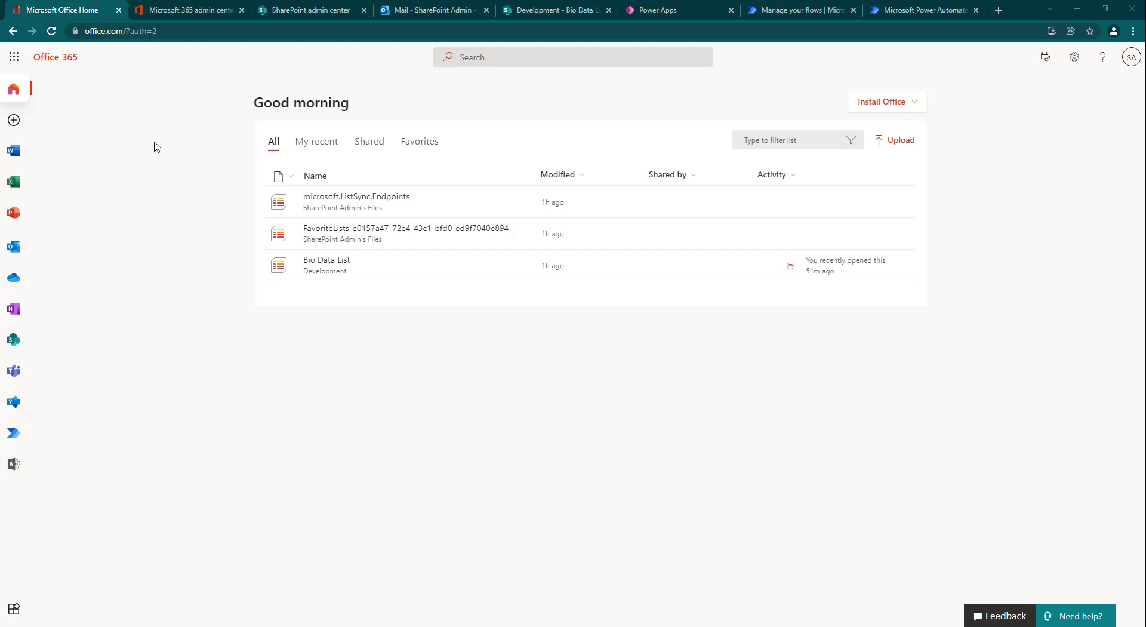
Step: Switch to Power Apps, preview the Bio Data App past its login screen, and review the blank new-record form without saving
click(667, 9)
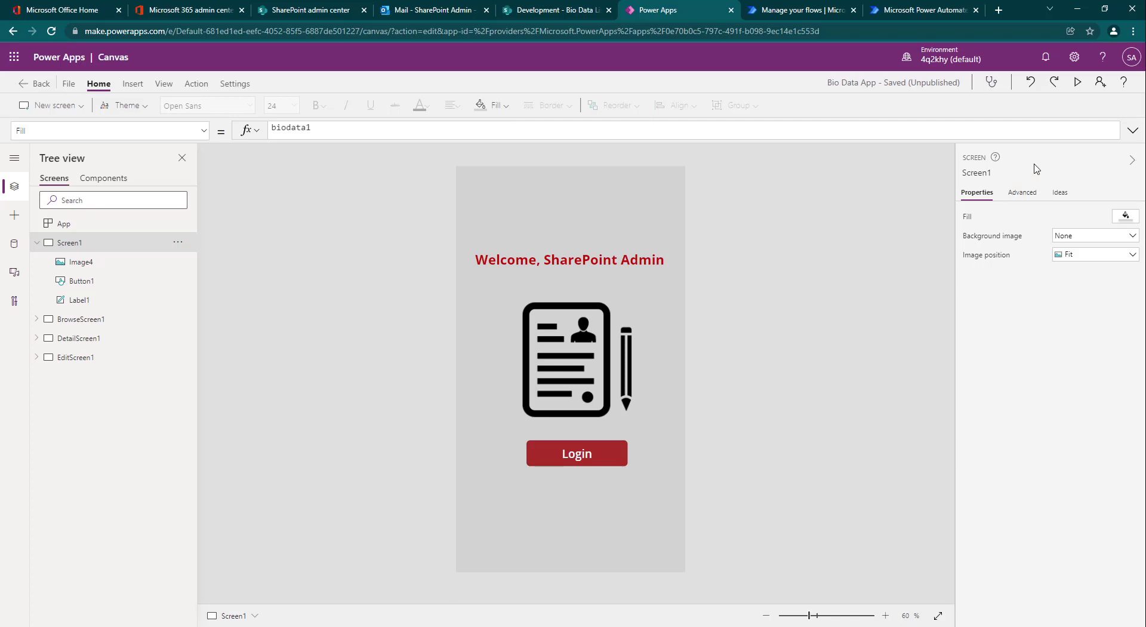
click(1077, 82)
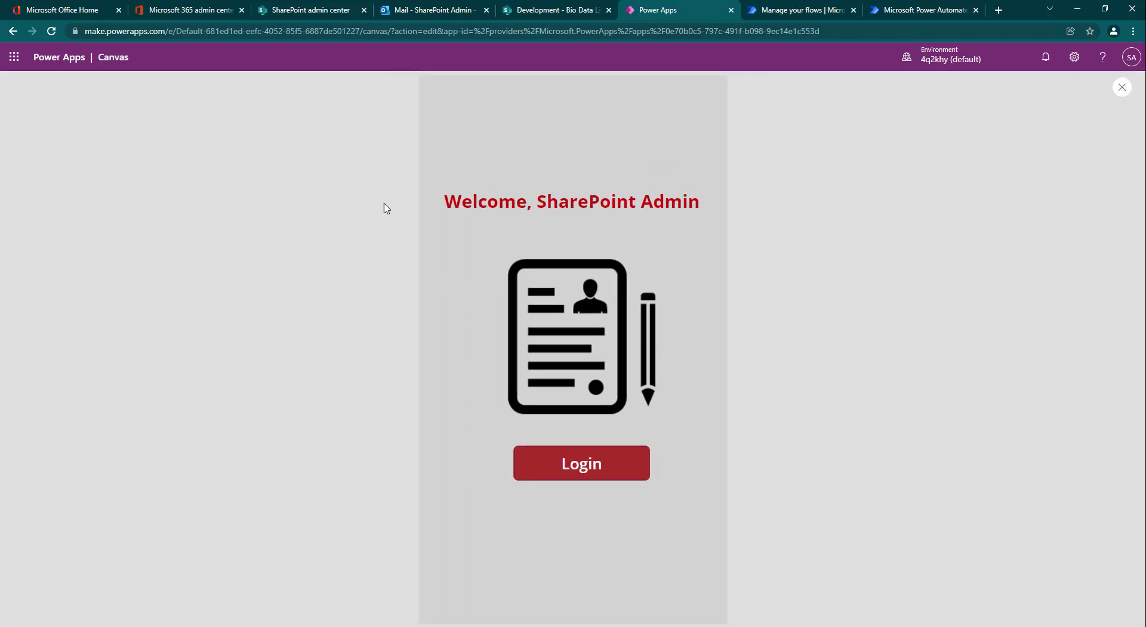
click(528, 463)
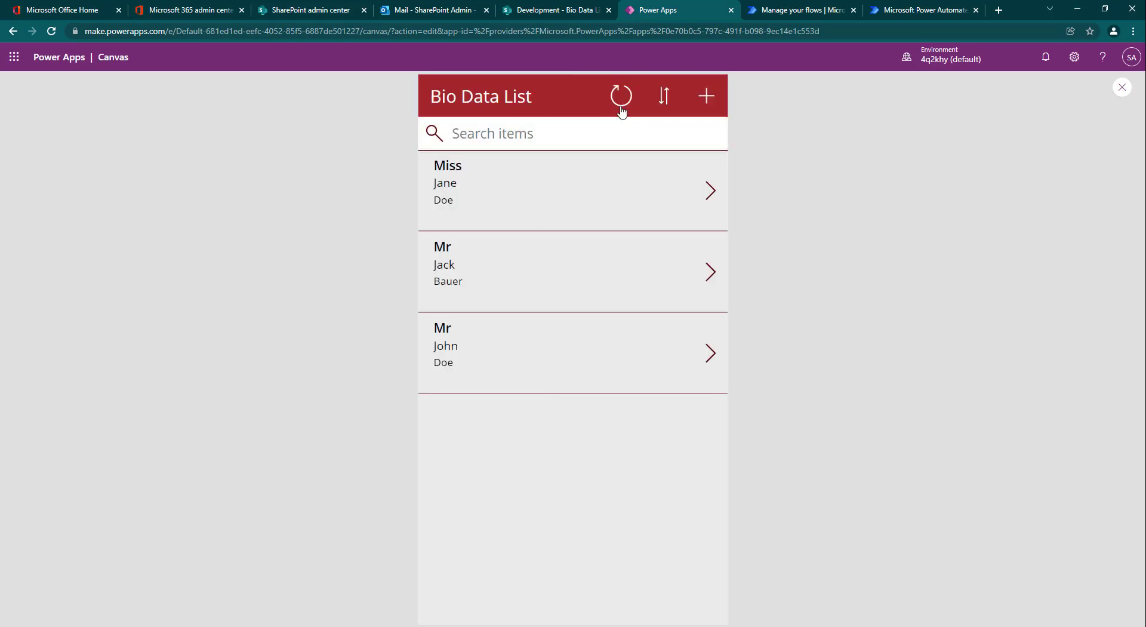
click(708, 97)
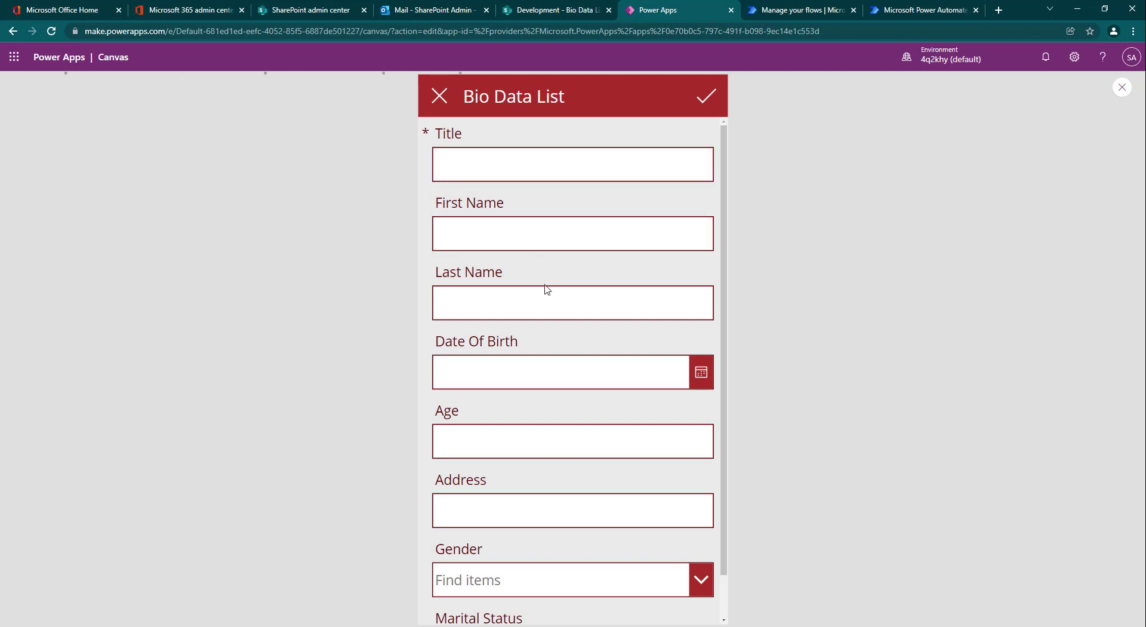
scroll(573, 338, down, 1)
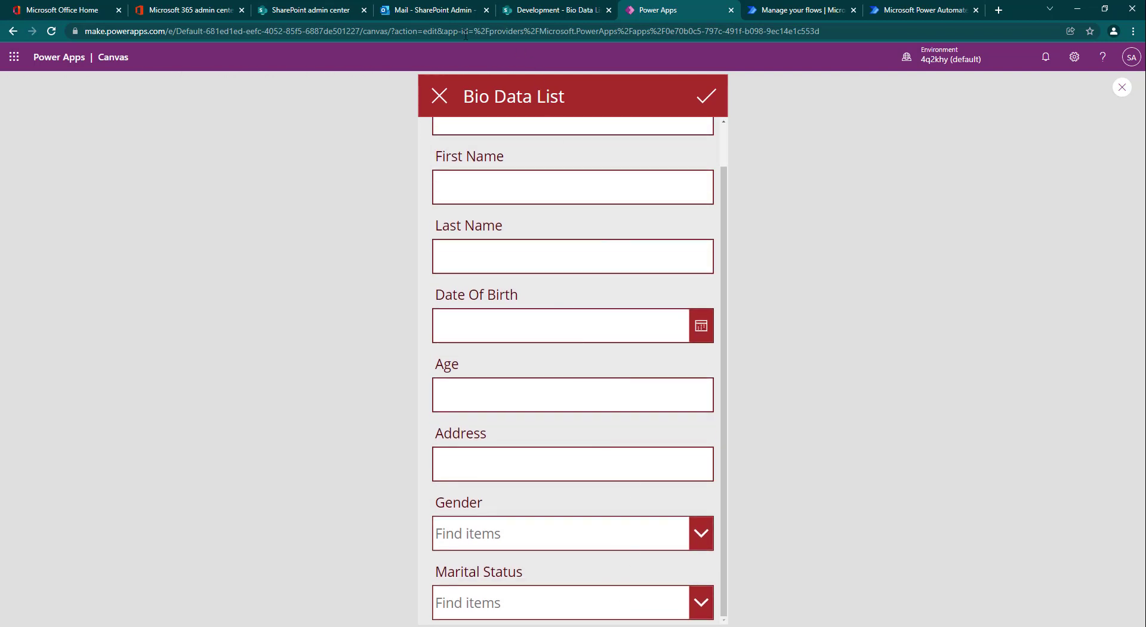
click(430, 102)
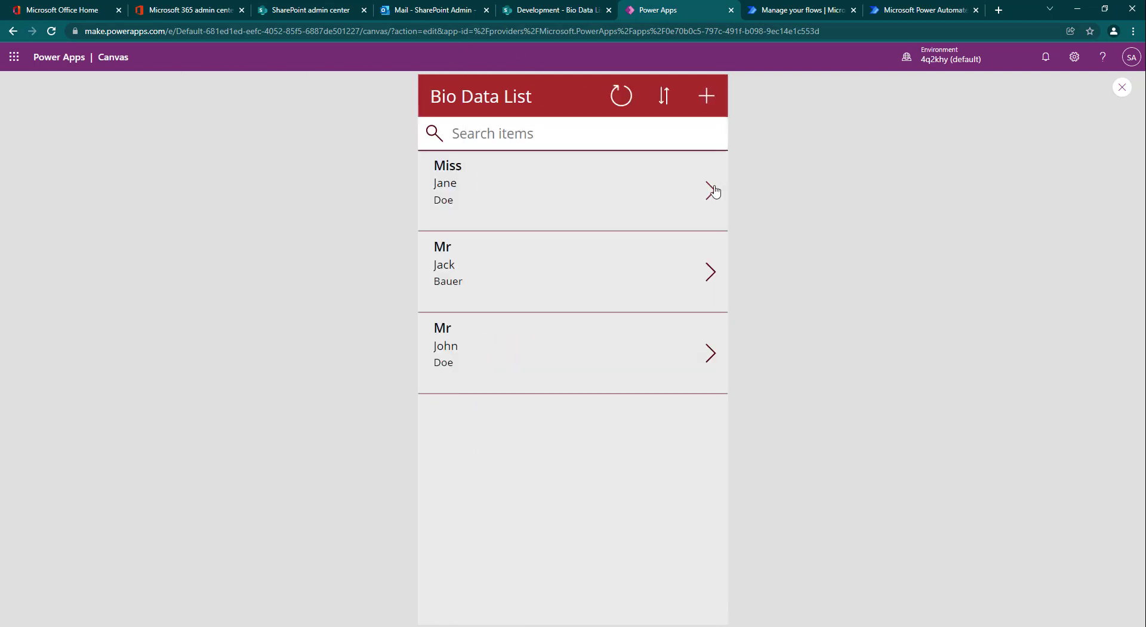
Step: View the first Bio Data List record's details and edit form, then return to the list without changing anything
click(712, 190)
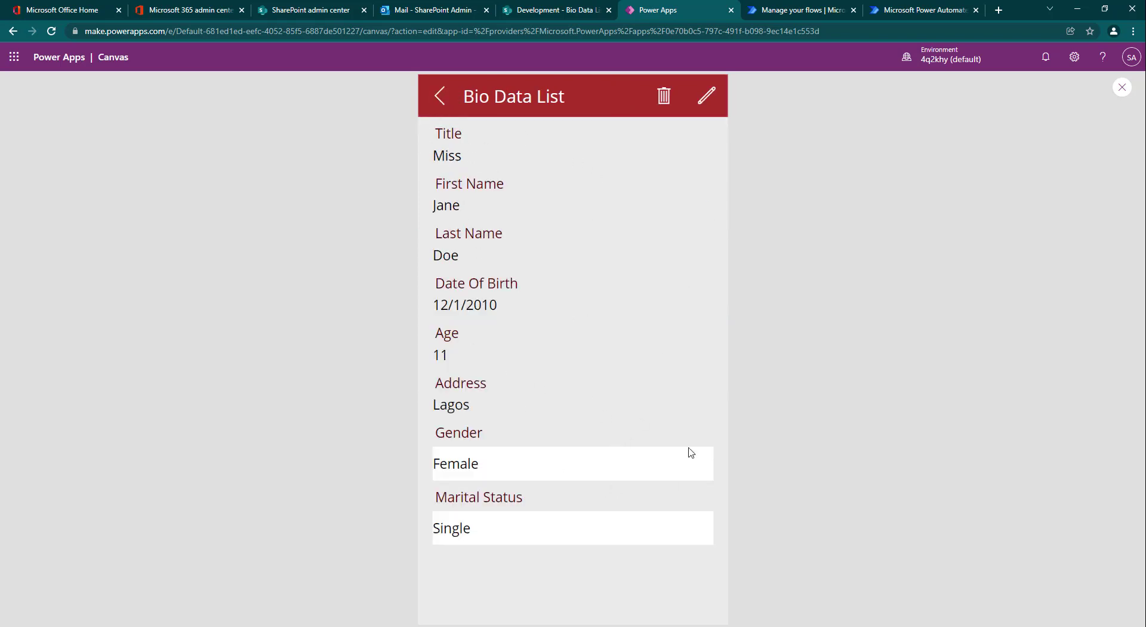
click(704, 101)
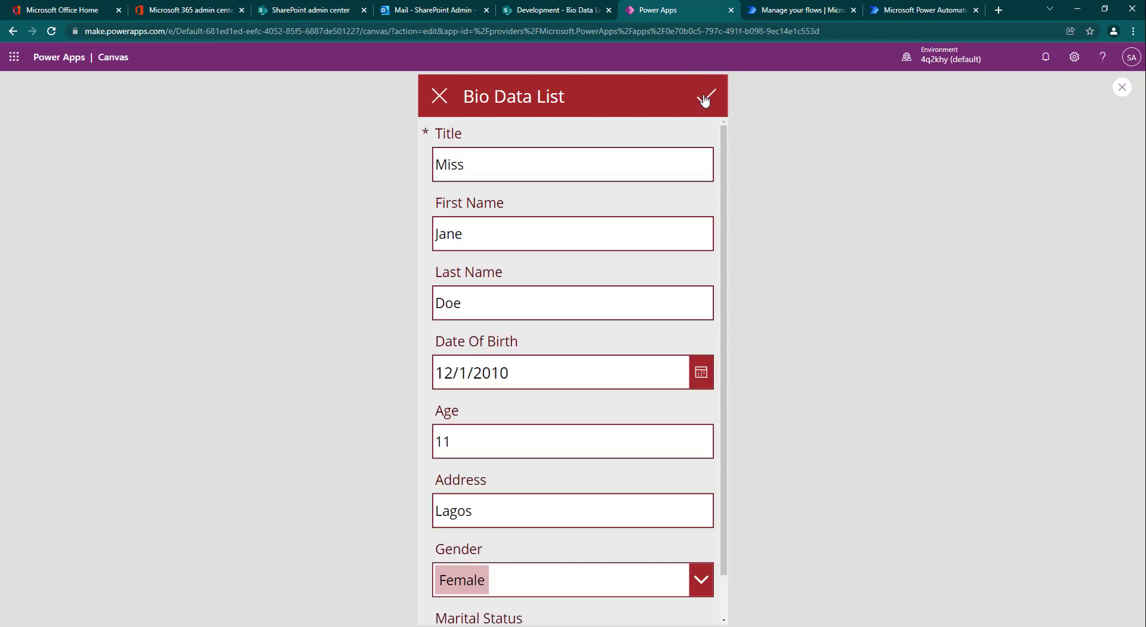
click(450, 94)
click(446, 96)
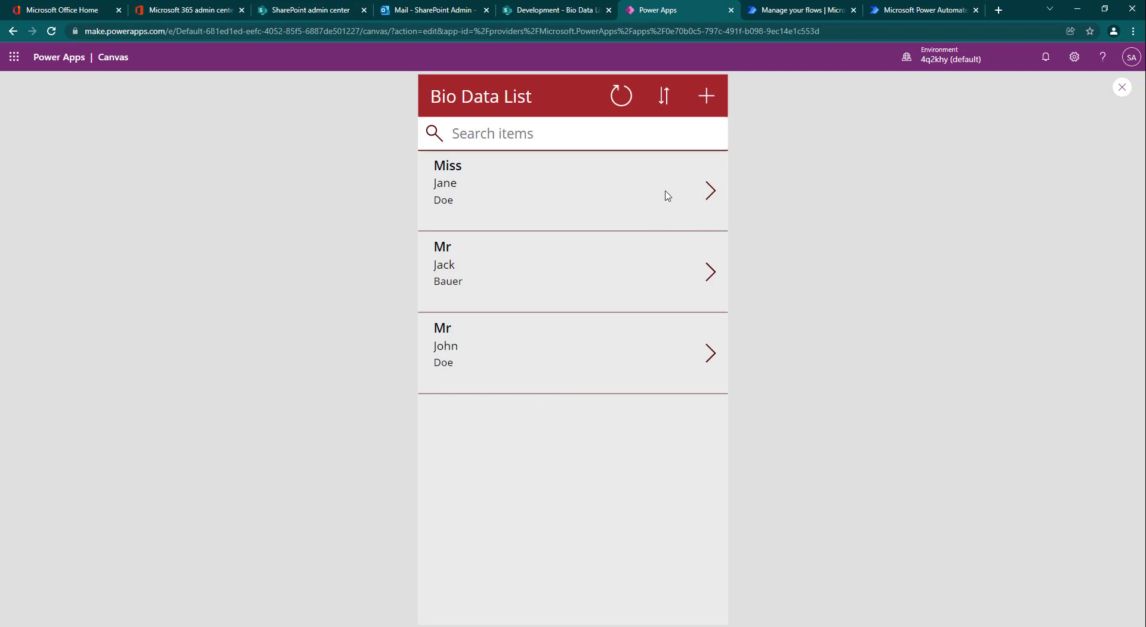
Step: Switch to Power Automate and load flow.microsoft.com in a new browser tab
click(787, 7)
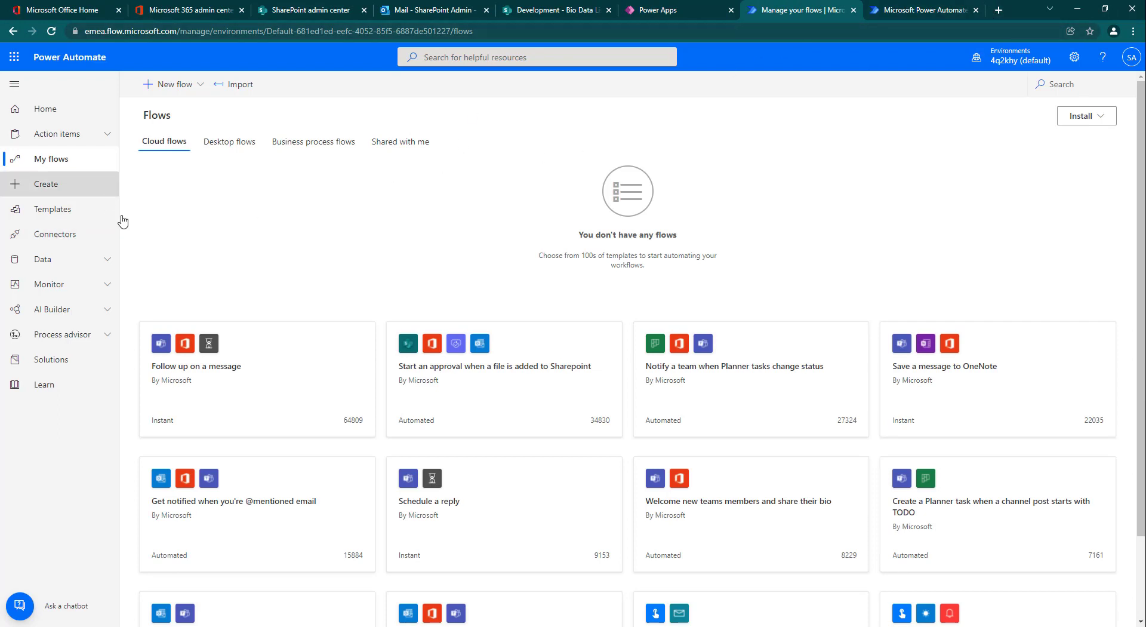
click(75, 111)
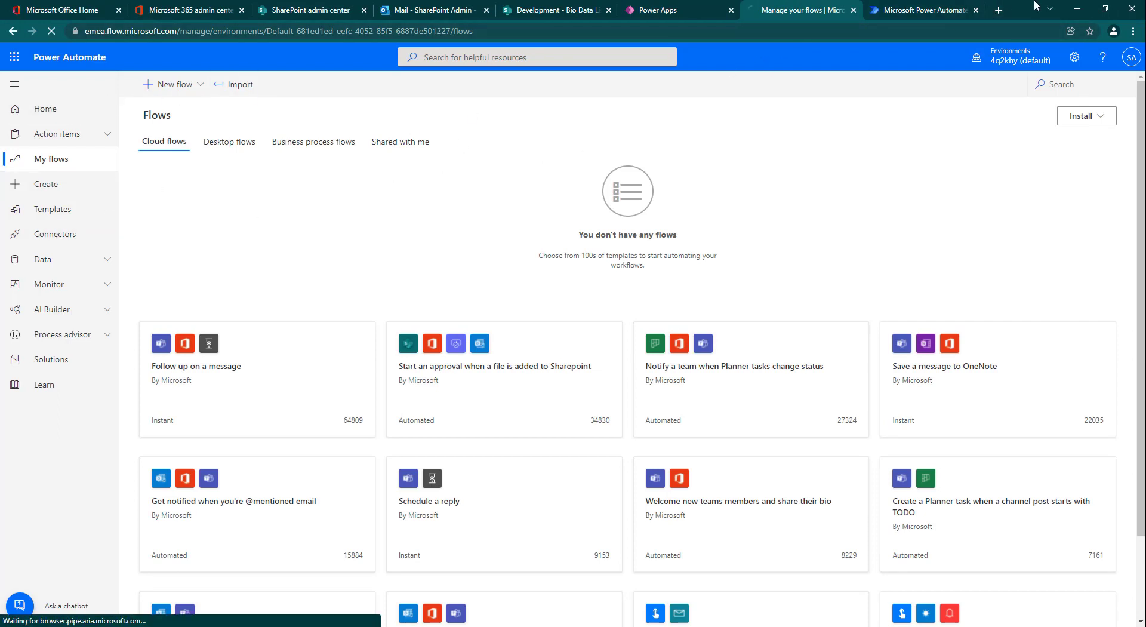
click(999, 11)
text(fl)
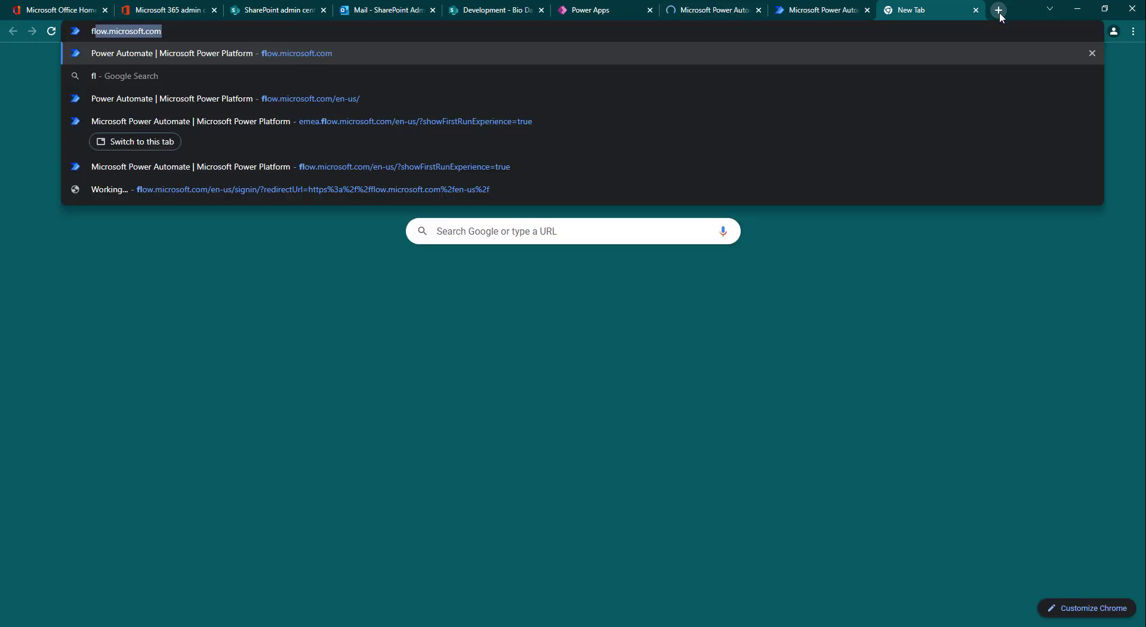
text(ow.m)
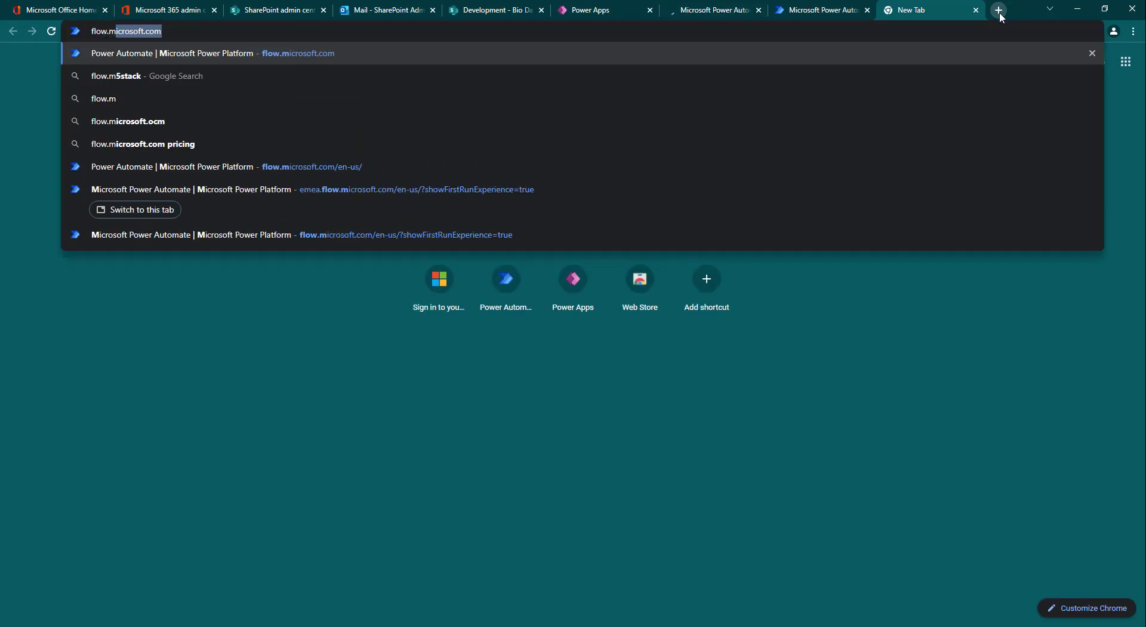
key(Return)
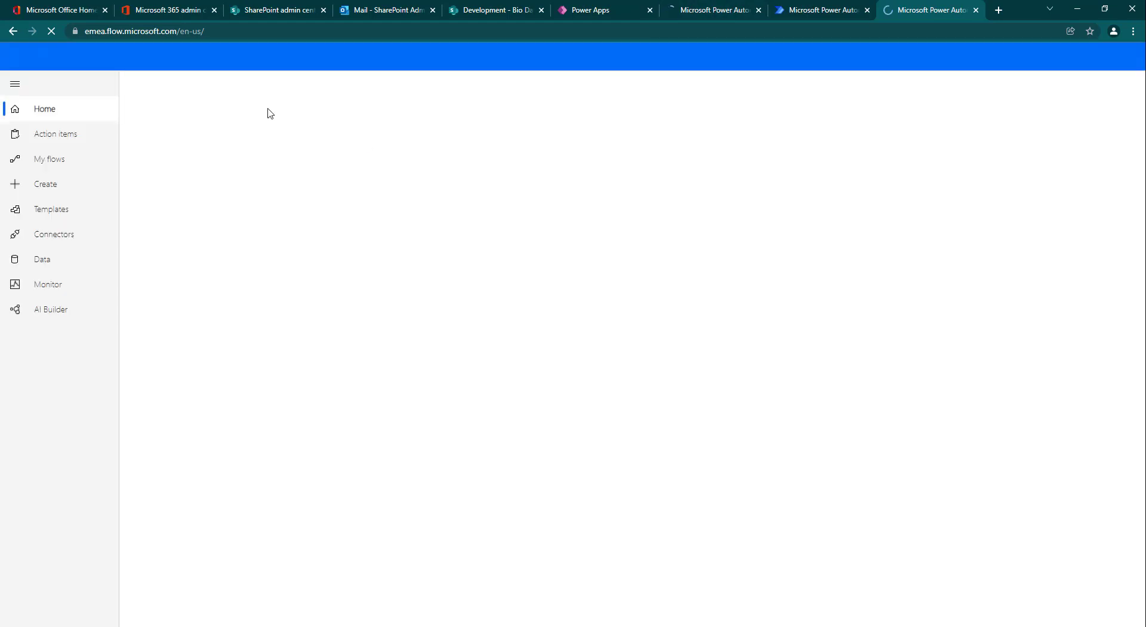
Step: Visit My flows, then examine the templates, popular services and multistep flow examples on the Power Automate home page
click(58, 160)
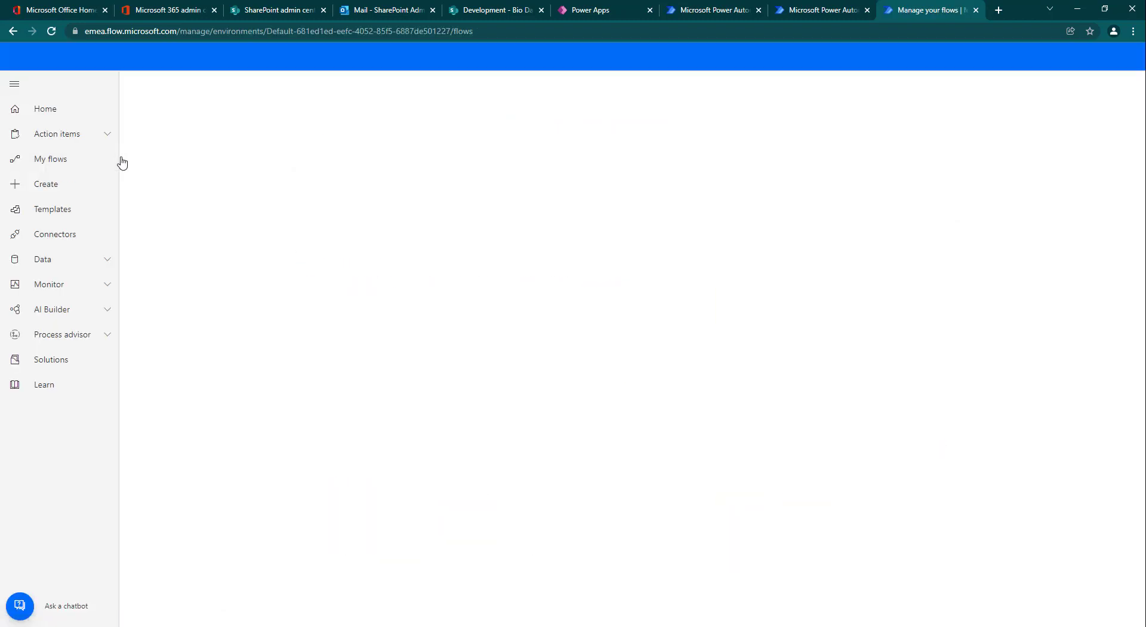
click(82, 114)
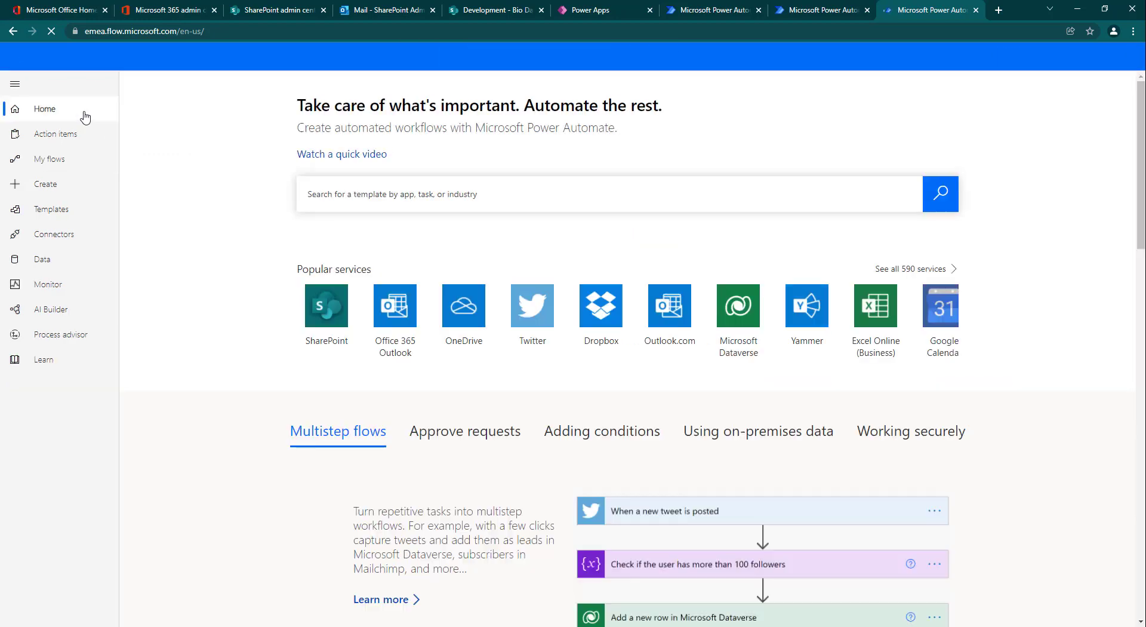
scroll(471, 358, down, 4)
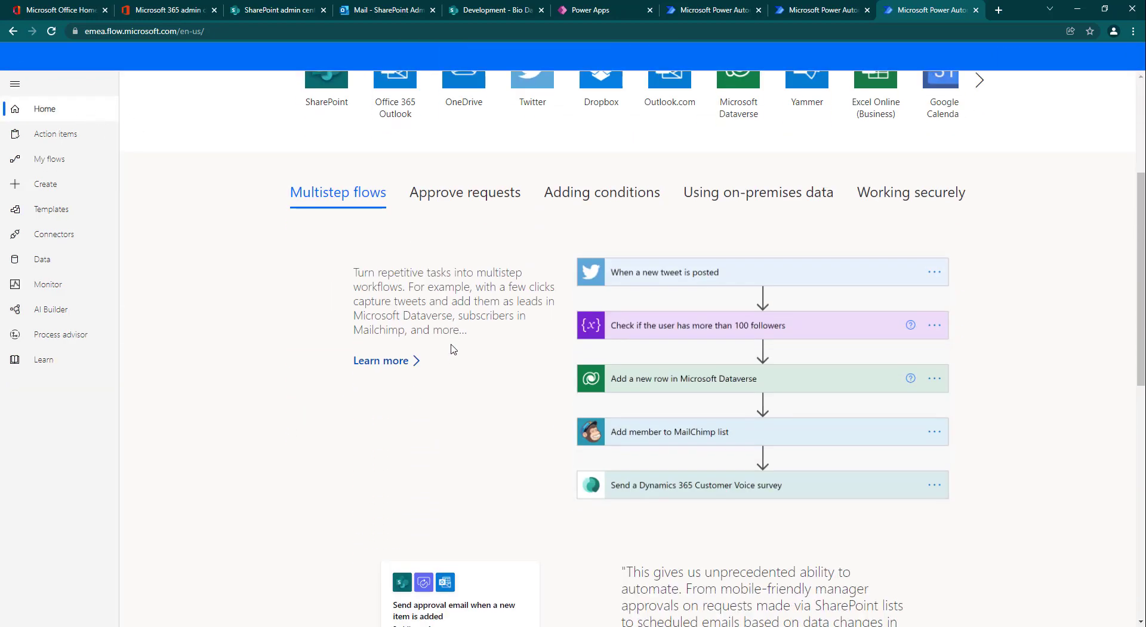
scroll(458, 395, down, 6)
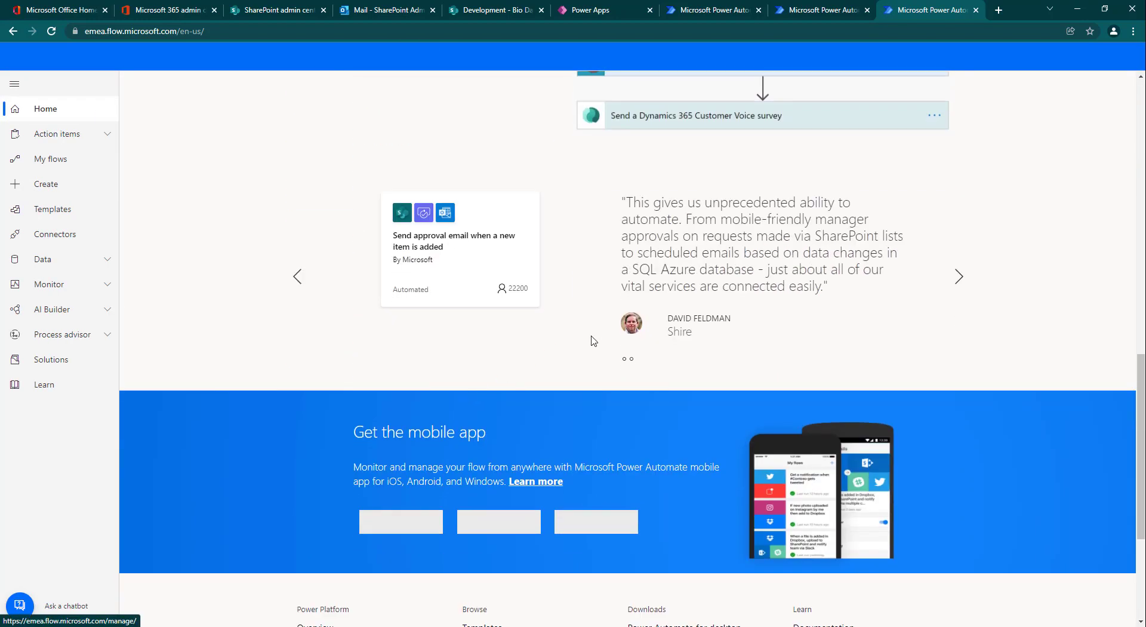
scroll(570, 334, up, 10)
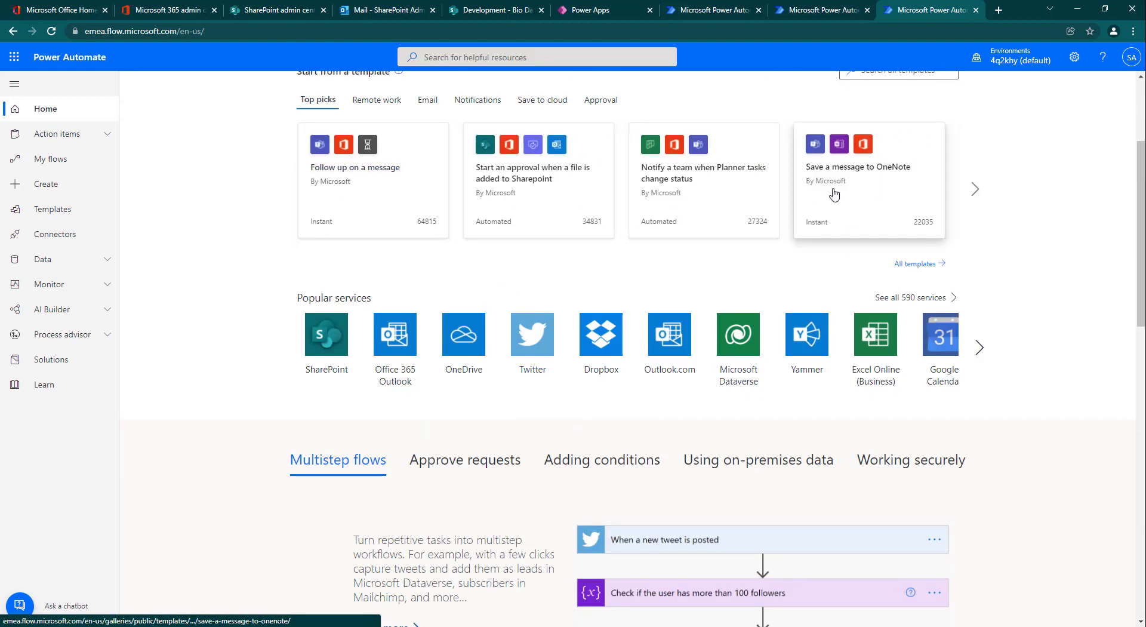
scroll(532, 187, up, 1)
scroll(532, 187, up, 3)
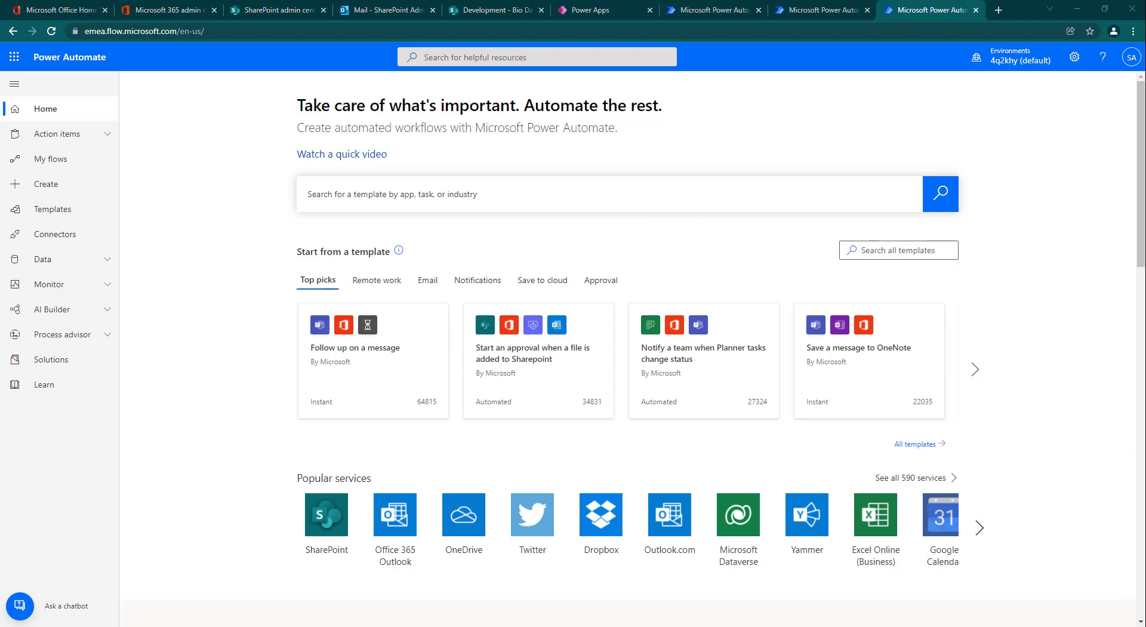
Step: Browse the full gallery of Power Automate templates, then return to the My flows page
click(910, 444)
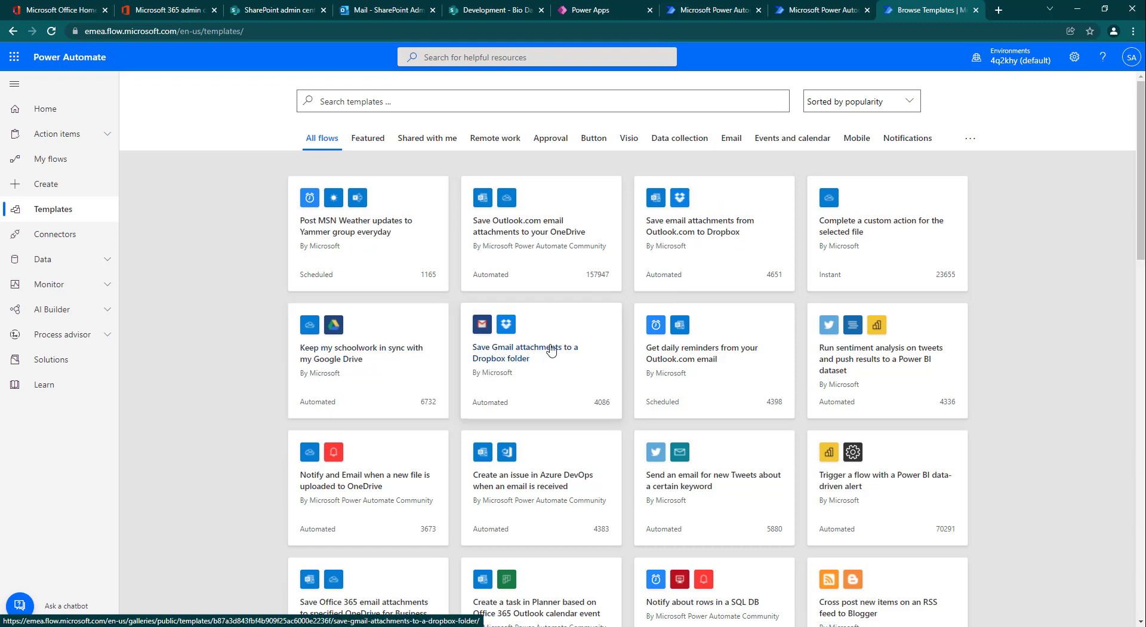
scroll(570, 331, down, 4)
scroll(378, 401, down, 5)
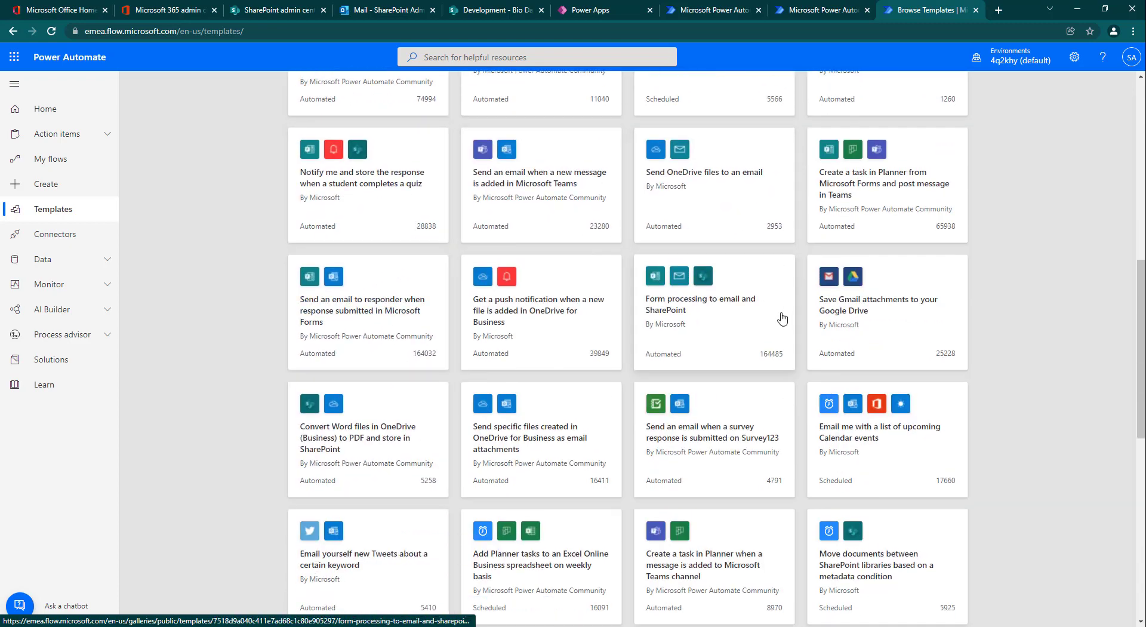
scroll(514, 298, down, 3)
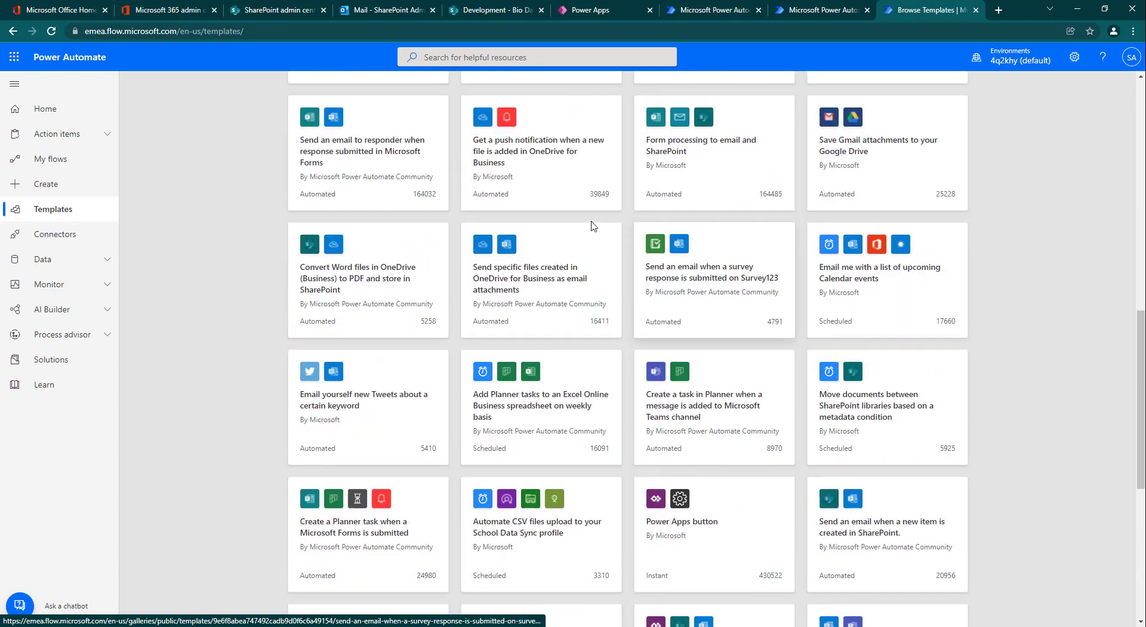
scroll(452, 281, down, 1)
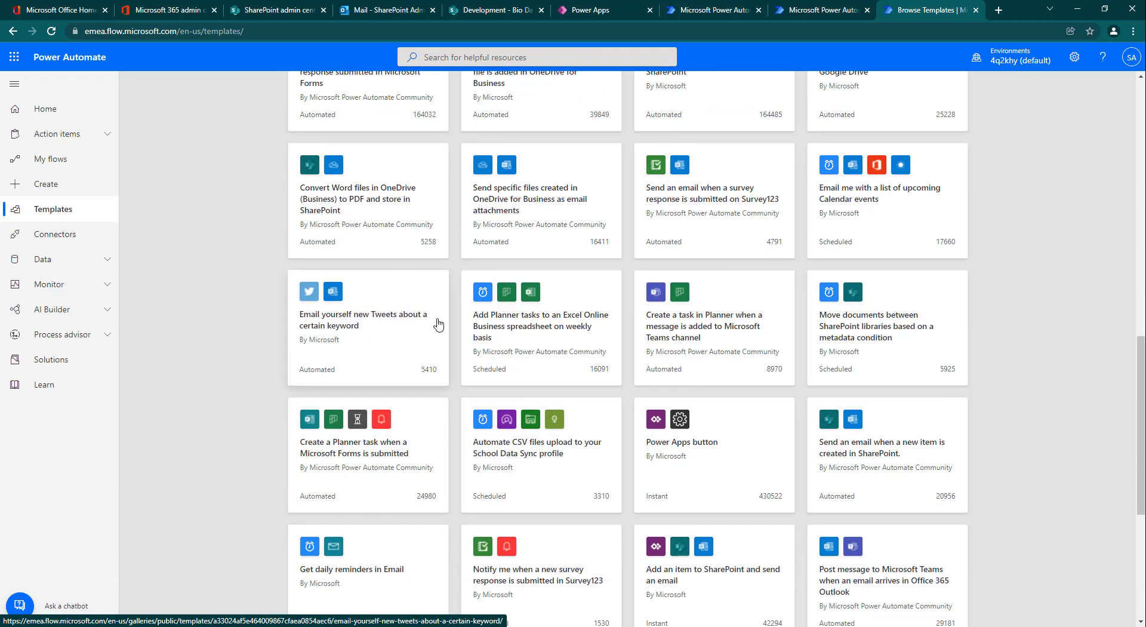
scroll(405, 356, down, 1)
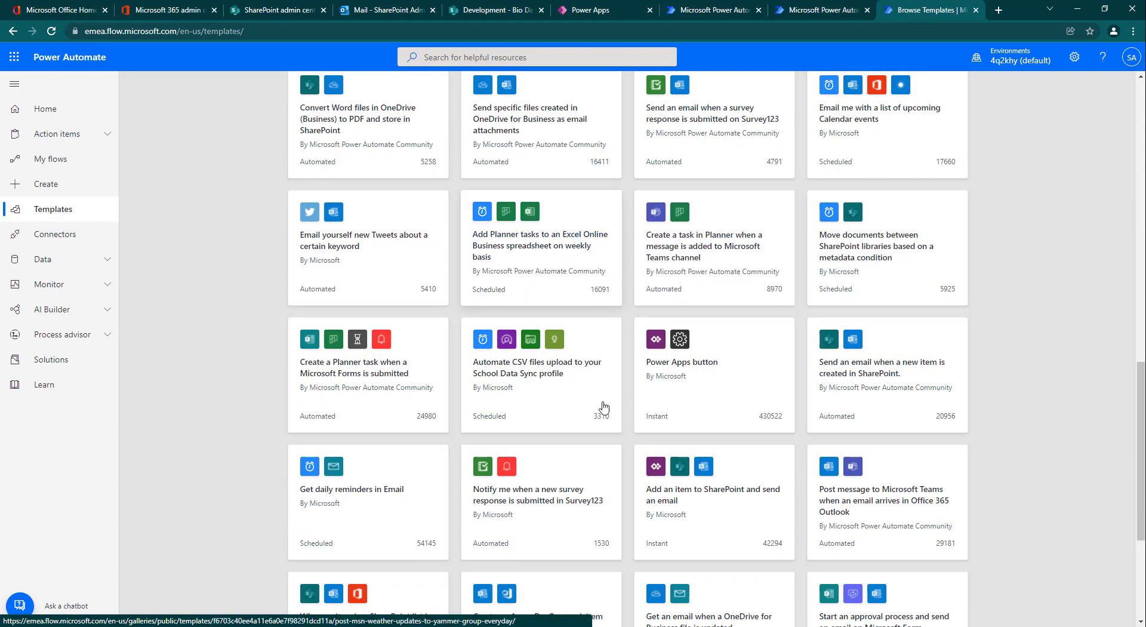
scroll(475, 243, up, 10)
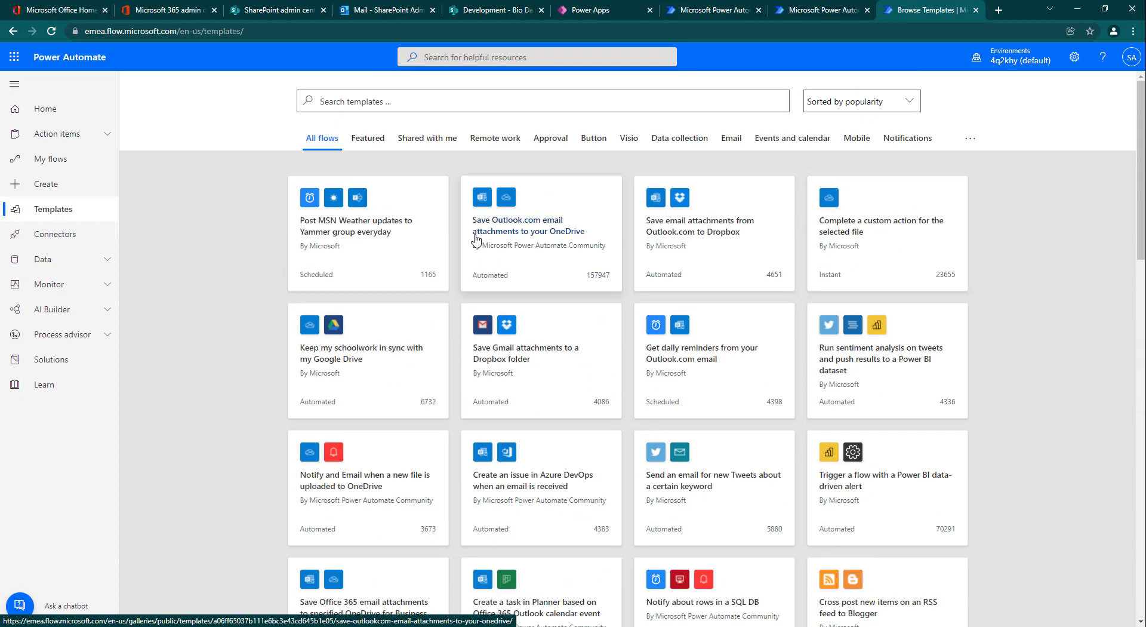
click(66, 160)
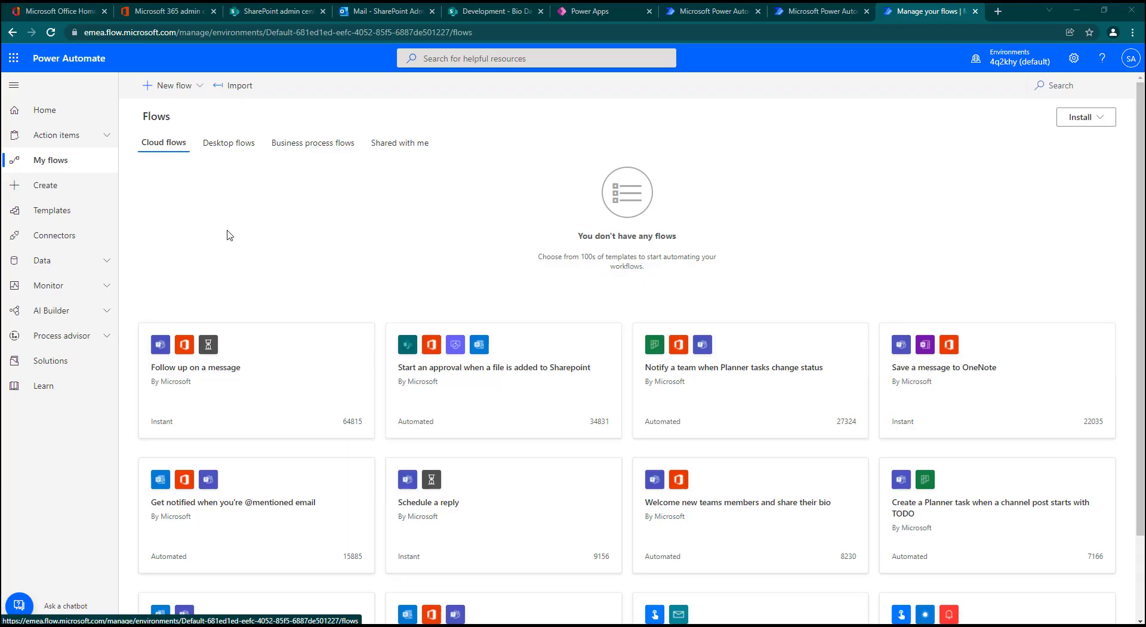
Step: Switch to Office 365, launch Forms from the full list of apps, and create a new blank form
click(72, 11)
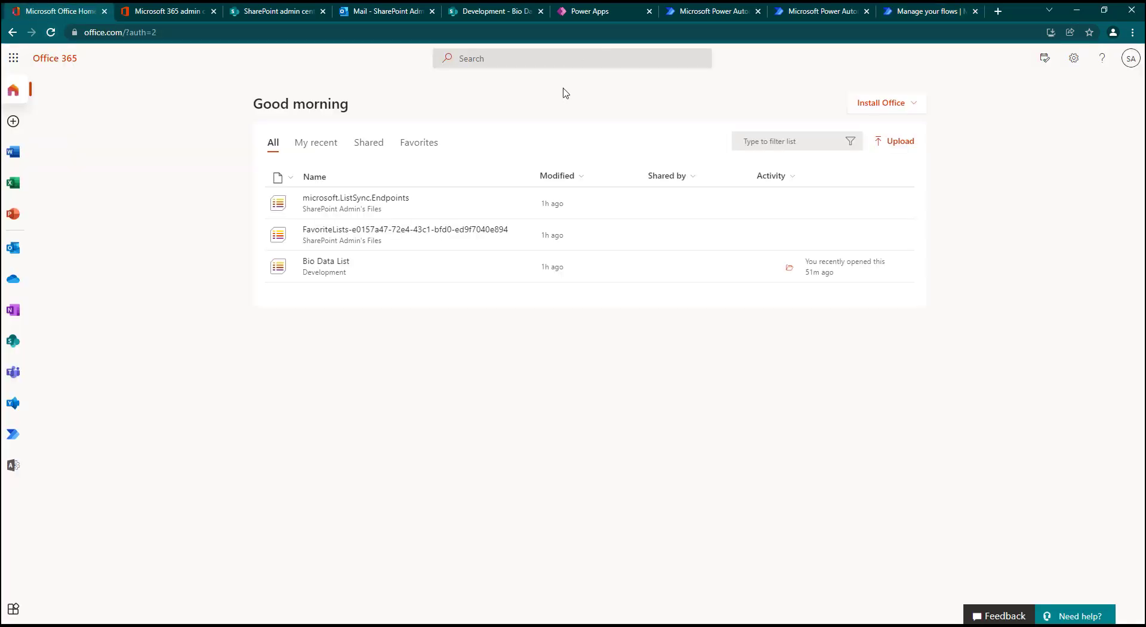
click(13, 60)
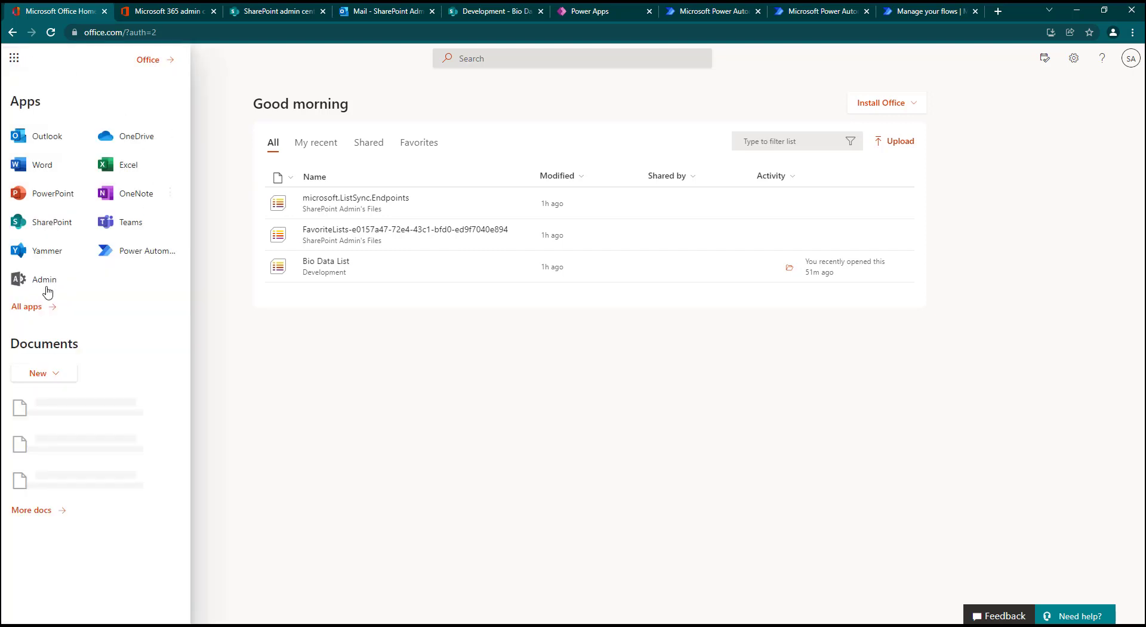
click(47, 307)
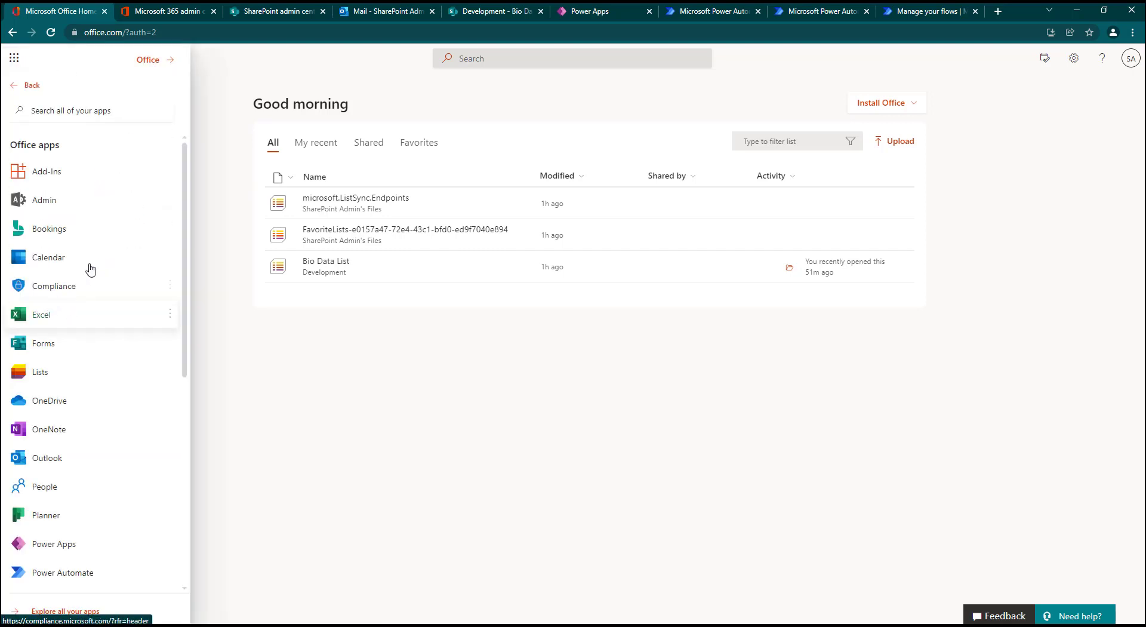
click(44, 343)
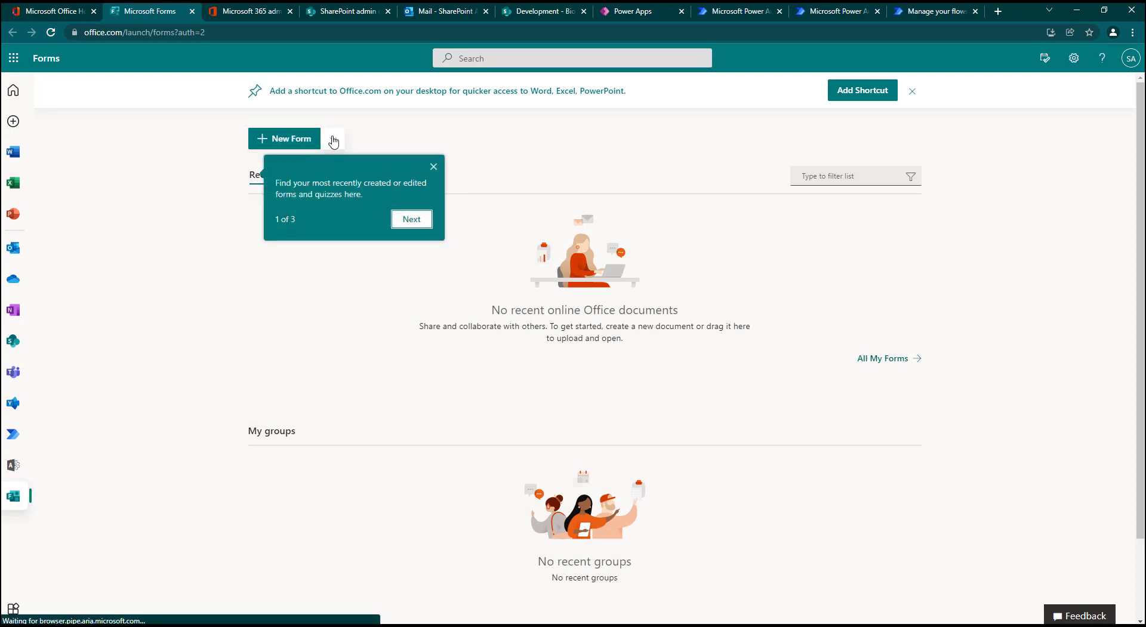
click(301, 141)
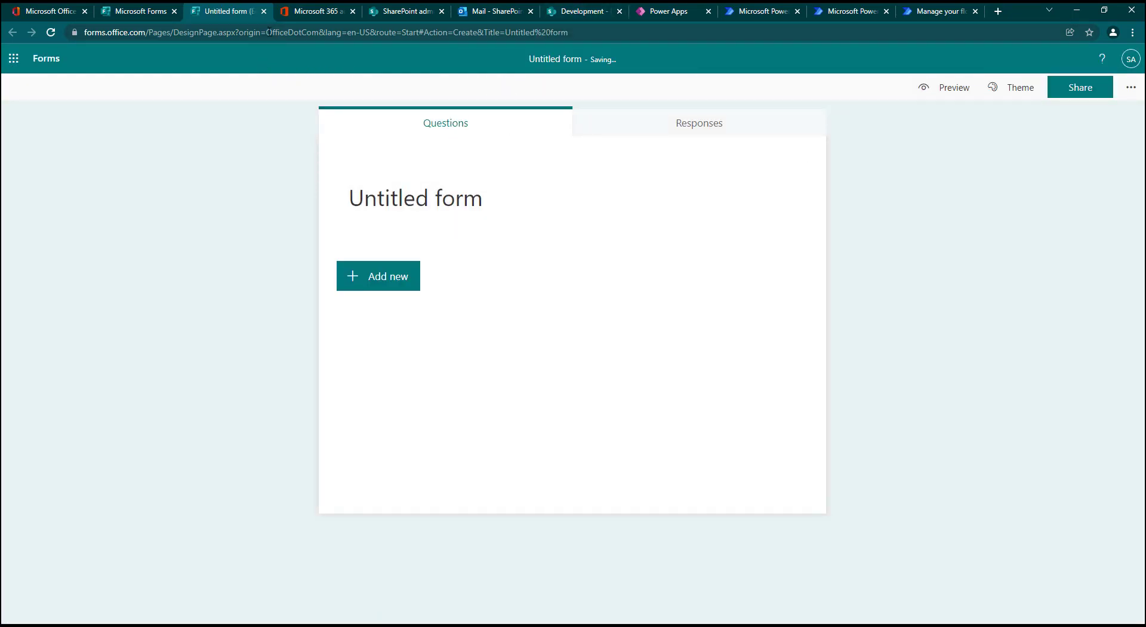
Step: Review the Bio Data List in SharePoint, then view its first record's details in the Power Apps preview
click(579, 13)
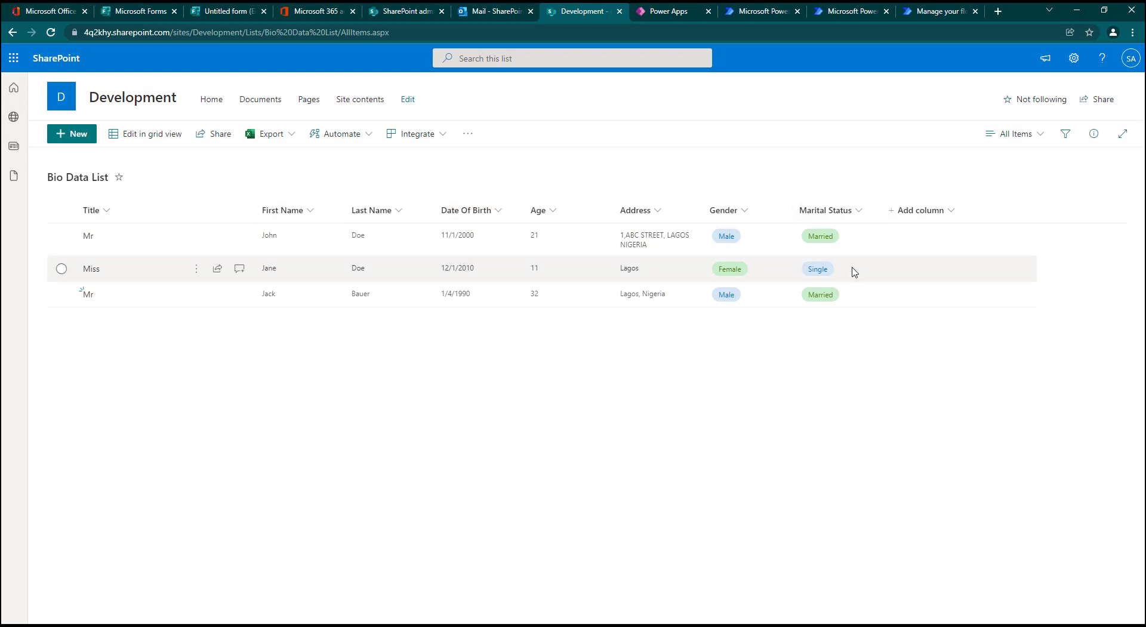
click(664, 12)
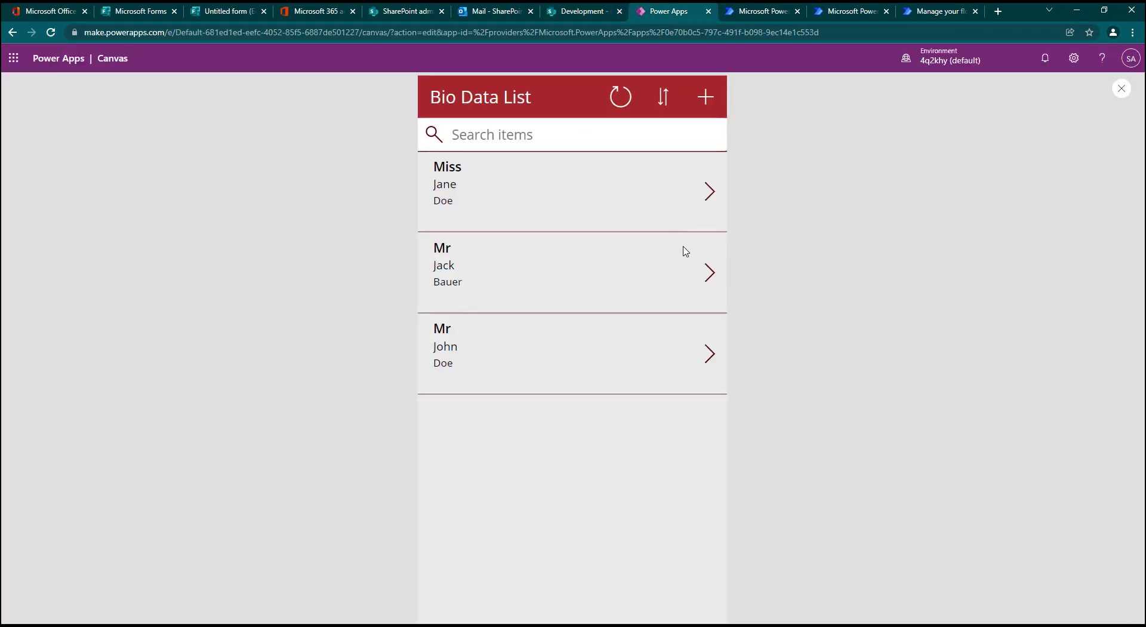
click(708, 194)
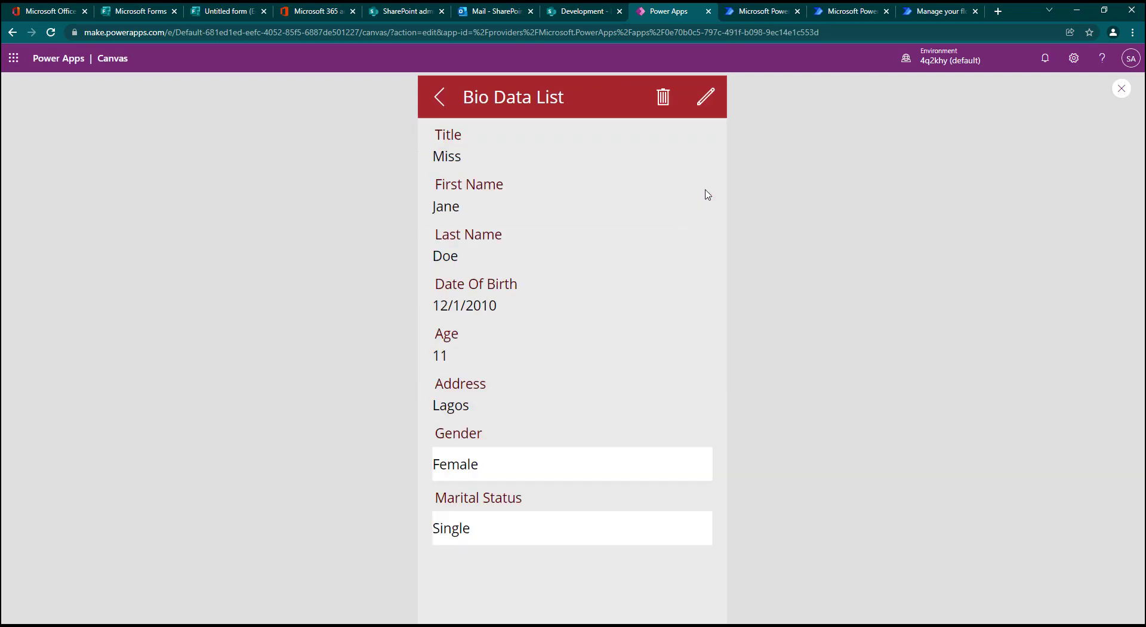
Step: Return to the app's record list, then look over the untitled form, the SharePoint Bio Data List and the Power Apps preview
click(440, 108)
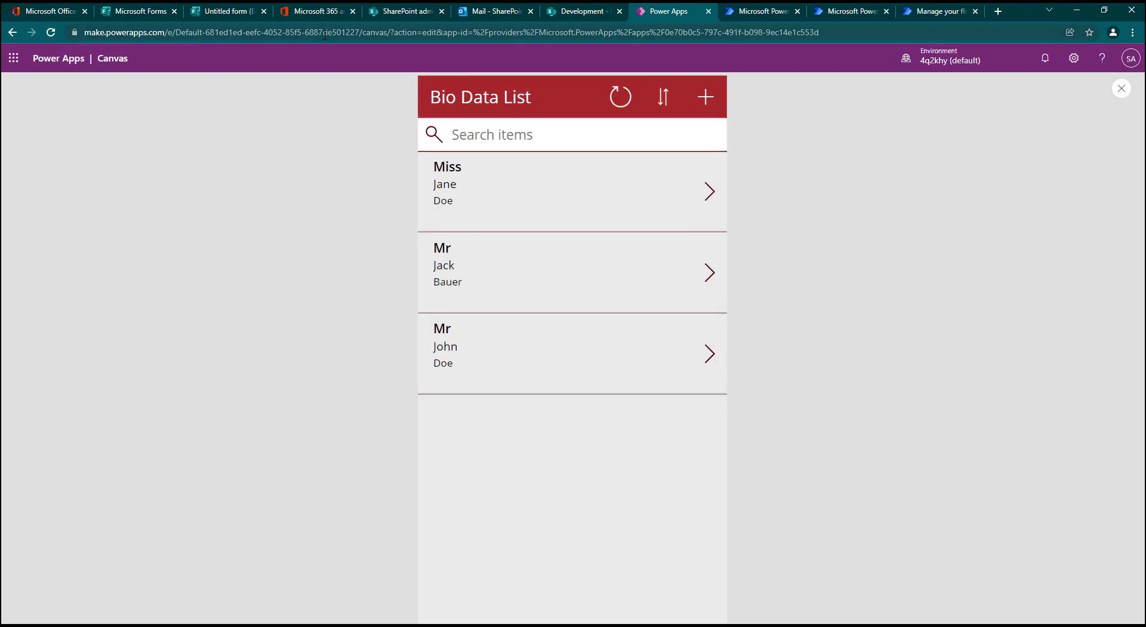
click(222, 12)
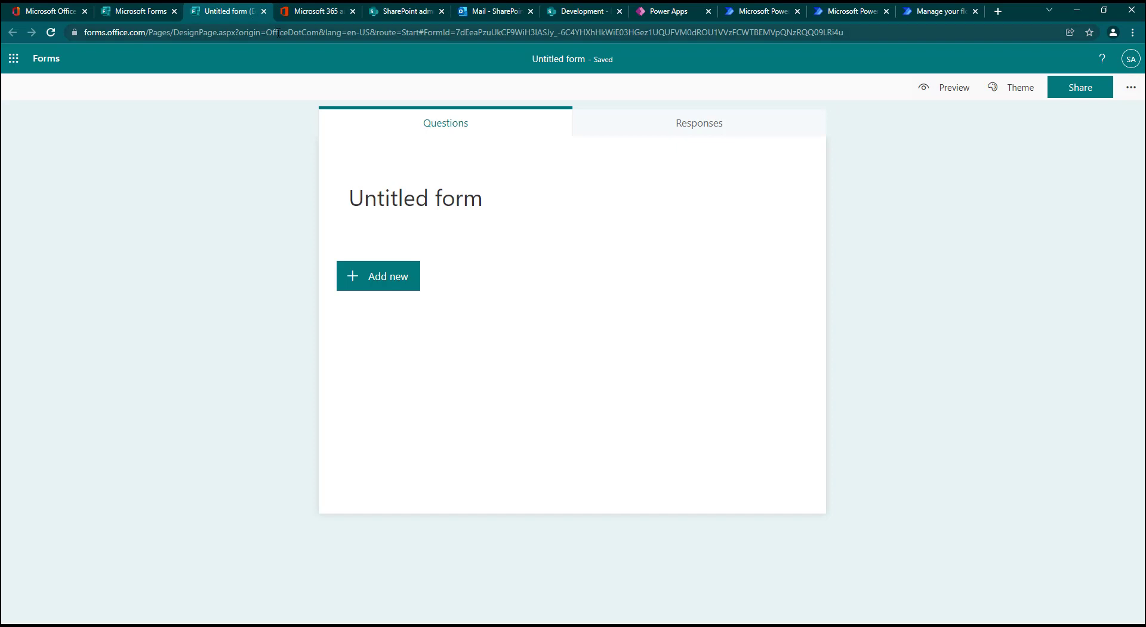
click(584, 12)
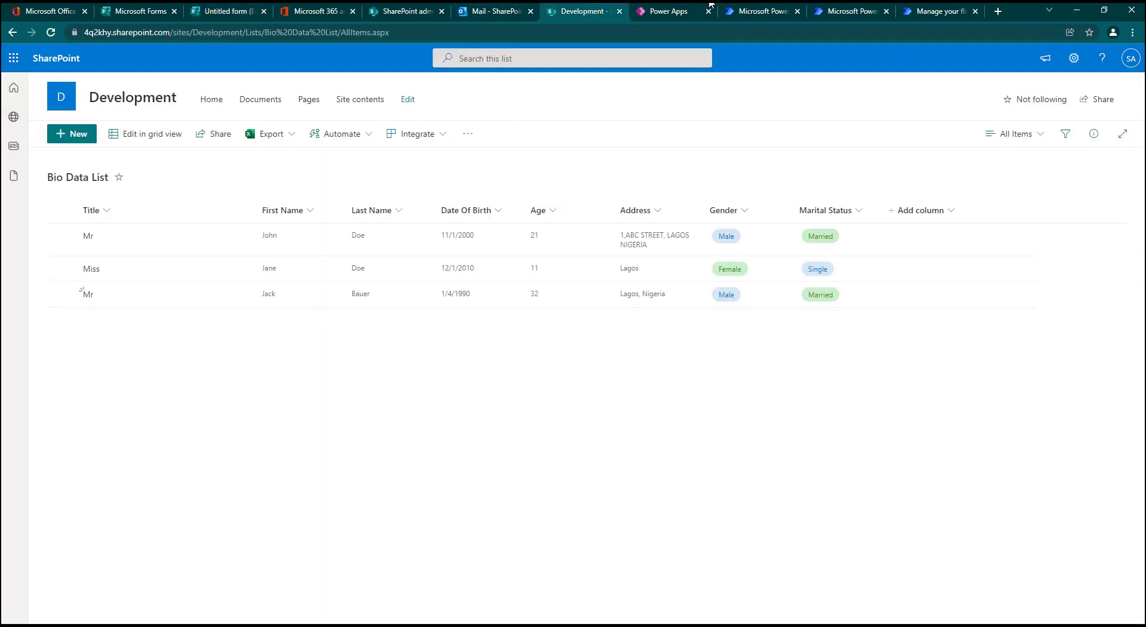
click(664, 14)
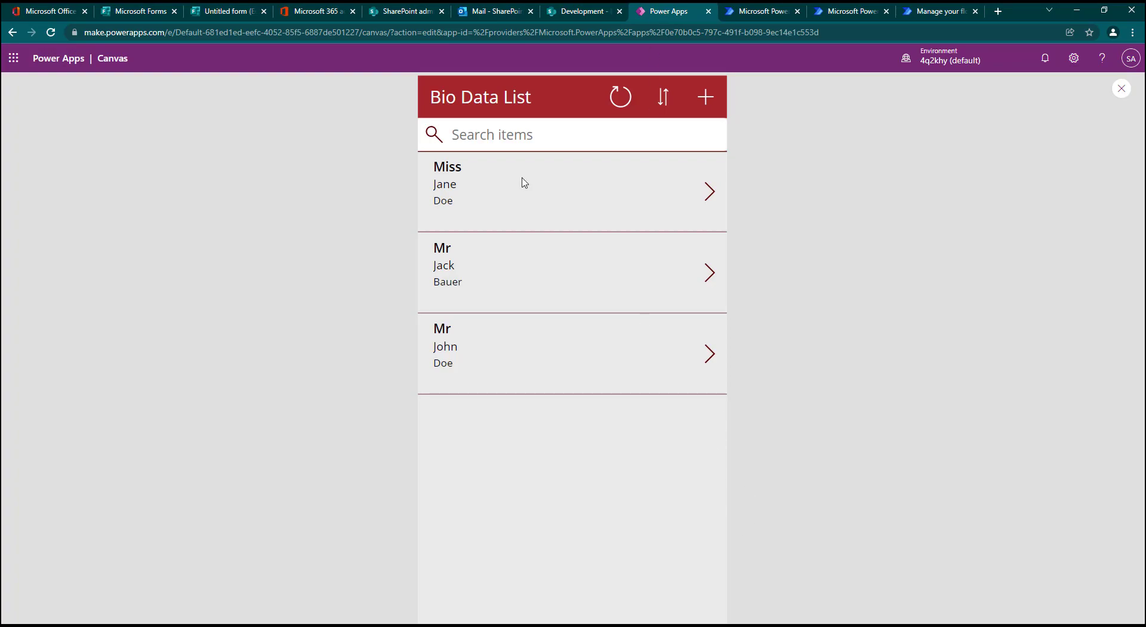
Step: Switch to Microsoft Forms and title the untitled form Bio Data
click(221, 20)
click(478, 212)
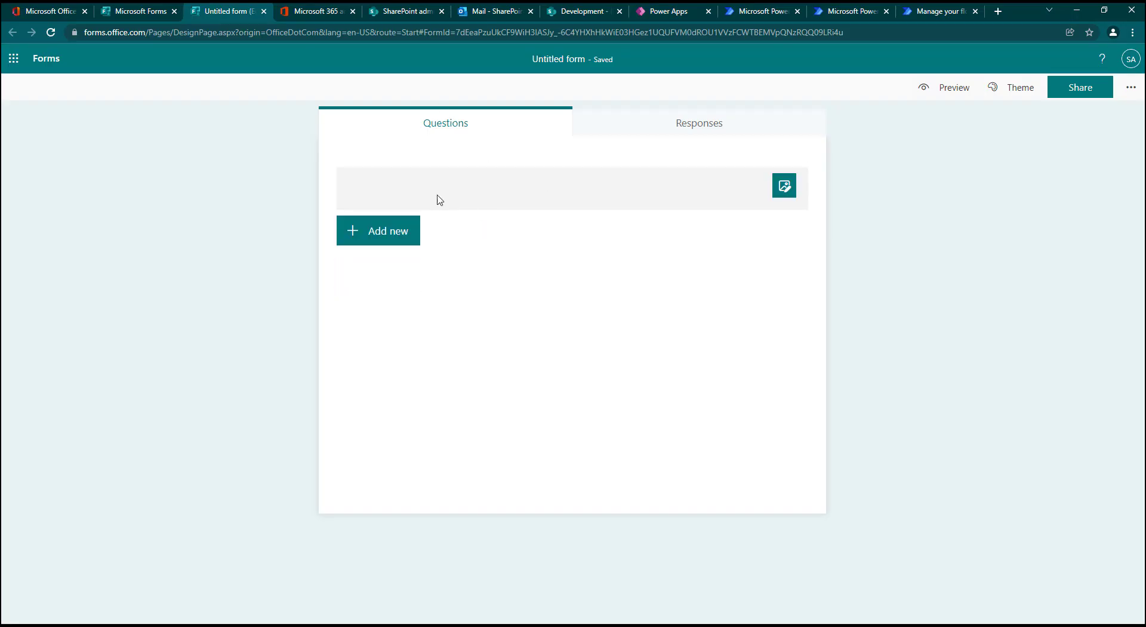
text(Bi)
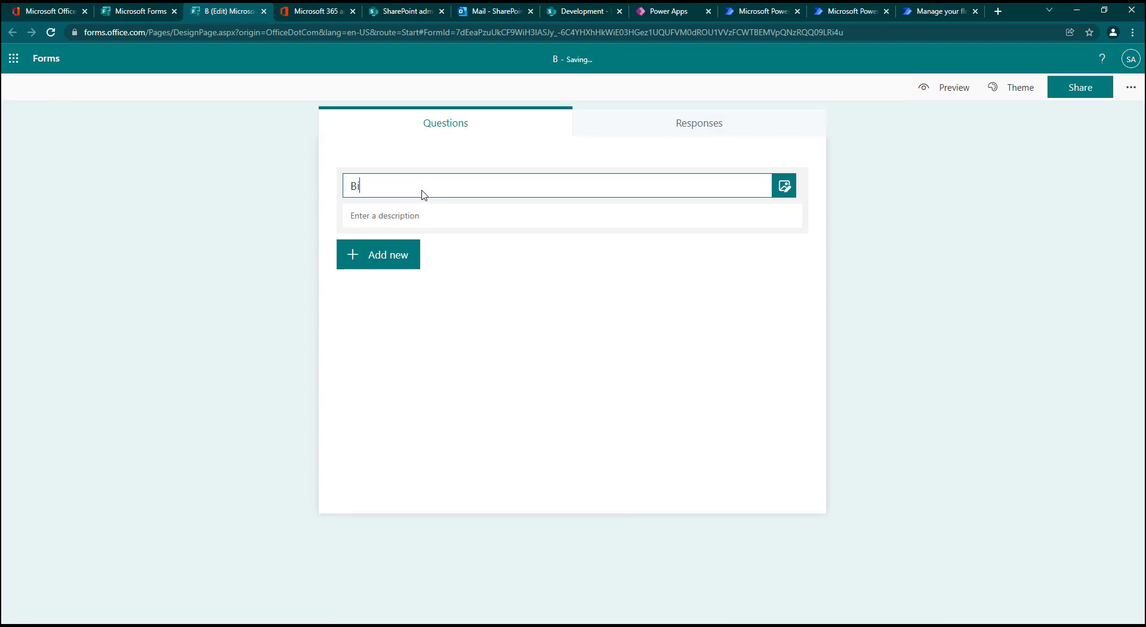
text(o Data)
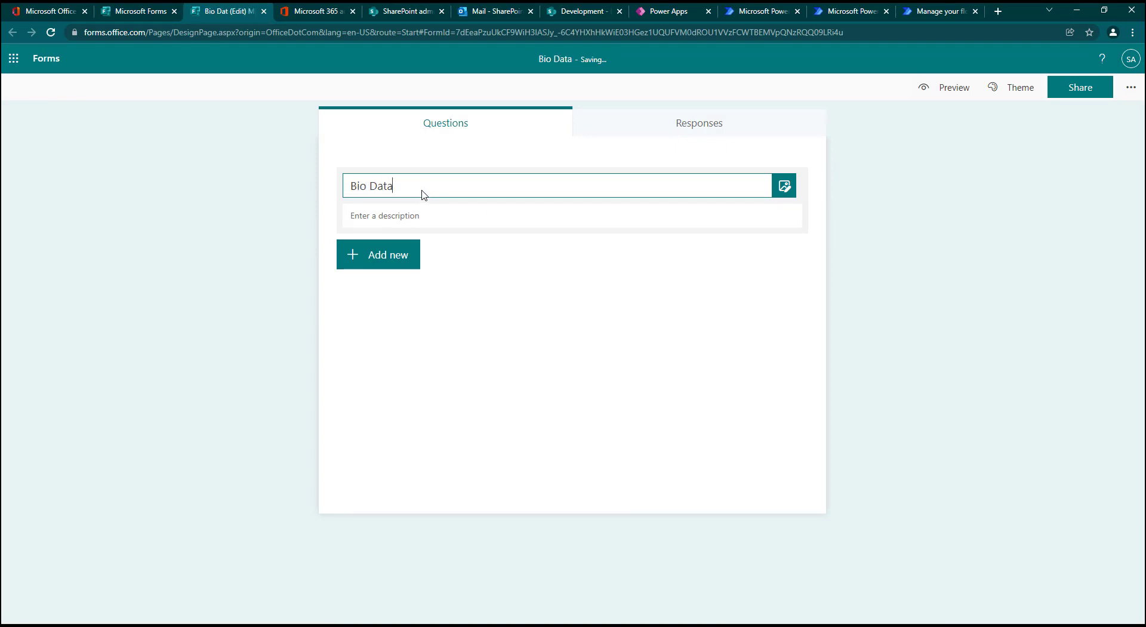
Step: Show the form's question types, then switch to Power Apps and review all fields of the blank new-record screen
click(388, 255)
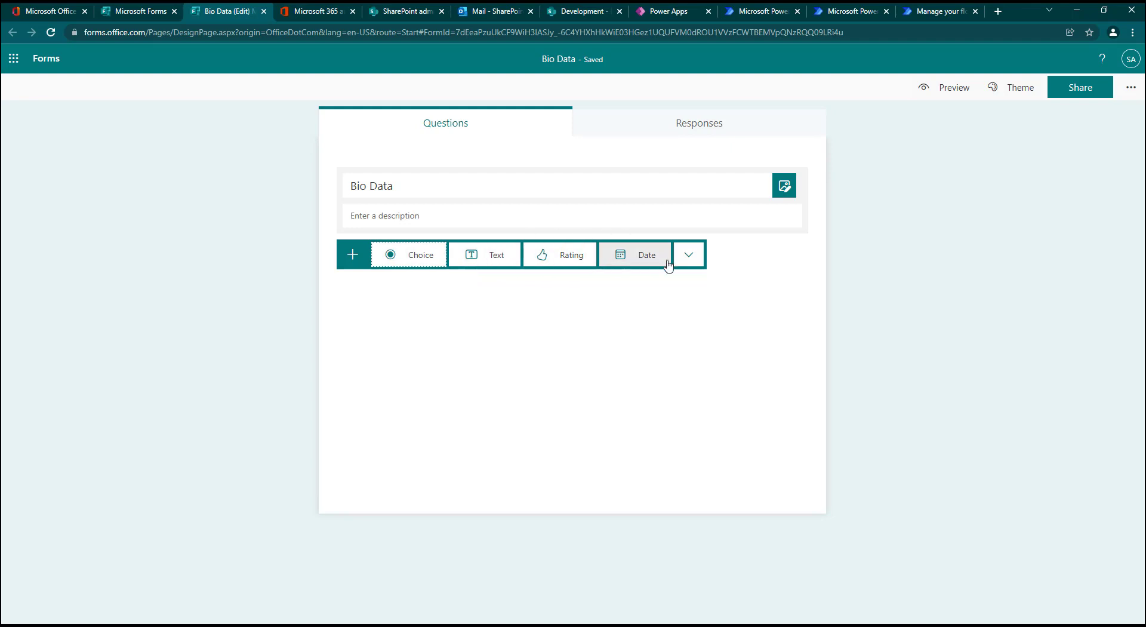
click(673, 12)
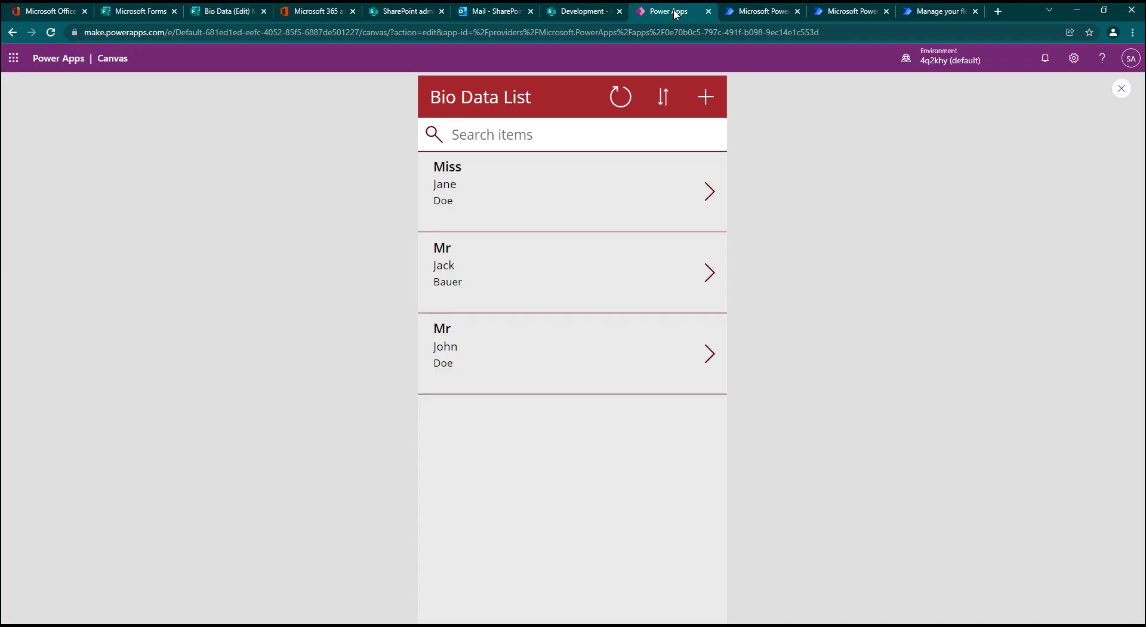
click(713, 105)
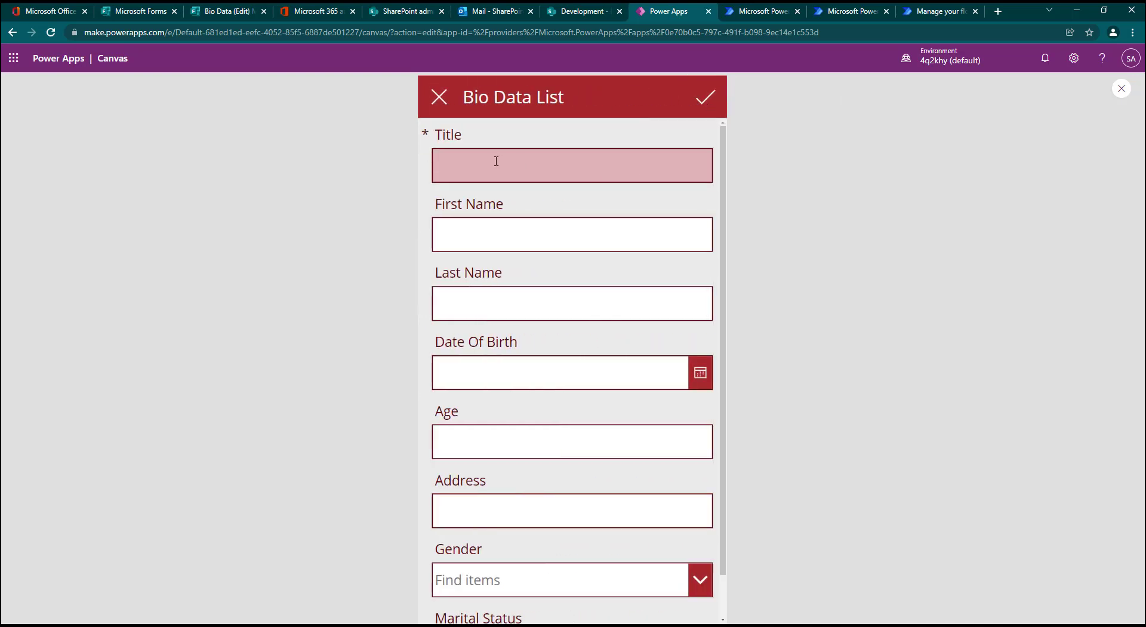
scroll(495, 162, down, 1)
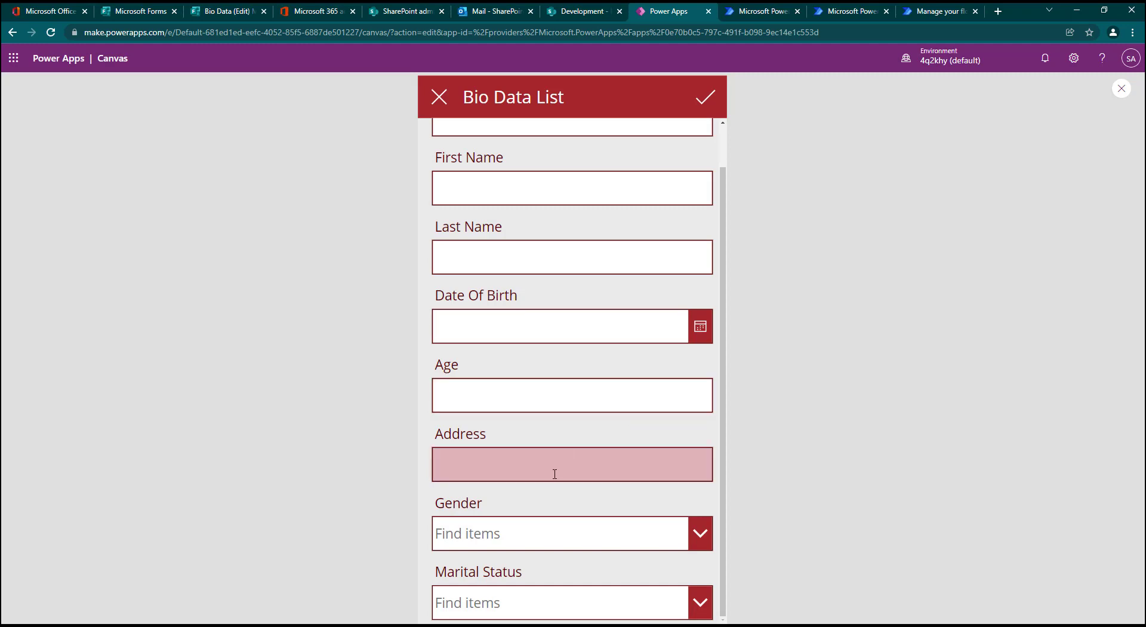
Step: Switch back to the Bio Data form and add a required text question named Title
click(228, 12)
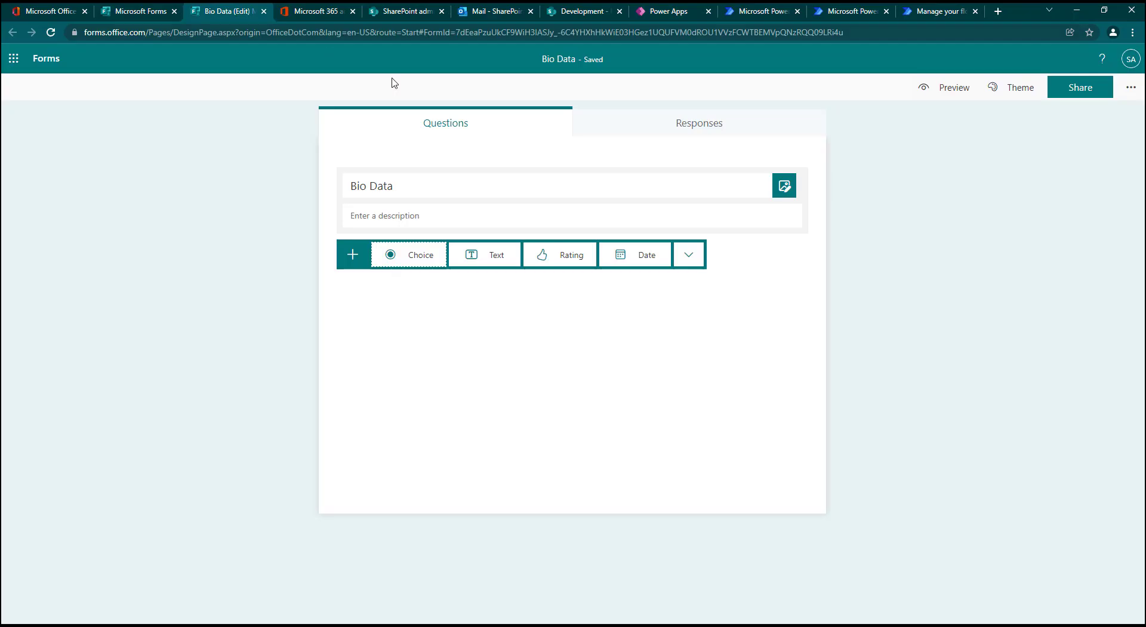
click(486, 258)
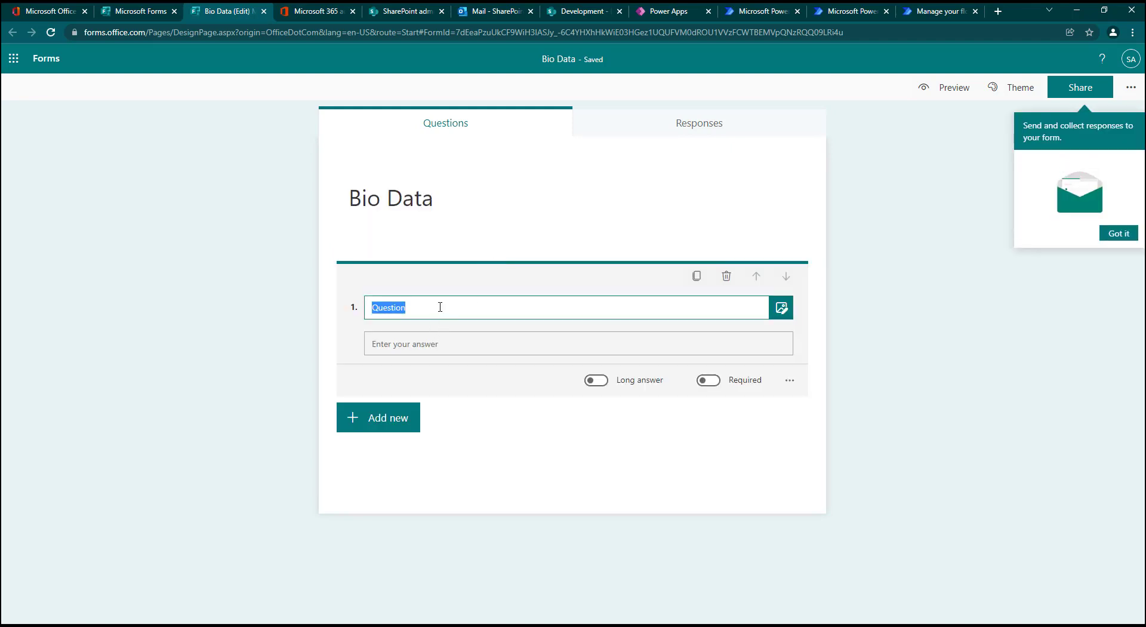
text(T)
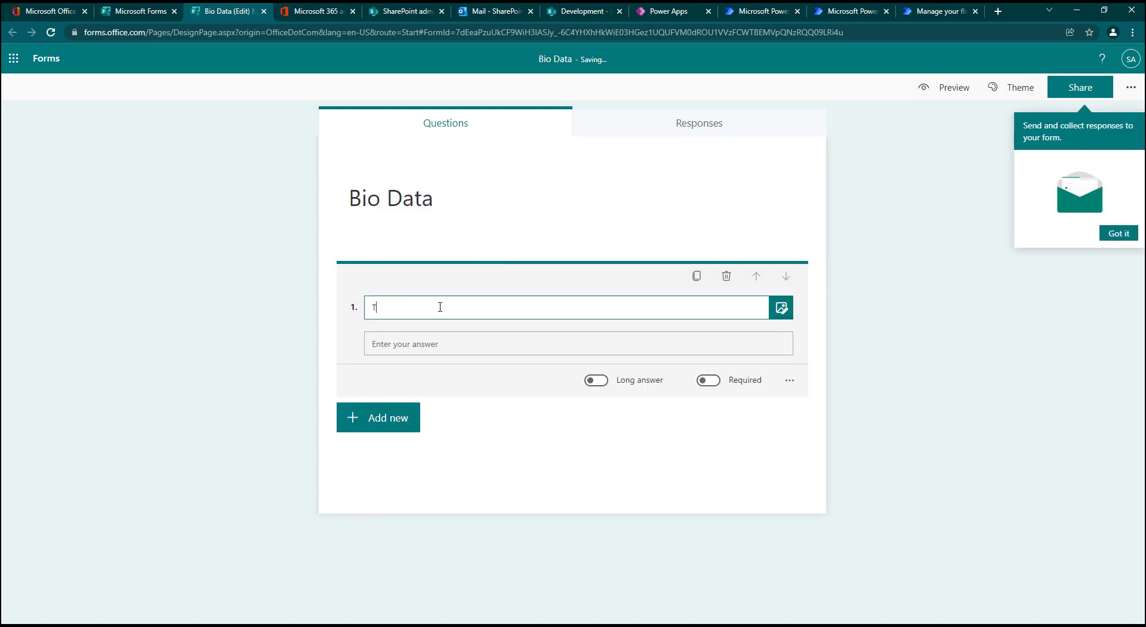
text(tle)
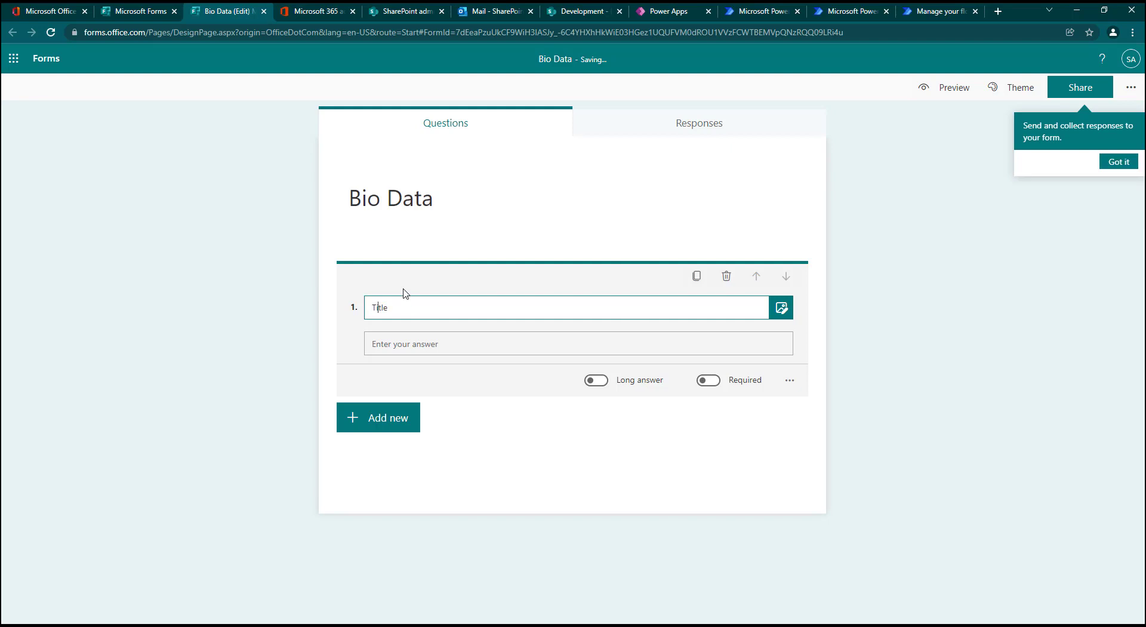
click(707, 381)
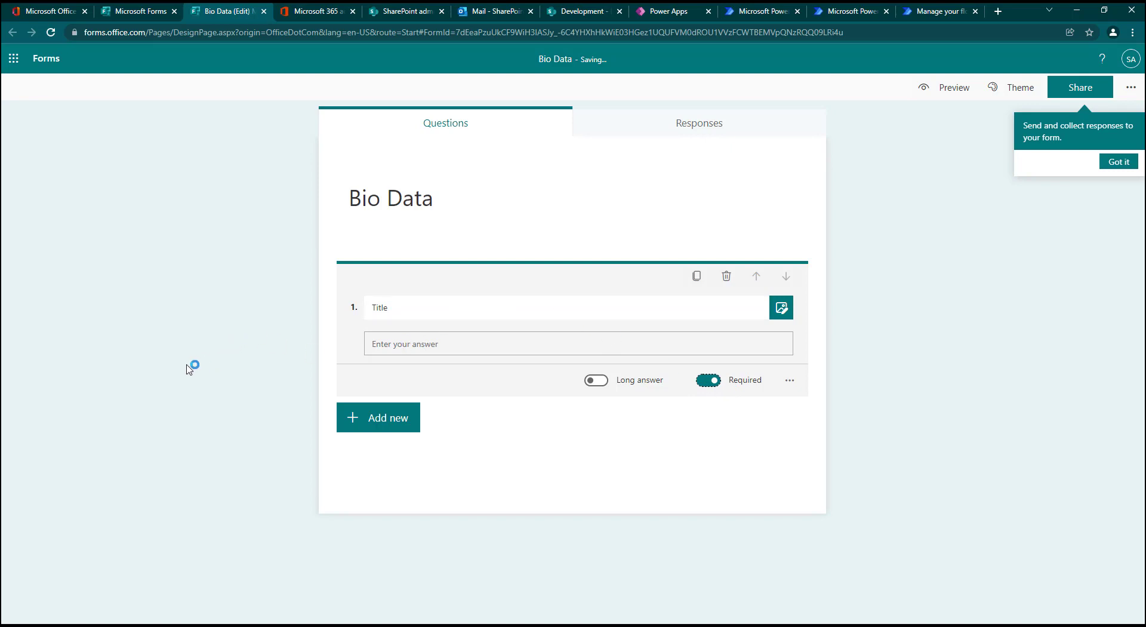
Step: Duplicate the Title question, check the field names in the Power Apps preview, and rename the copy First Name
click(697, 277)
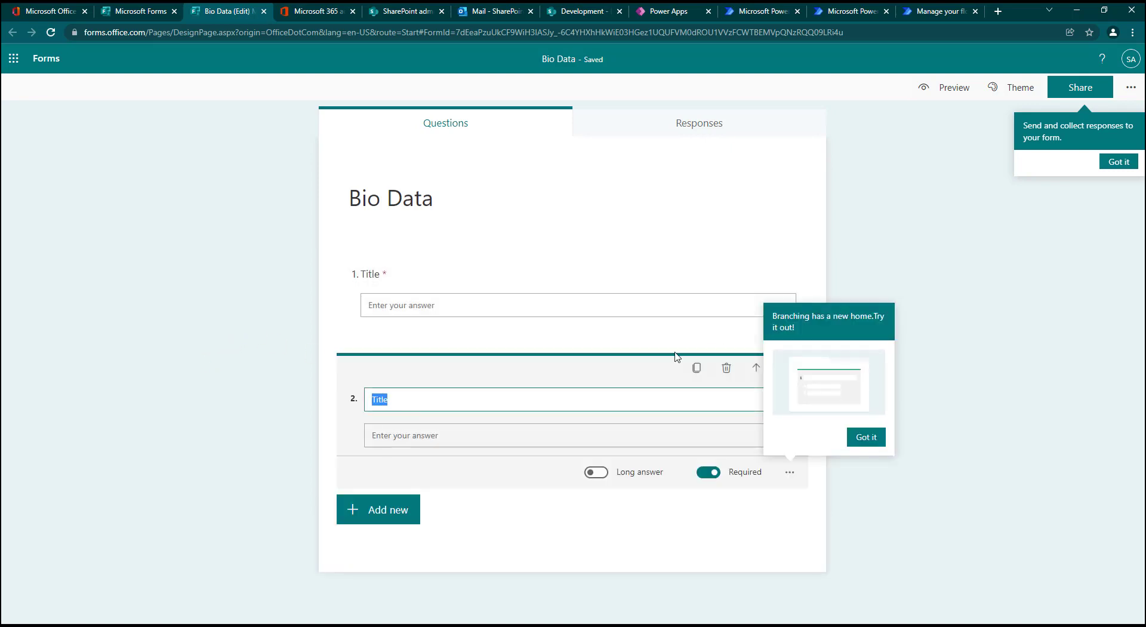
click(659, 13)
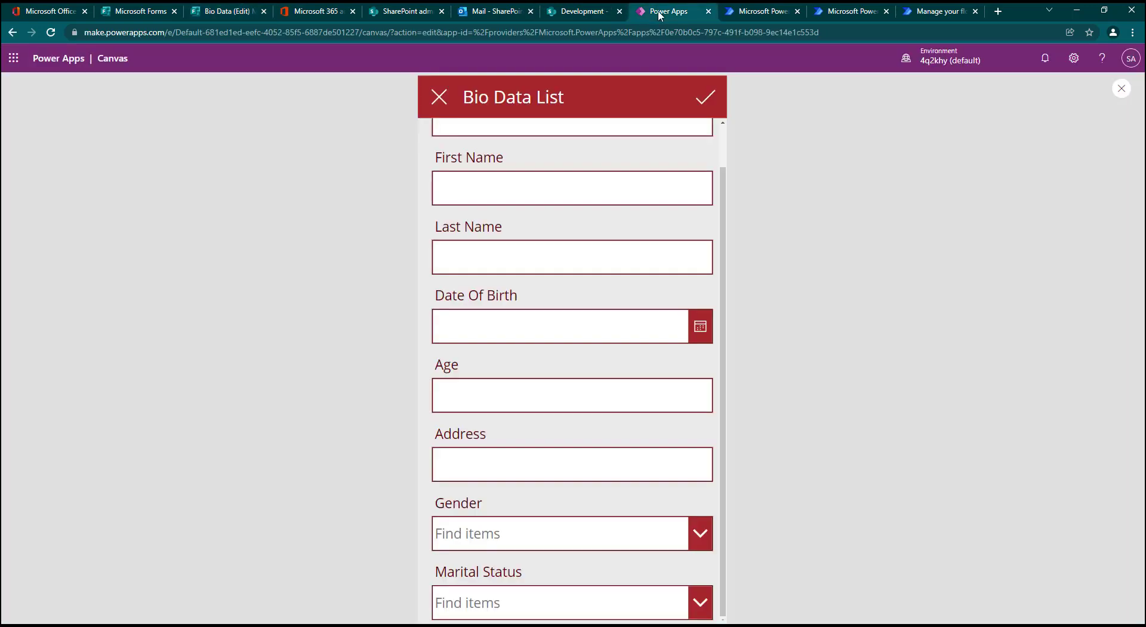
click(257, 12)
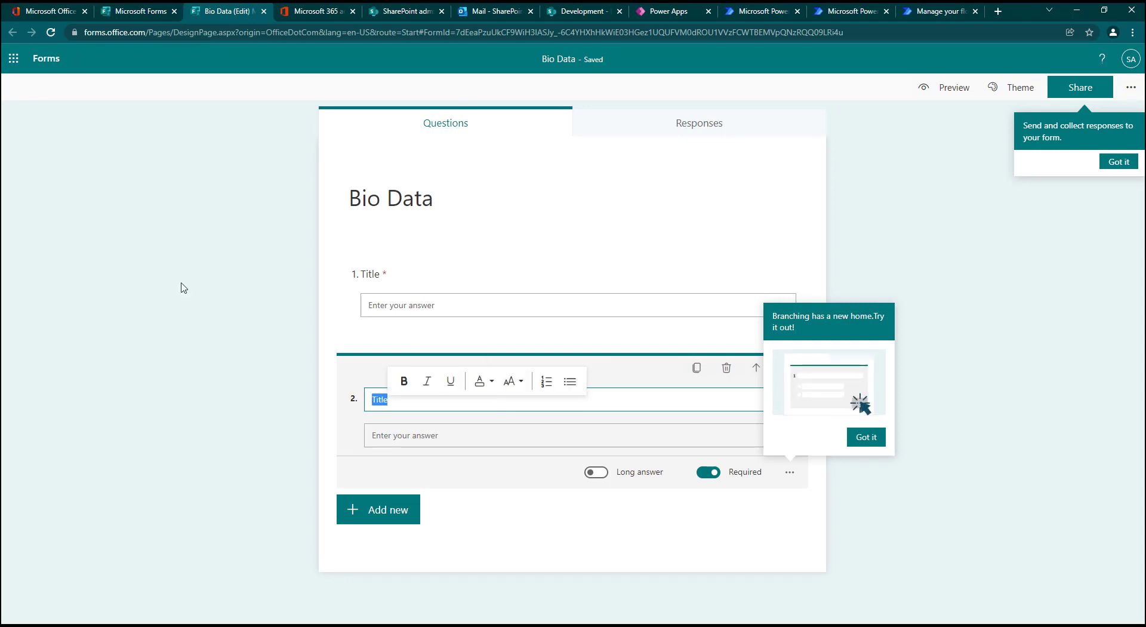
key(alt+Tab)
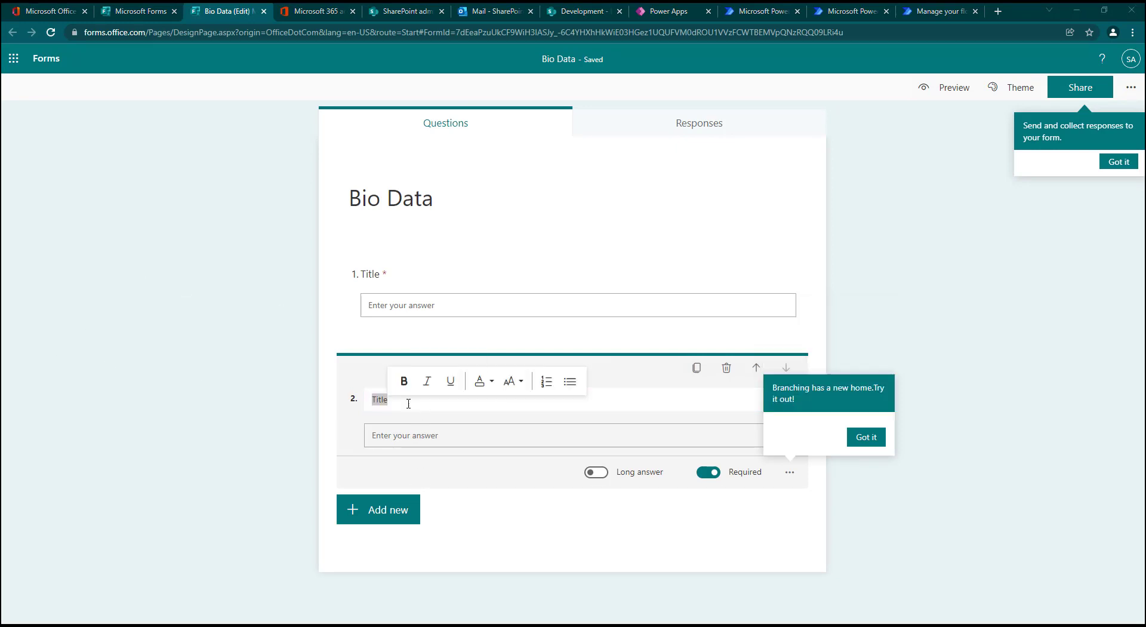
drag(408, 403, 358, 399)
text(F)
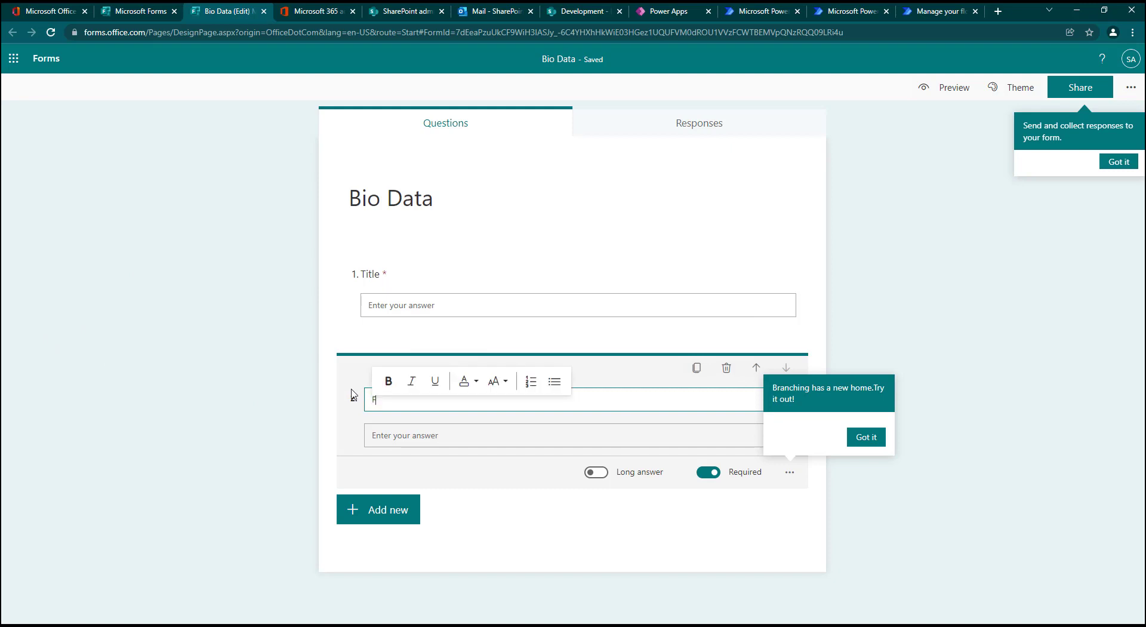
text(irst Name)
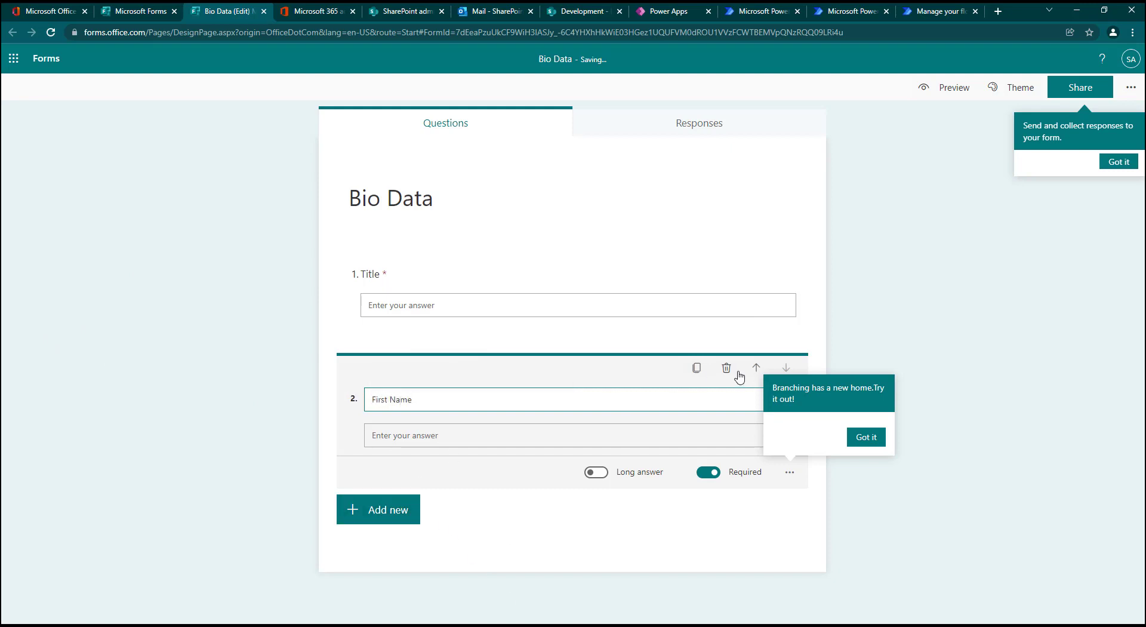
Step: Duplicate the First Name question and rename the copy Last Name
click(697, 368)
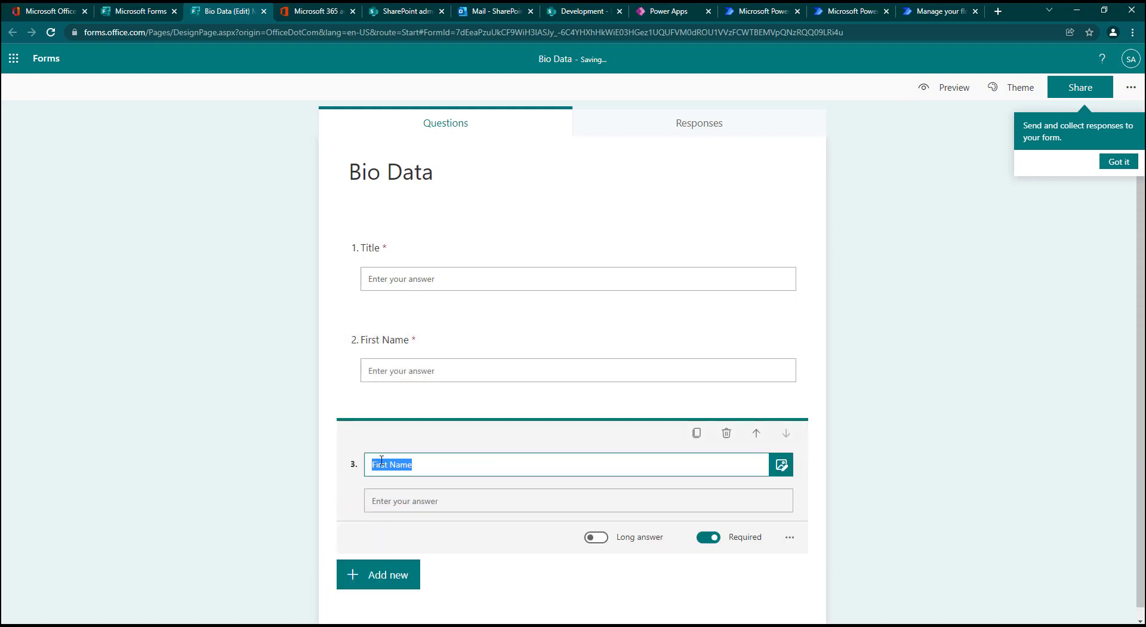
double_click(381, 463)
text(La)
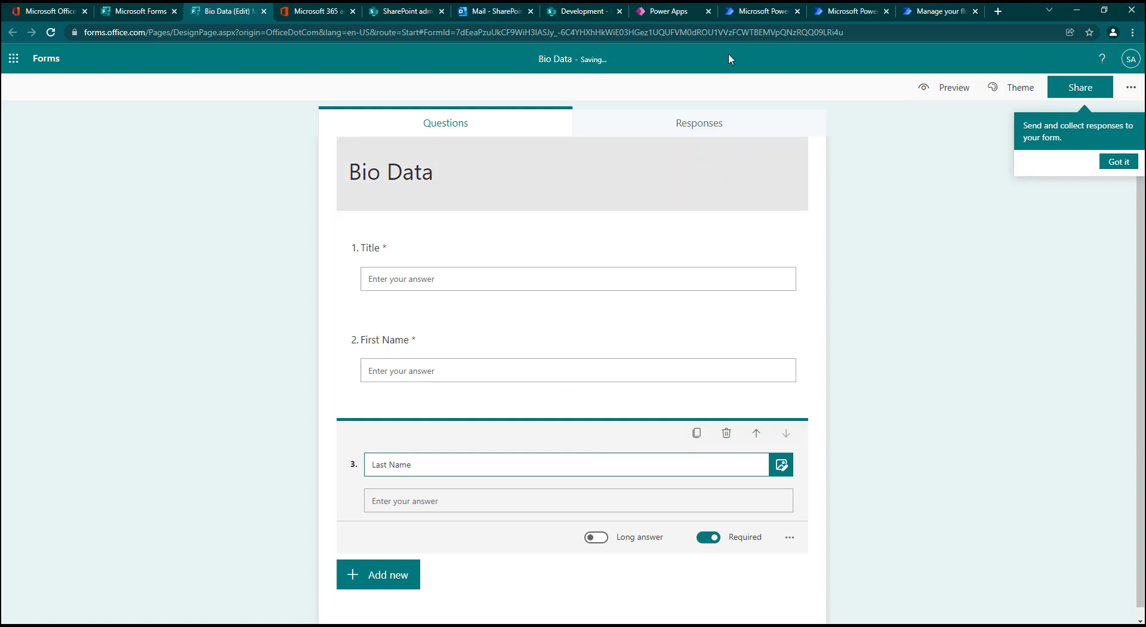
Step: Check the next field in the Power Apps preview, then add a date question named Date of Birth to the form
click(677, 12)
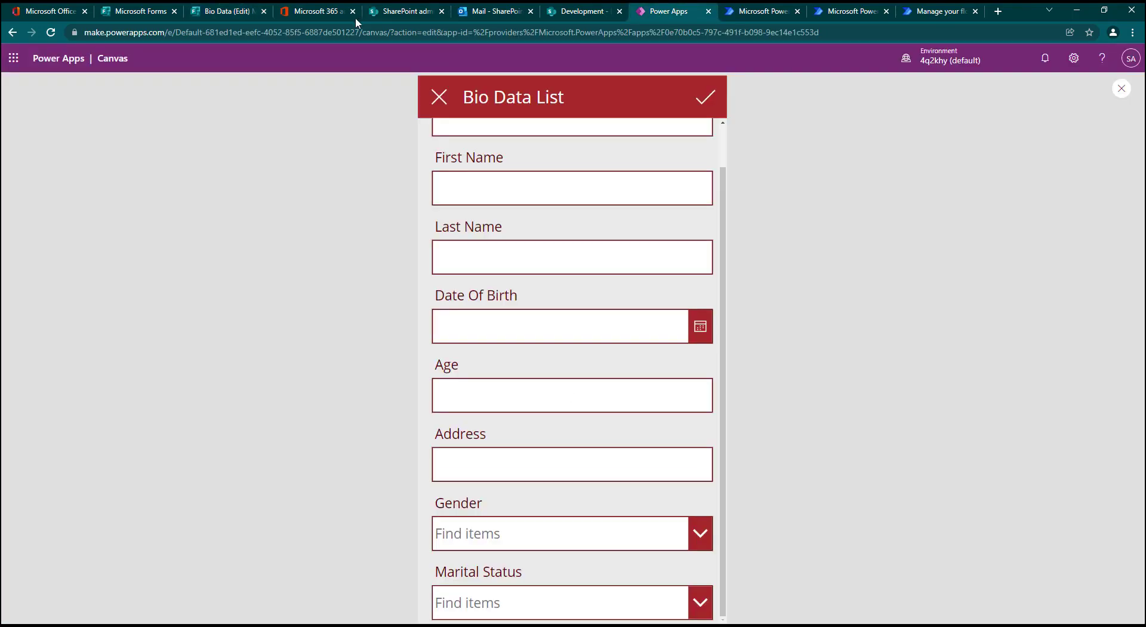
click(221, 11)
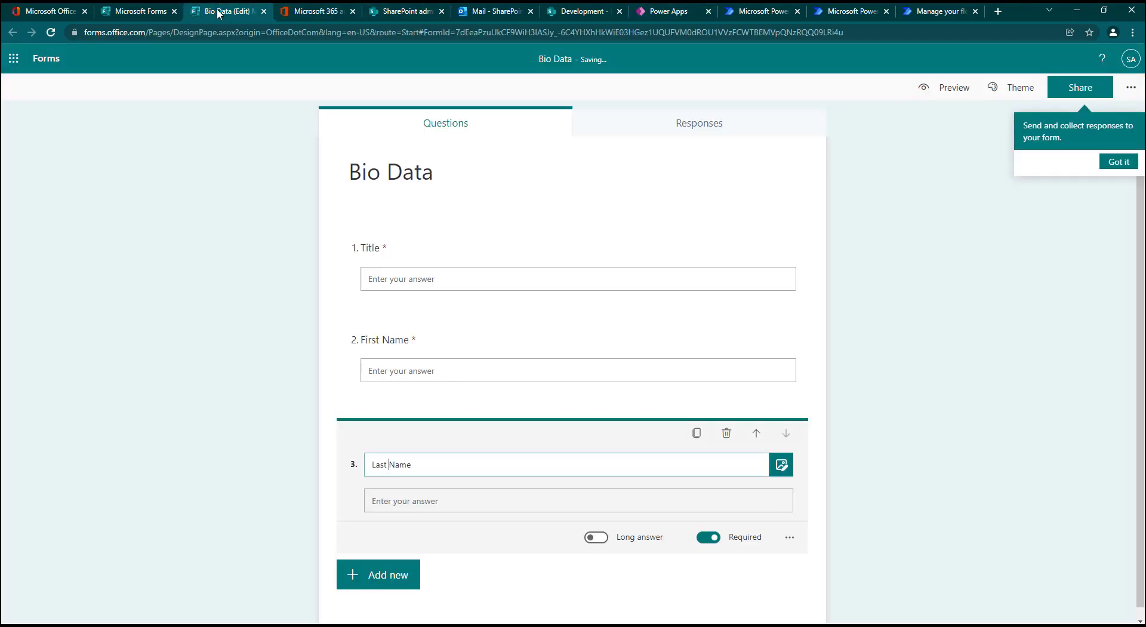
click(385, 574)
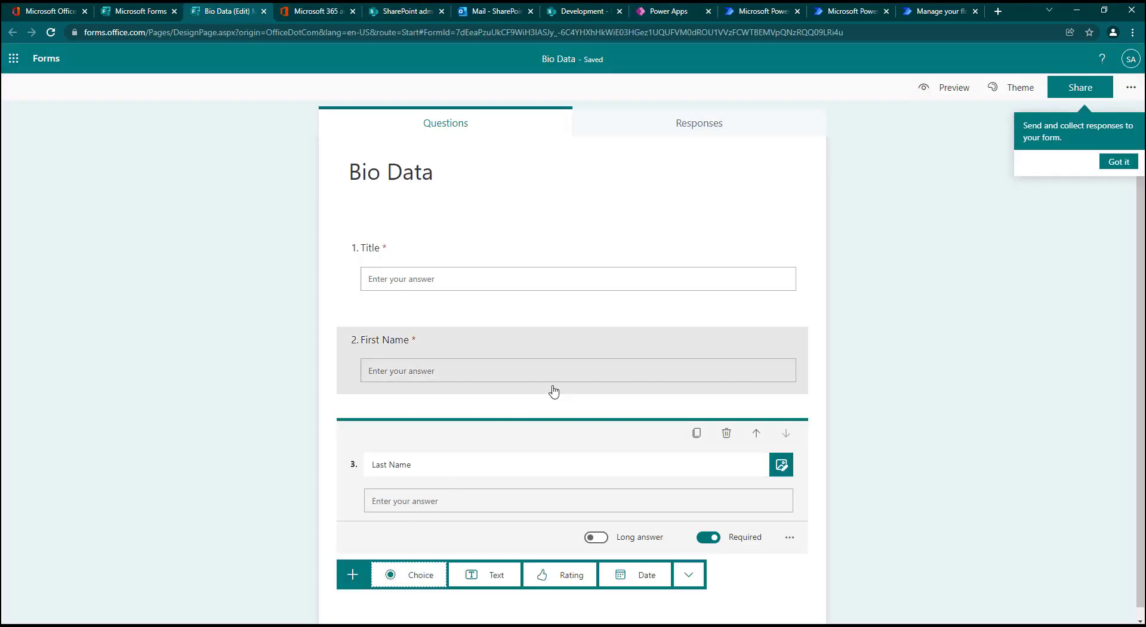
click(635, 570)
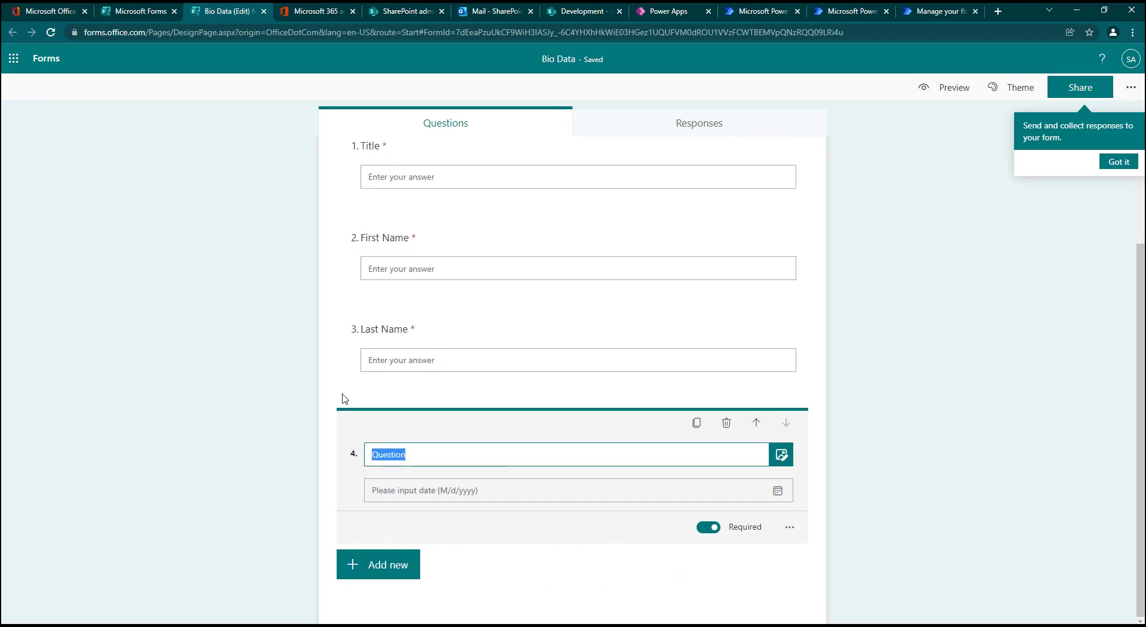
text(Date of Birth)
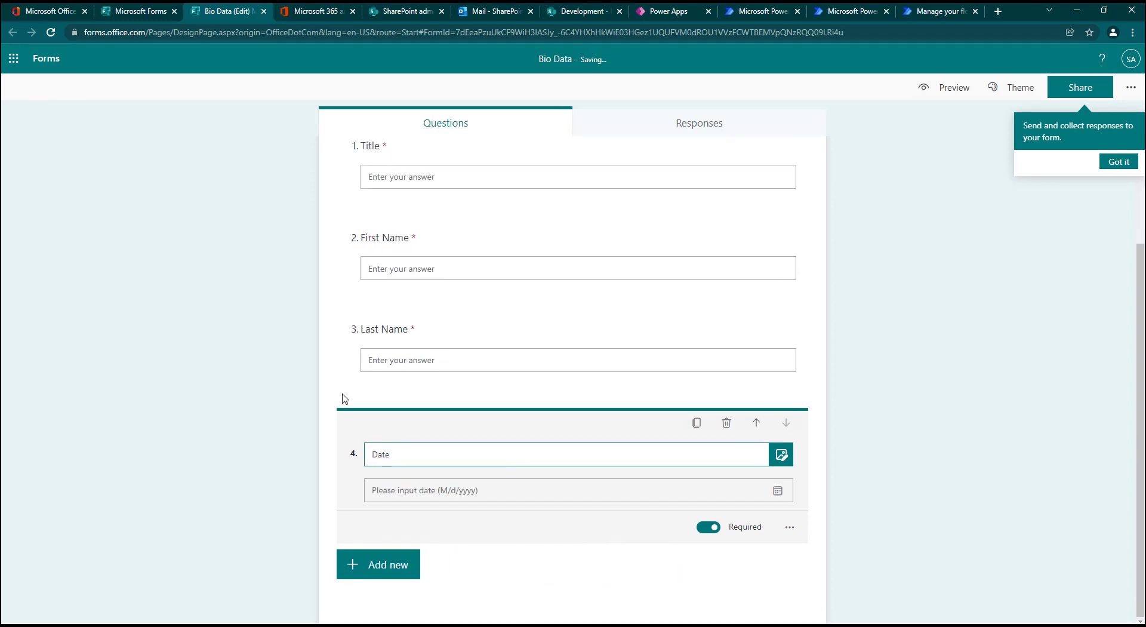
Step: Add a text question below Date of Birth and apply a Between number restriction to its answer
click(378, 565)
click(489, 564)
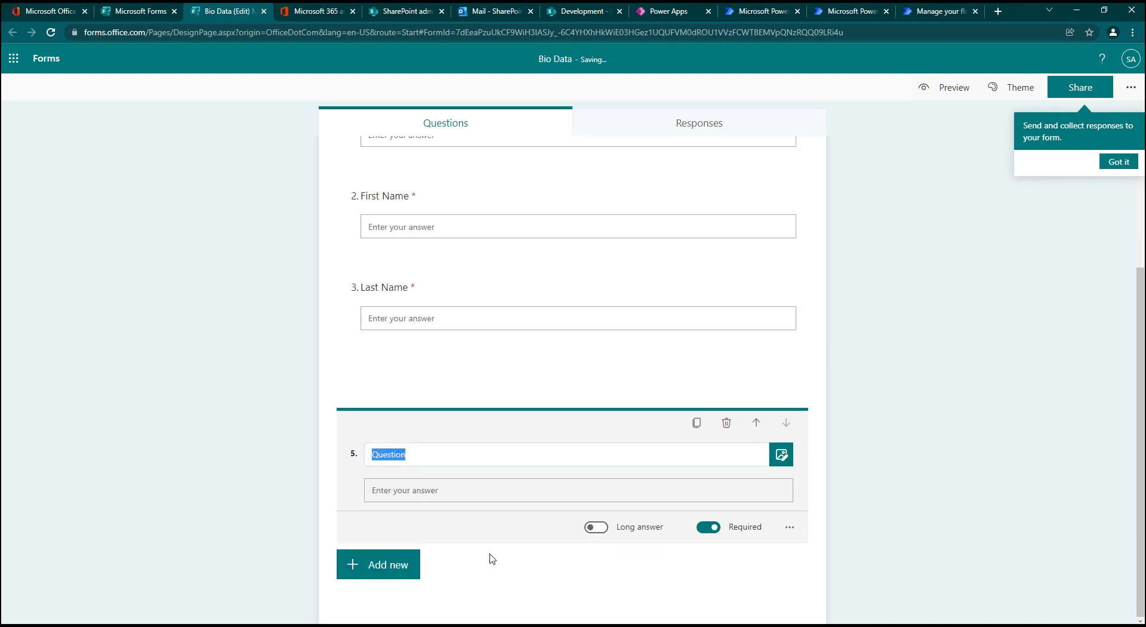
click(790, 528)
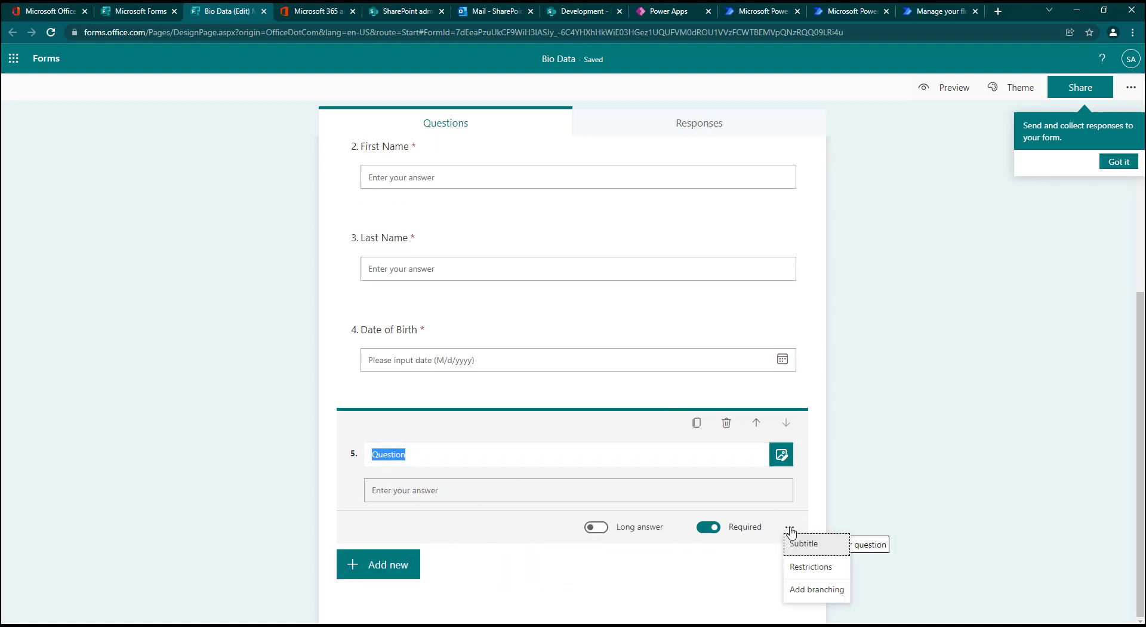
click(805, 567)
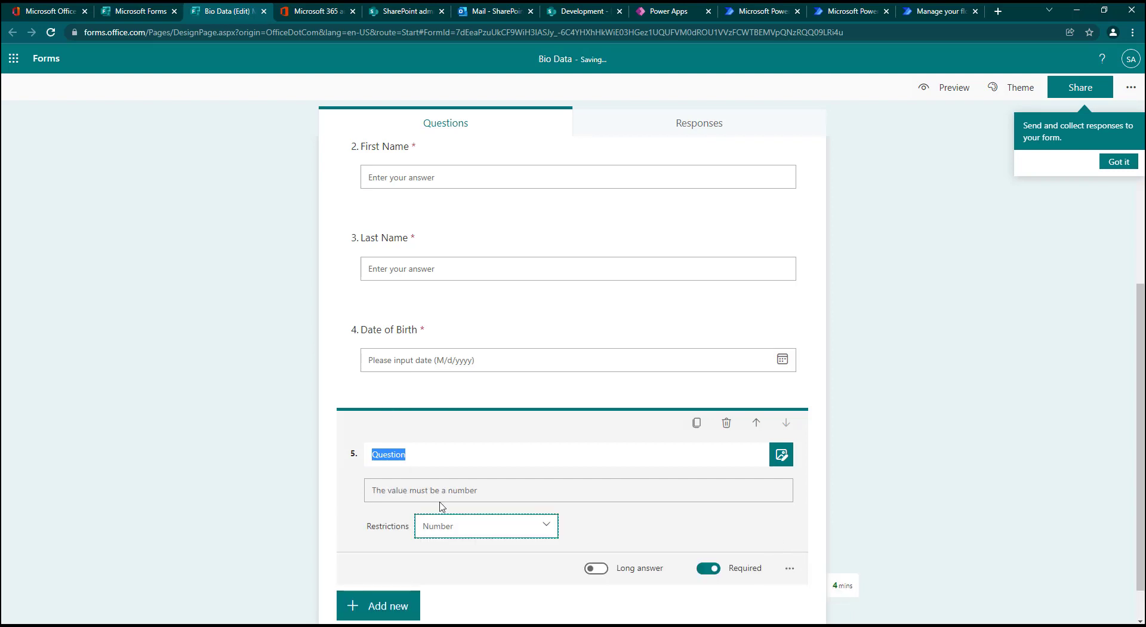
click(529, 525)
scroll(477, 572, down, 3)
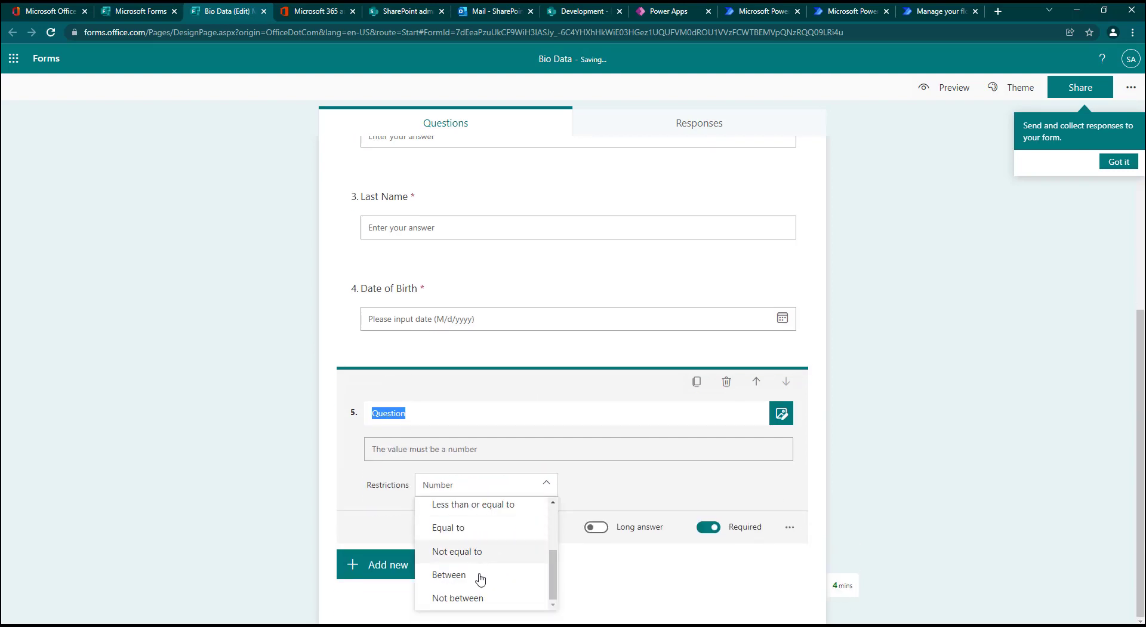
click(469, 575)
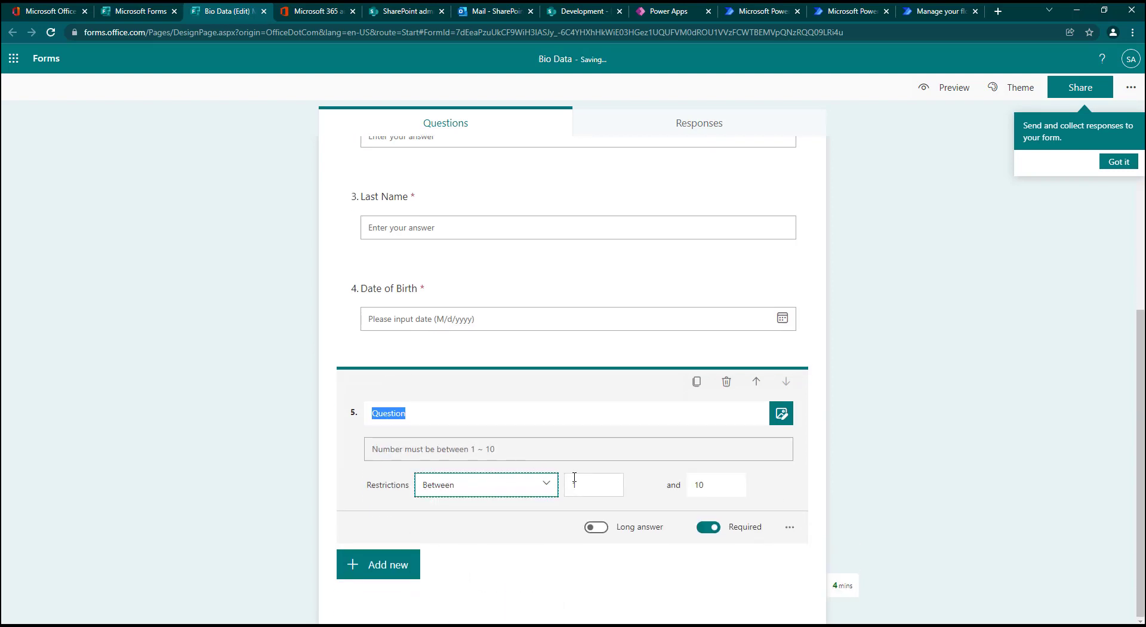
Step: Set the upper limit of the number restriction to 70 and name the question Age
click(707, 485)
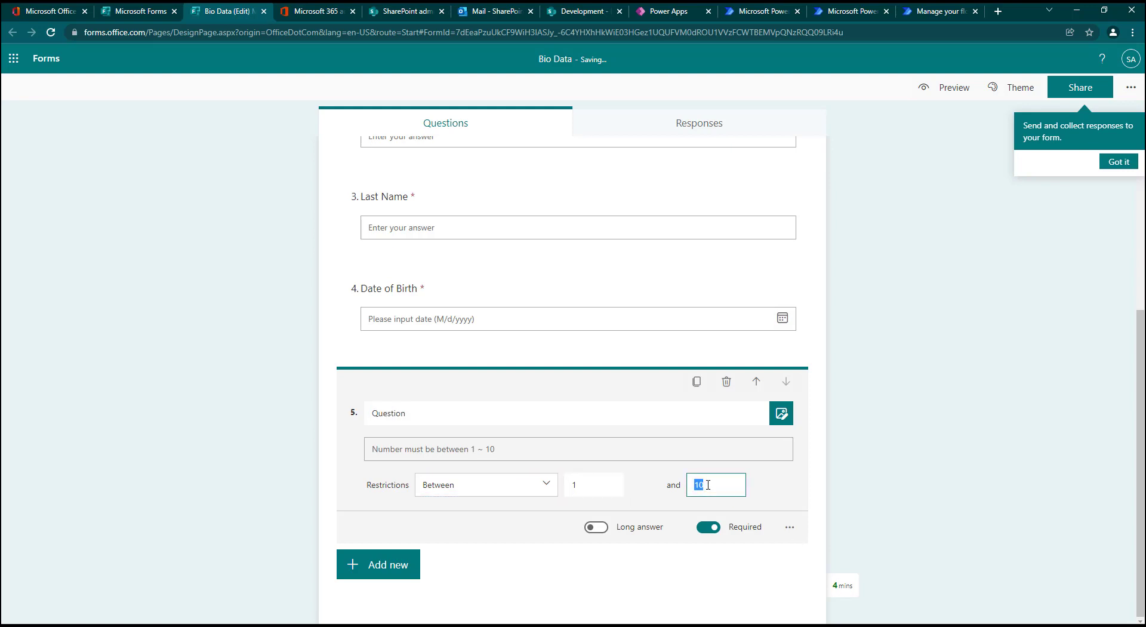
drag(704, 484, 684, 485)
text(70)
double_click(396, 413)
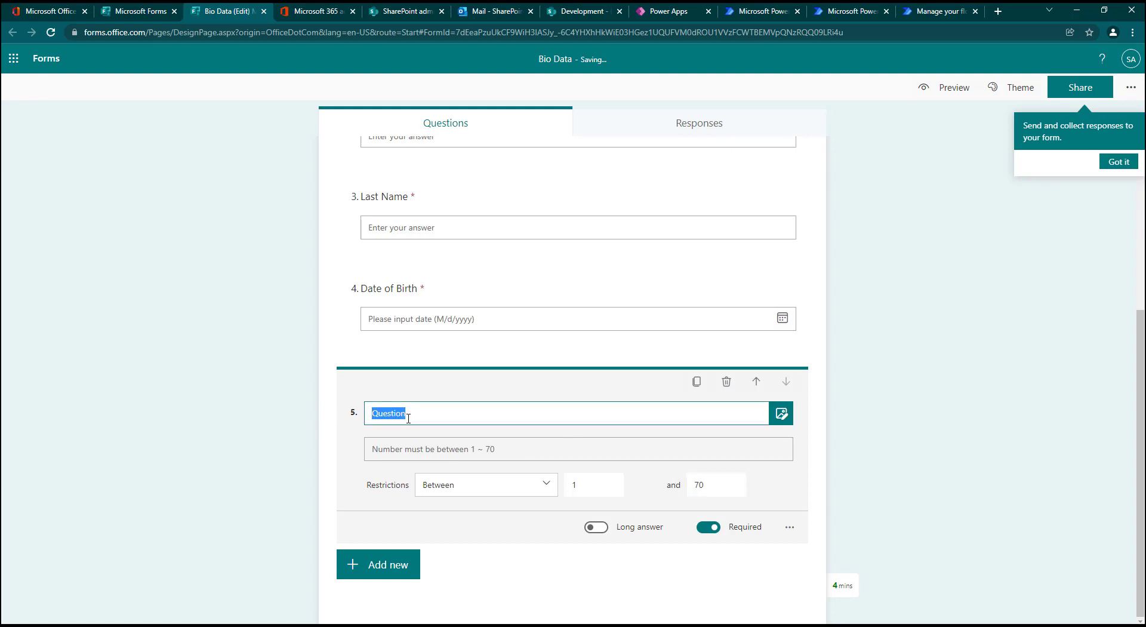
text(Age)
Step: Check the next field in the Power Apps preview, then add a text question named Address to the Bio Data form
click(665, 11)
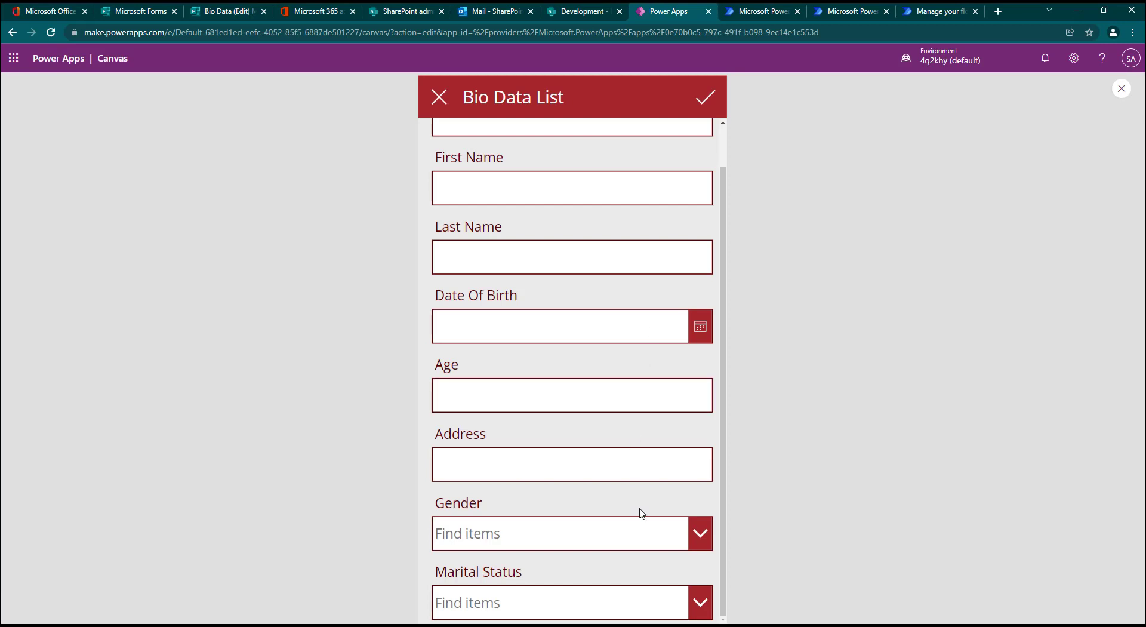
click(231, 13)
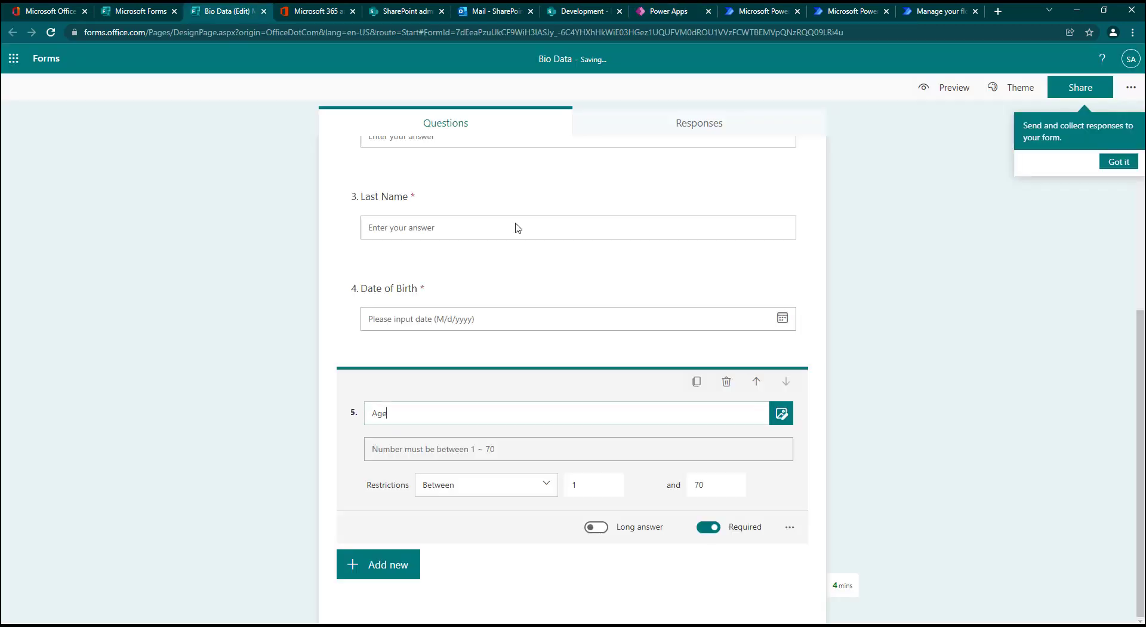
click(396, 568)
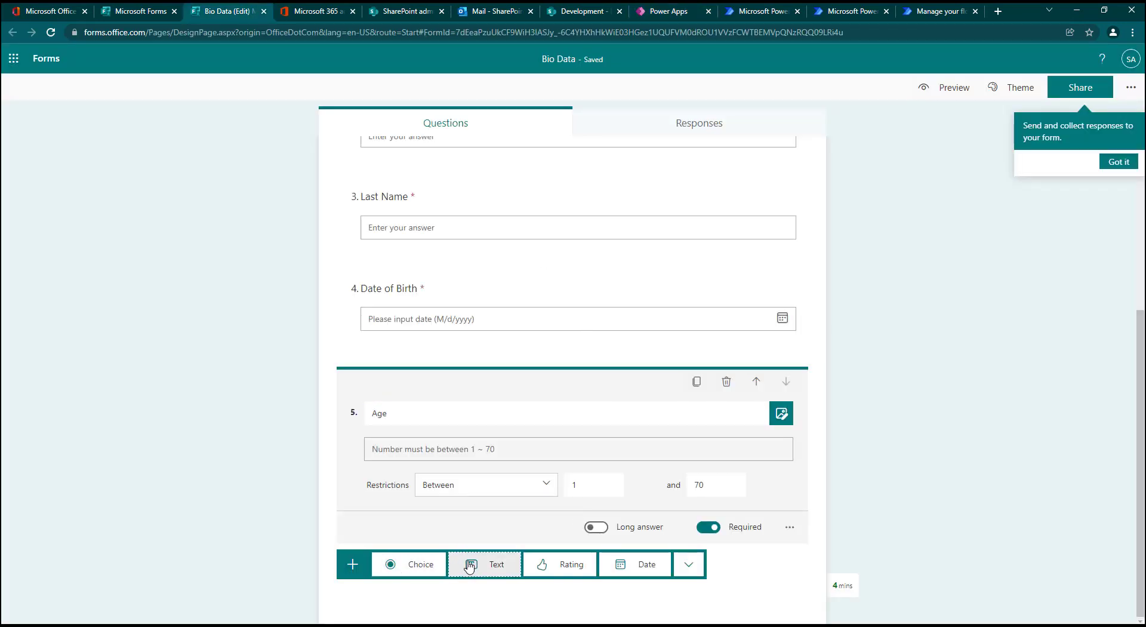
click(469, 564)
text(Add)
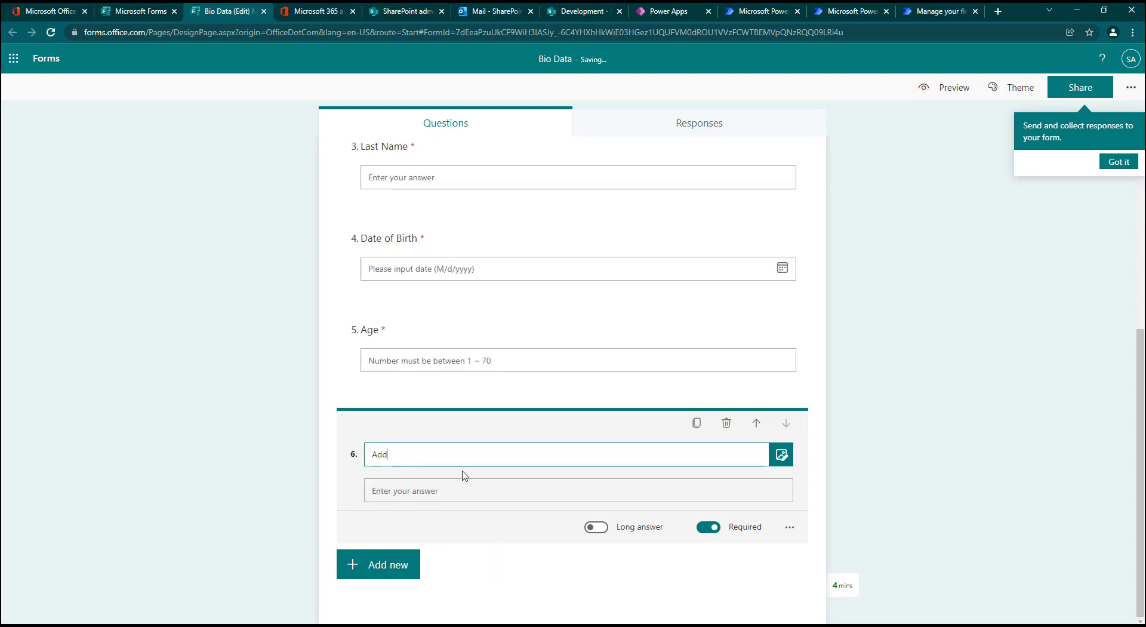
text(ress)
Step: Add a choice question named Gender and remove all four of its prefilled options
click(360, 561)
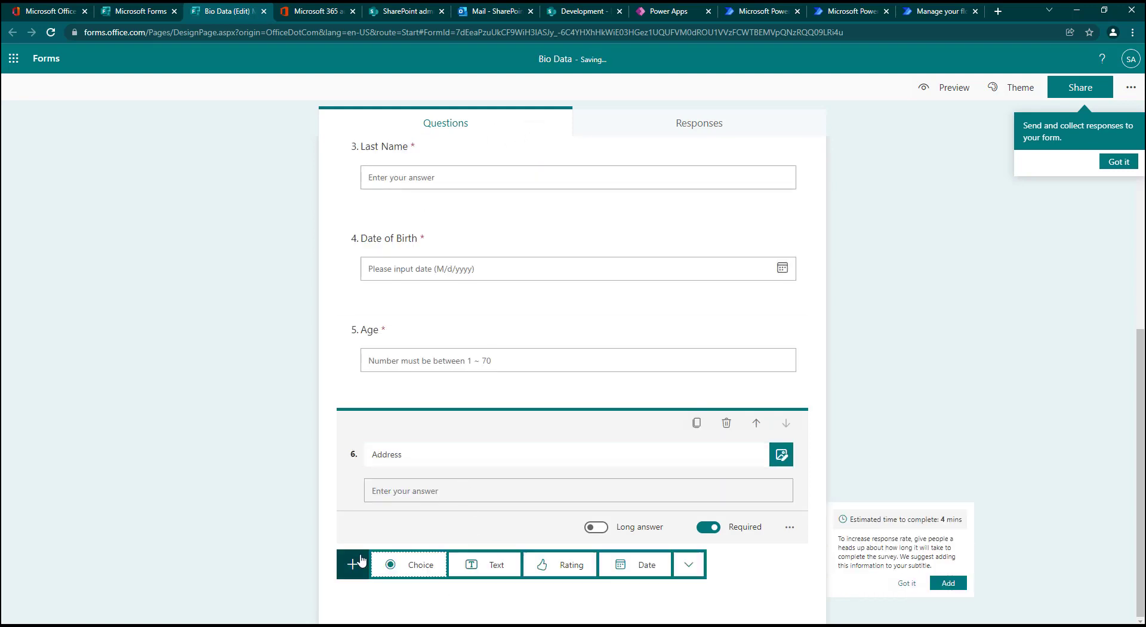
click(416, 556)
text(Gender)
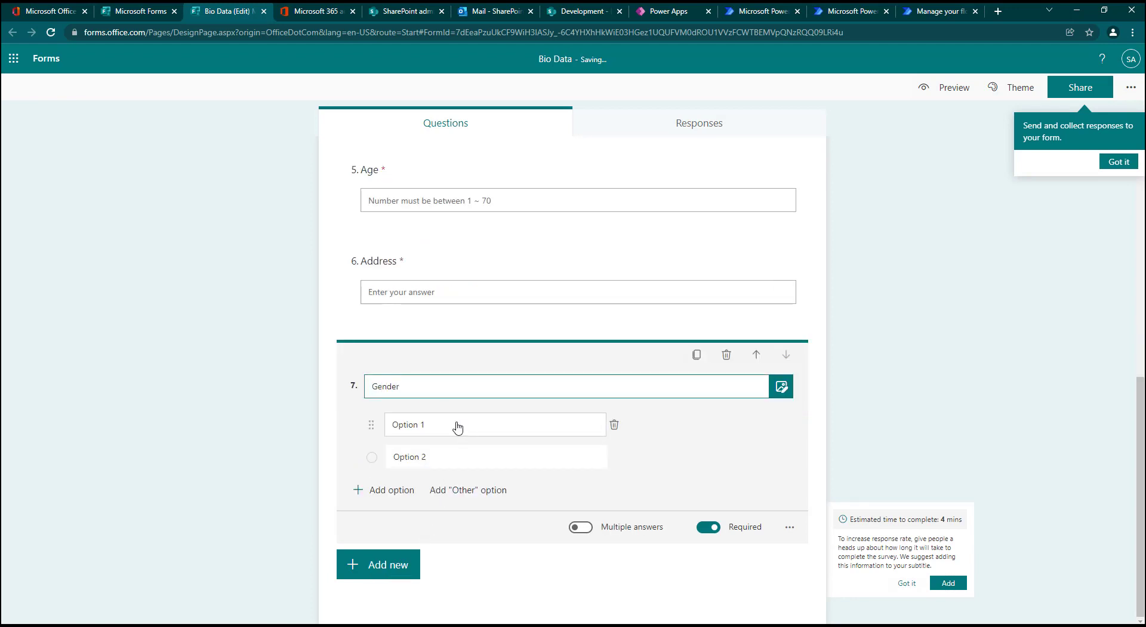
click(614, 424)
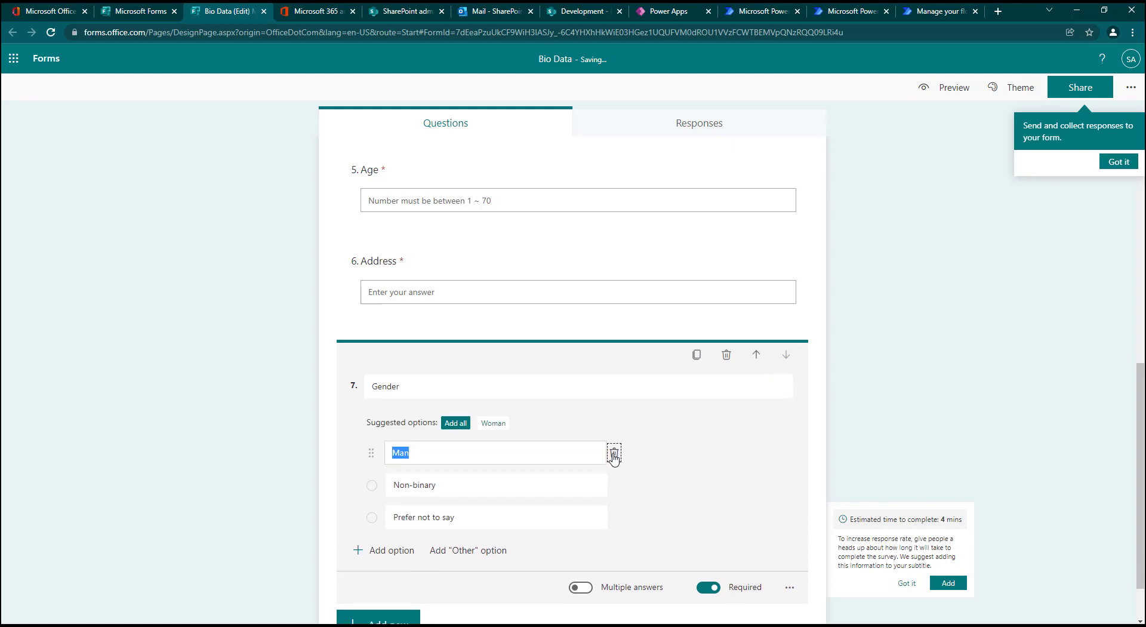
click(616, 453)
click(615, 456)
click(614, 458)
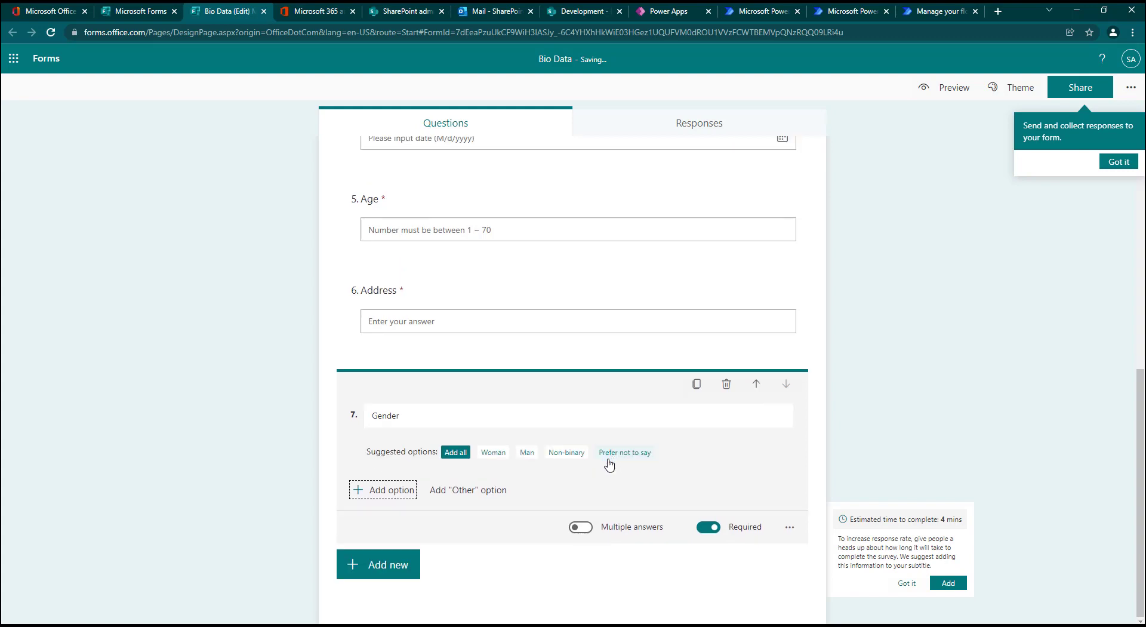
Step: Add the options Male and Female to the Gender question
click(395, 488)
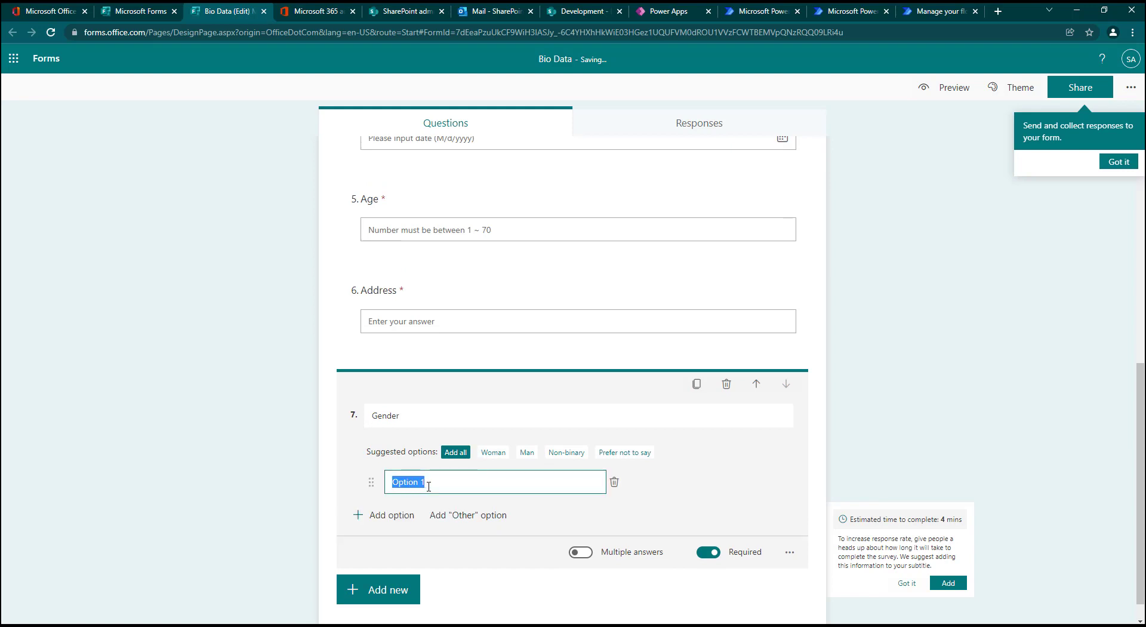
text(Male)
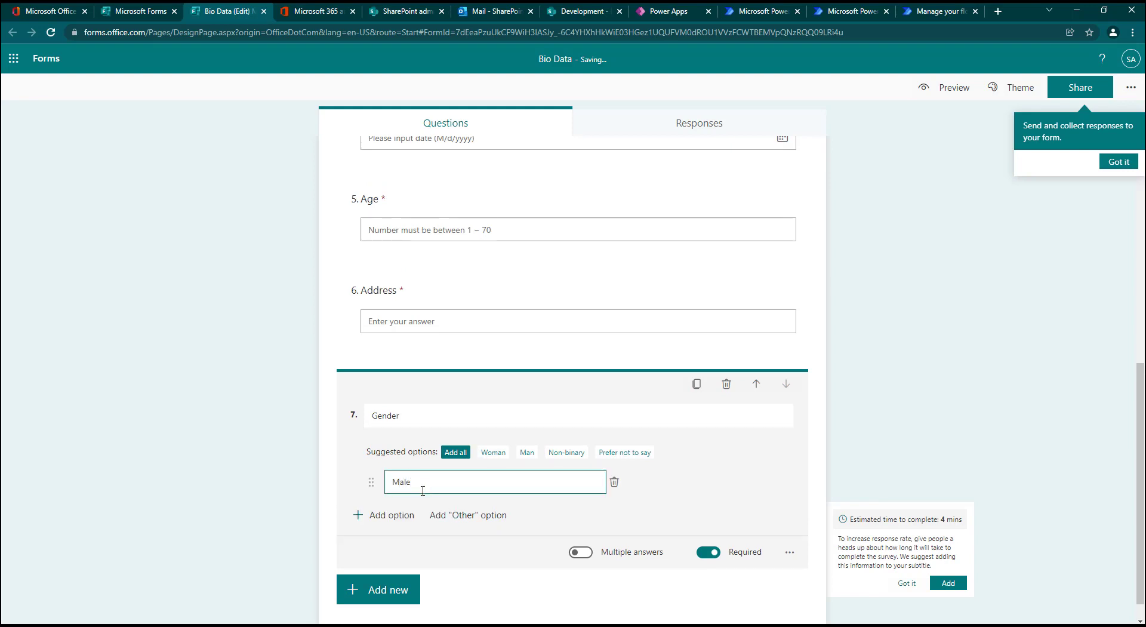
click(389, 514)
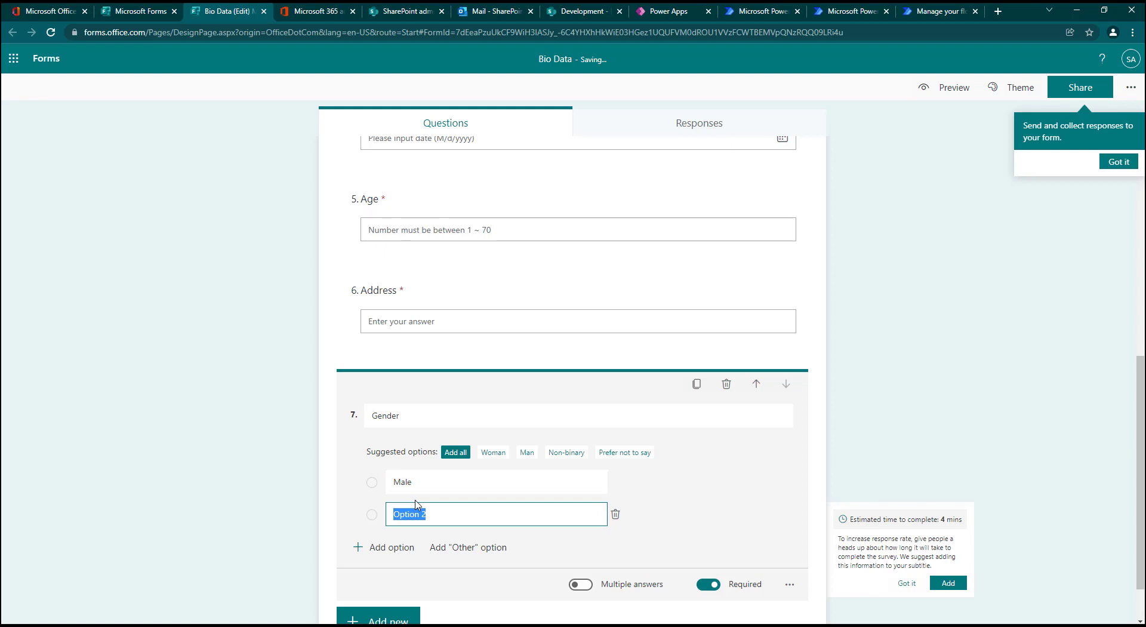
text(Female)
Step: Add another choice question, check the last field in the Power Apps preview, and name the question Marital Status
click(388, 620)
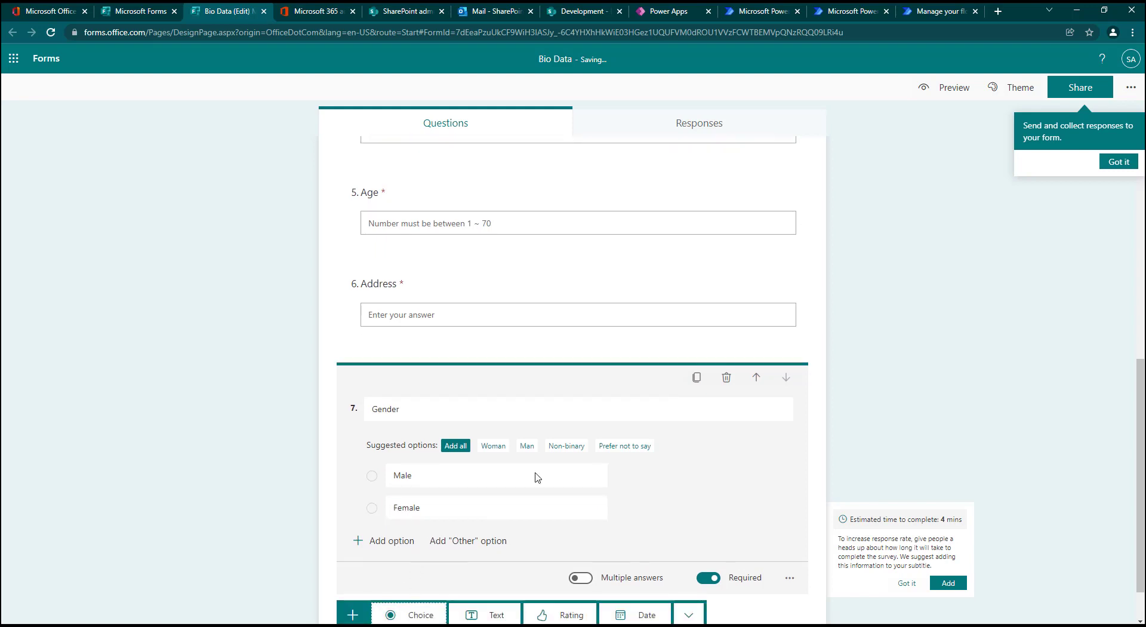
key(Return)
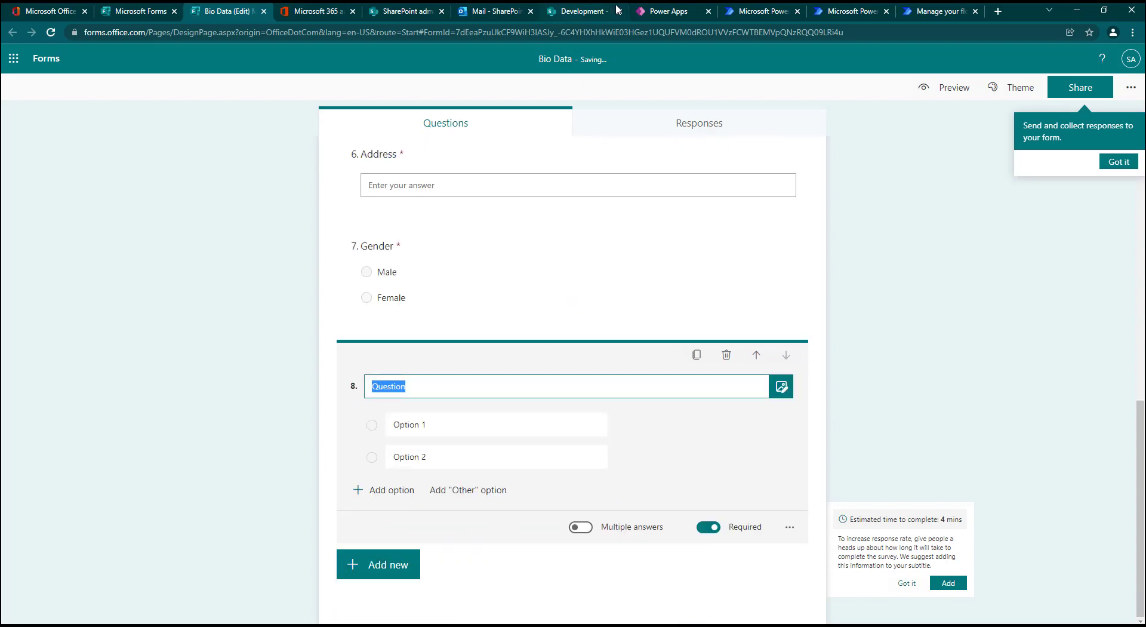
click(663, 9)
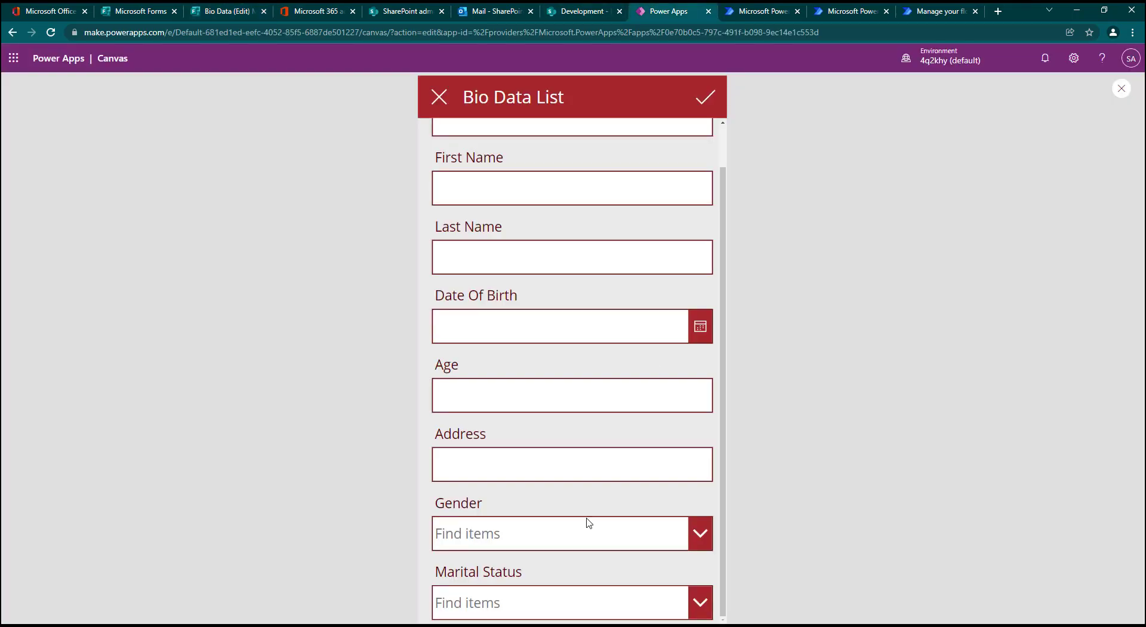
click(545, 601)
click(227, 13)
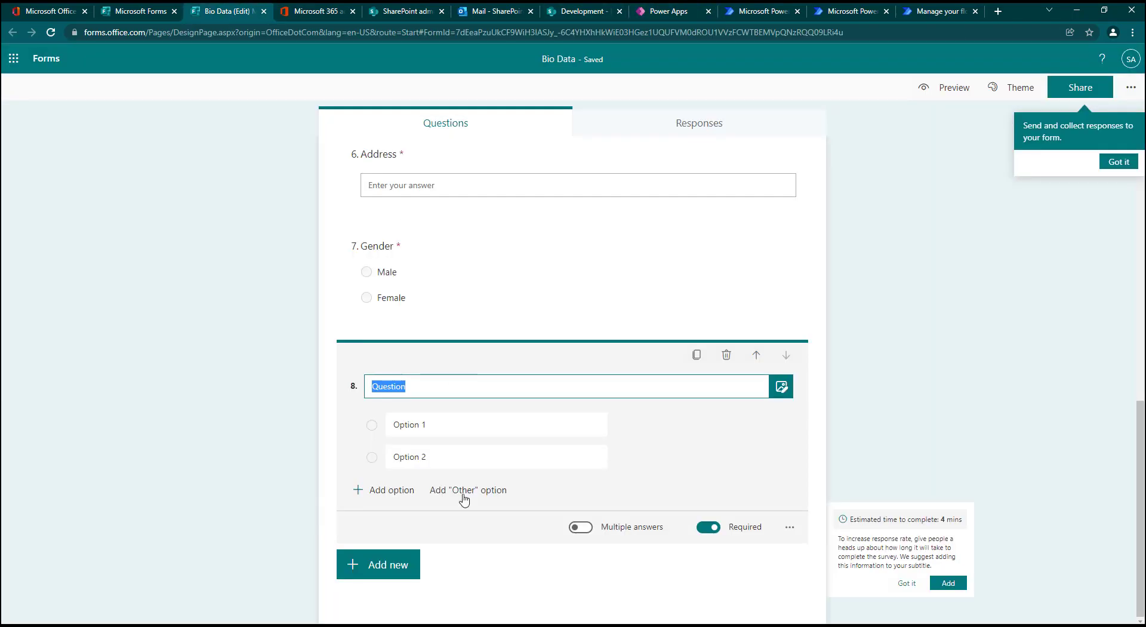
text(Marital Status)
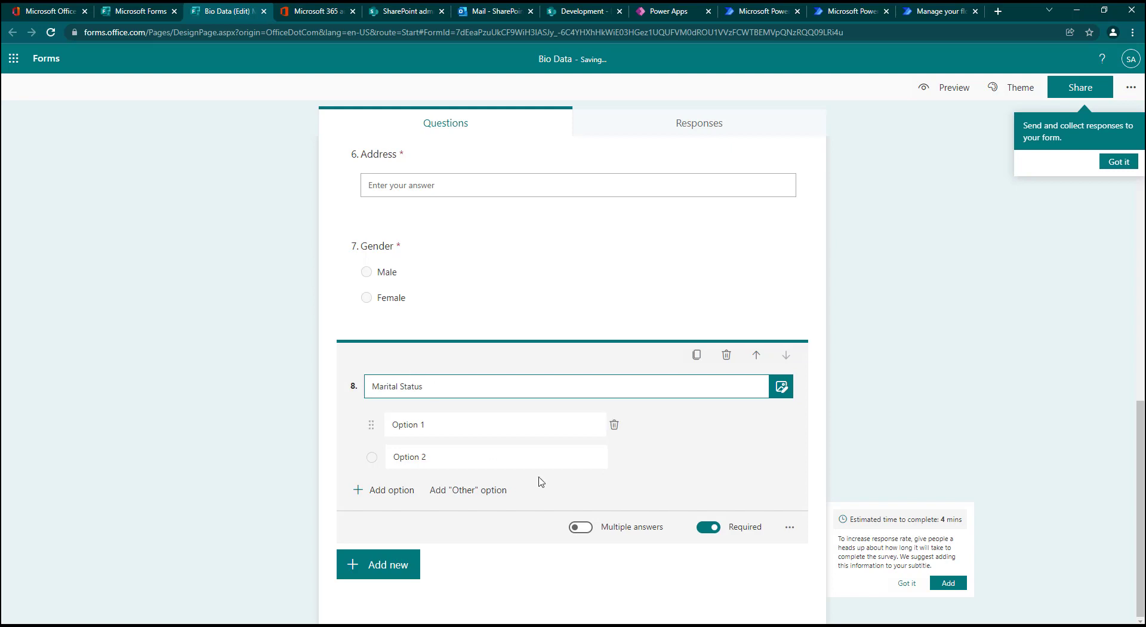
Step: Give the Marital Status question the options Single, Married, Divorced and Widowed
click(686, 458)
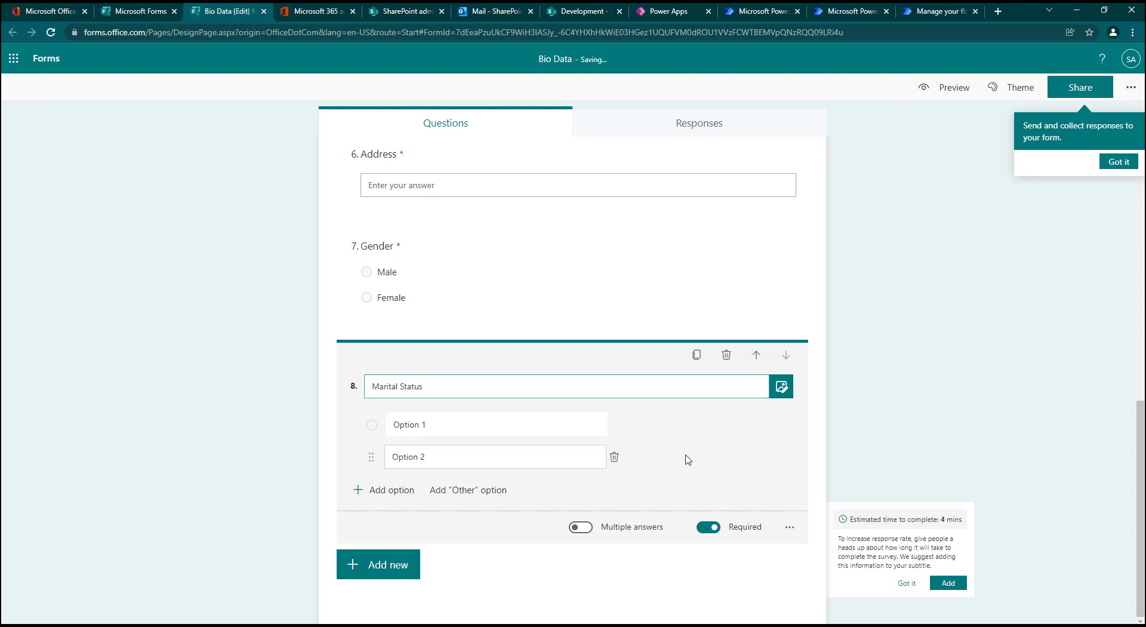
click(439, 430)
text(Singl)
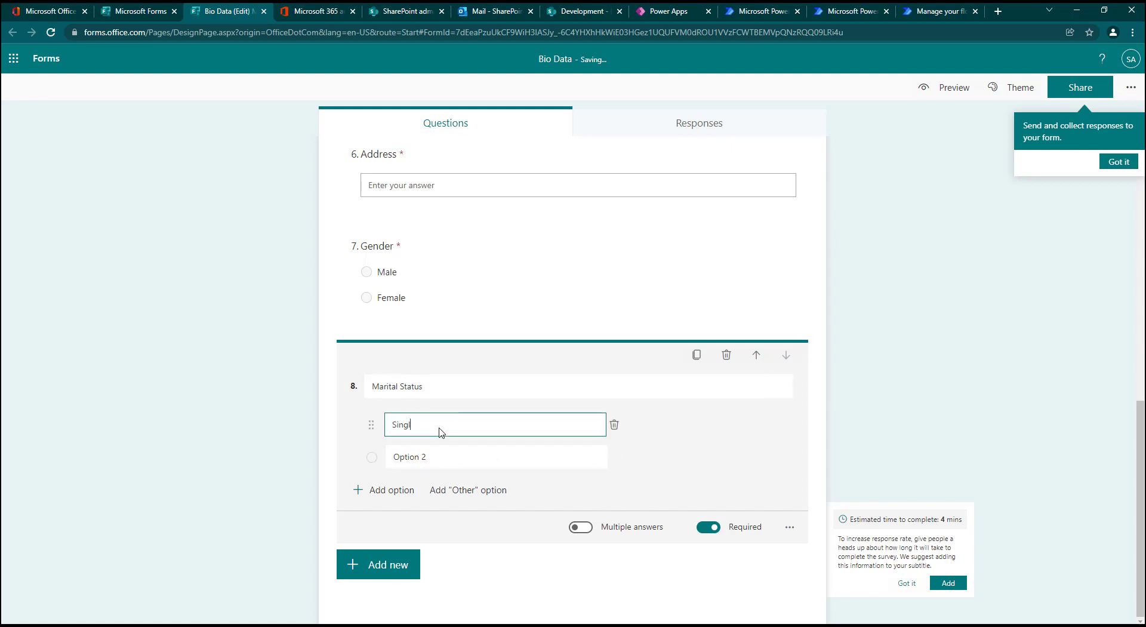
text(e)
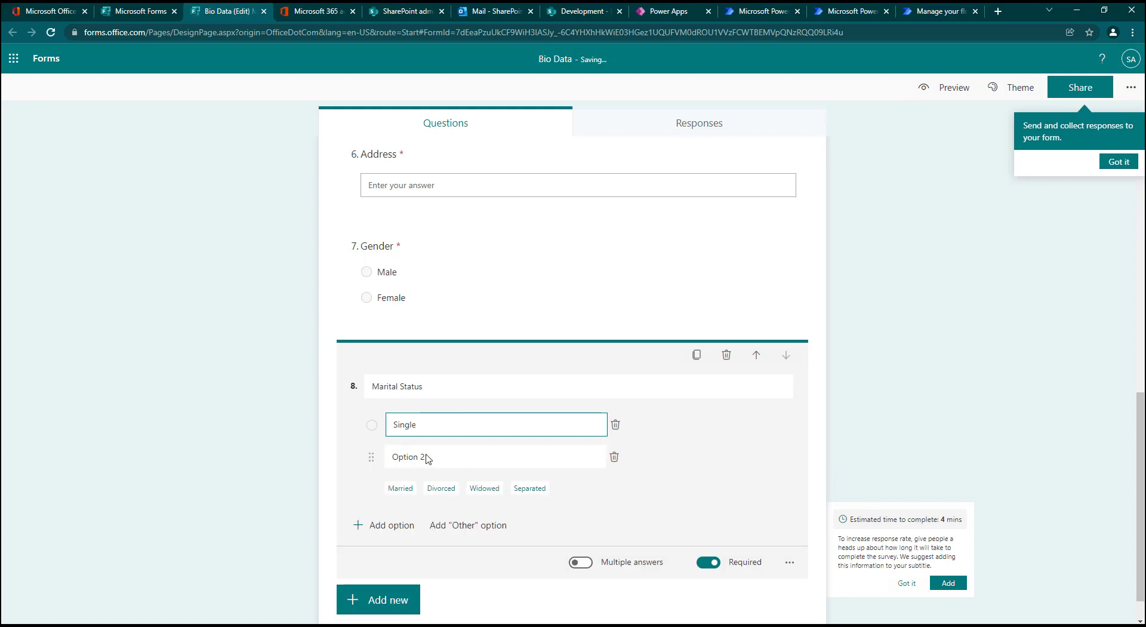
click(400, 488)
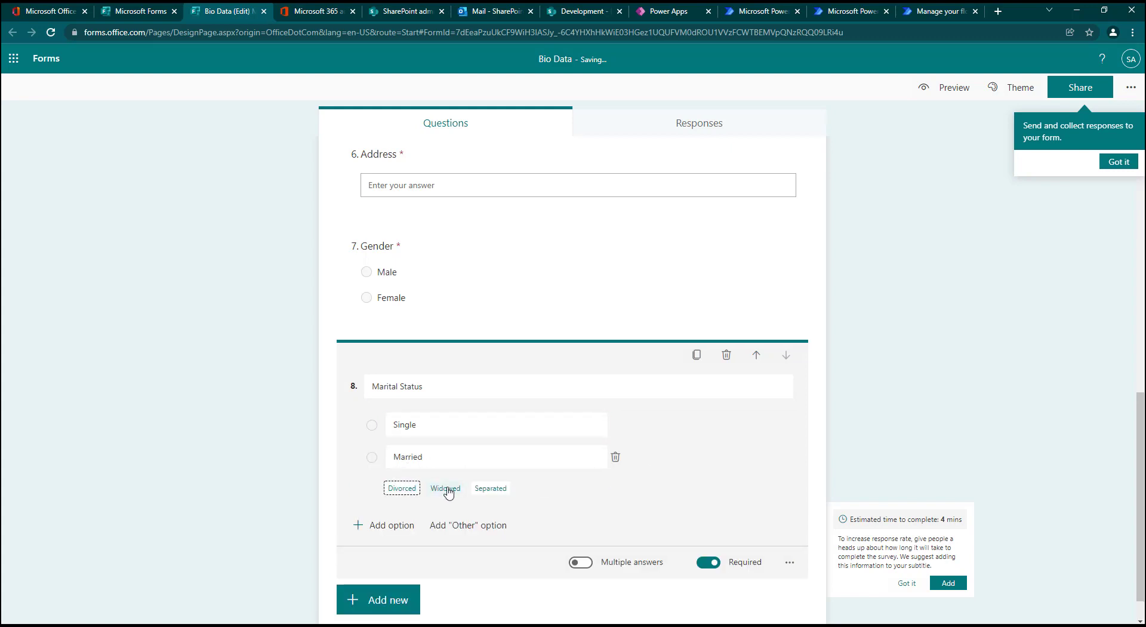
click(402, 488)
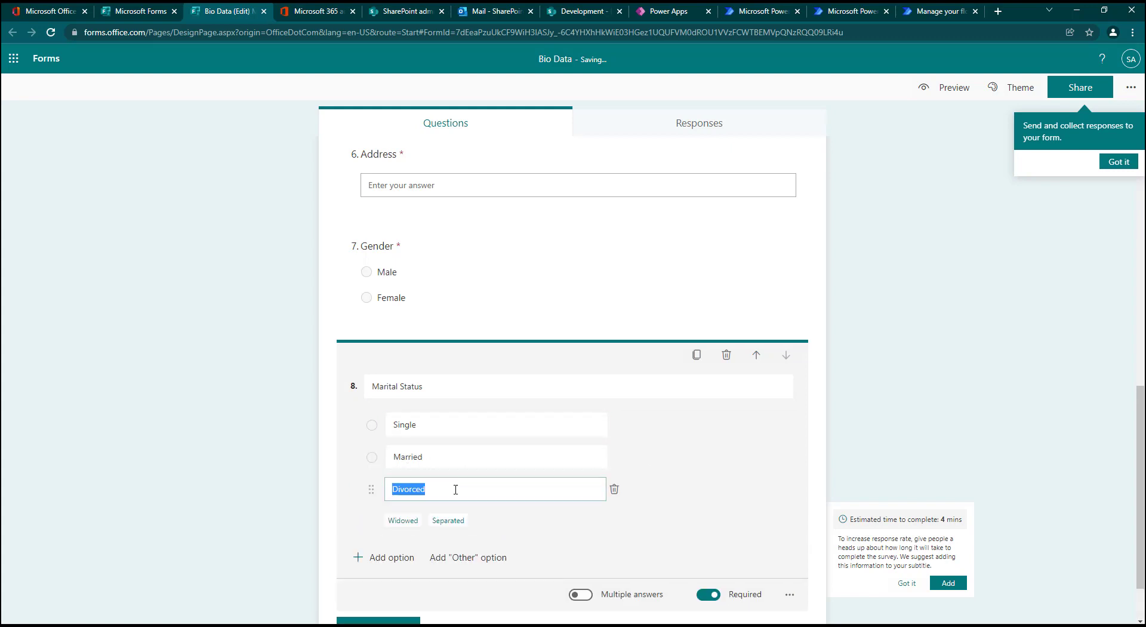
click(403, 520)
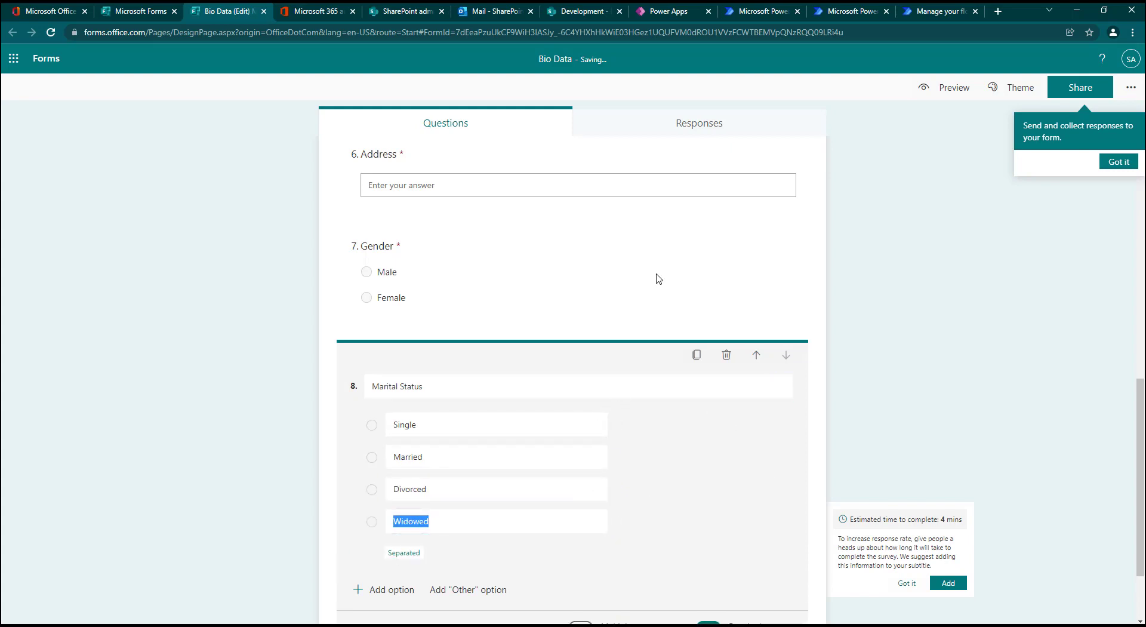
Step: Review the form's questions, then switch to the SharePoint Bio Data List and add a single line of text column named Email
scroll(691, 315, down, 1)
scroll(567, 371, up, 15)
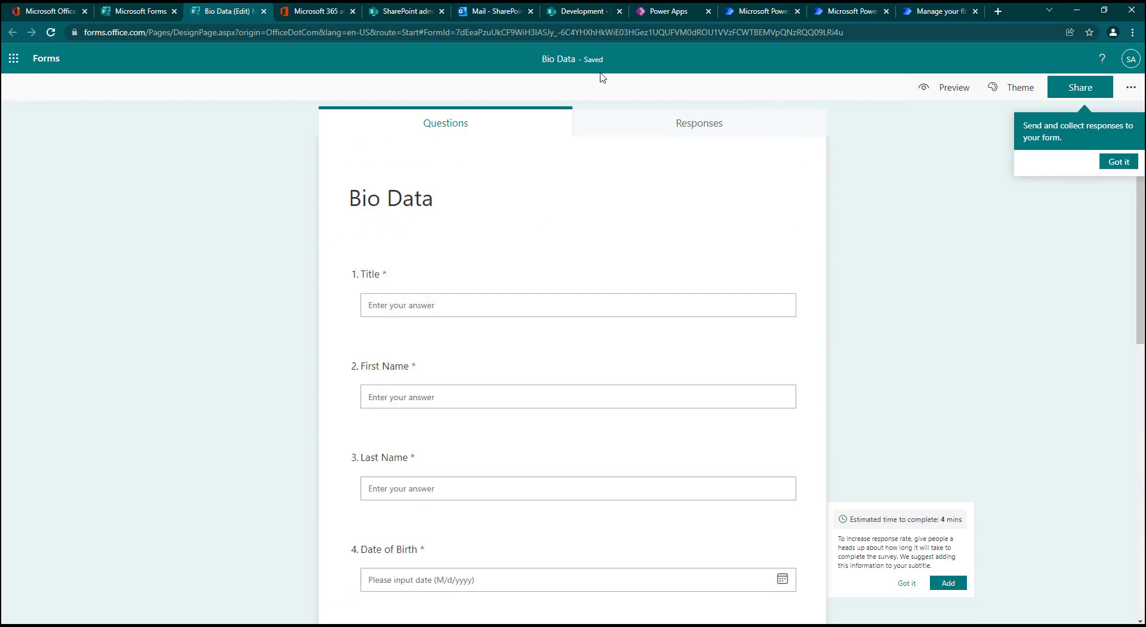
click(594, 14)
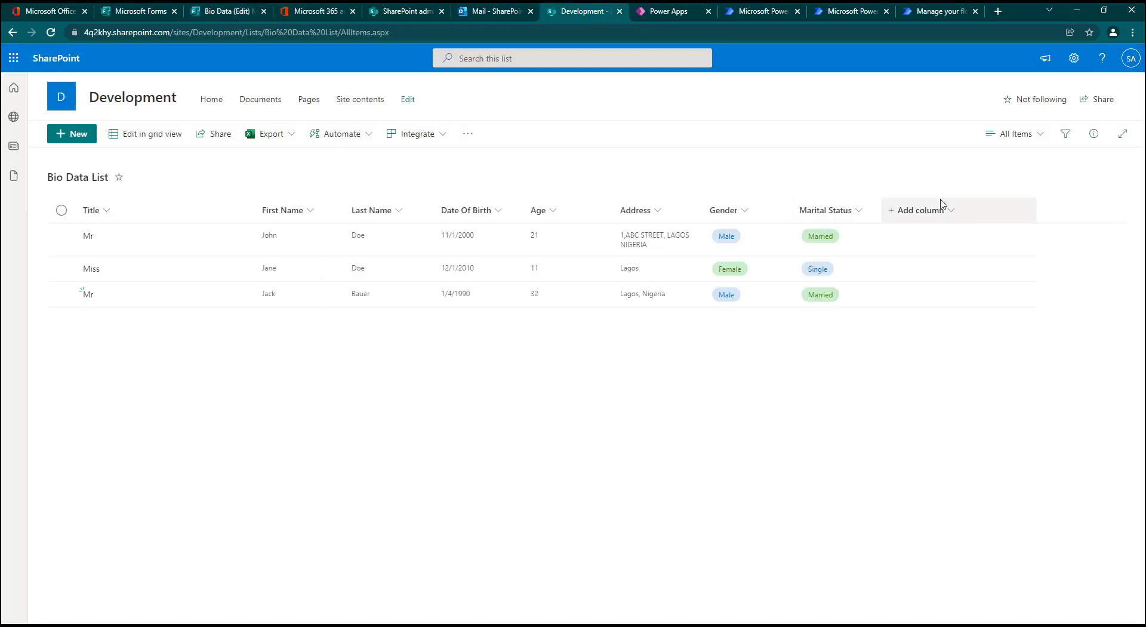
click(925, 214)
click(923, 235)
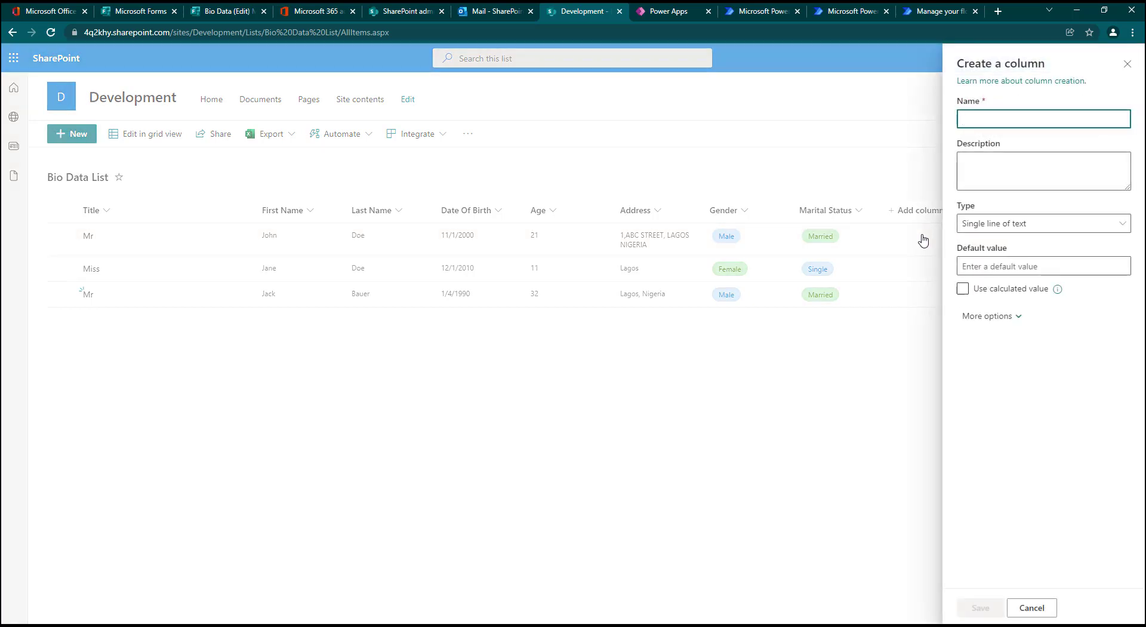
text(Email)
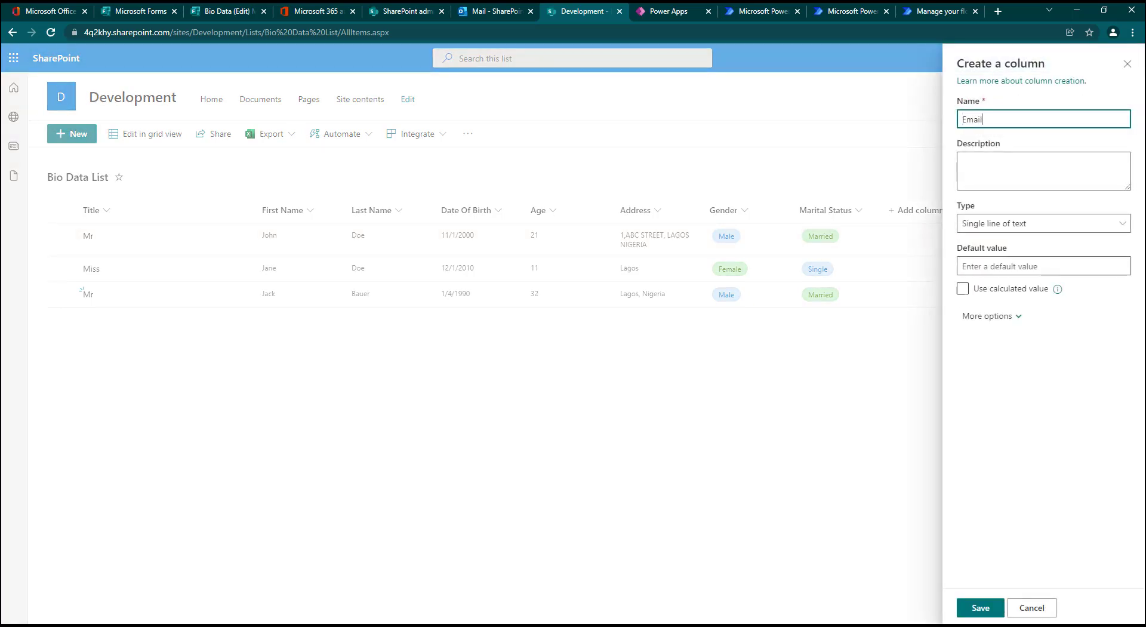
click(974, 608)
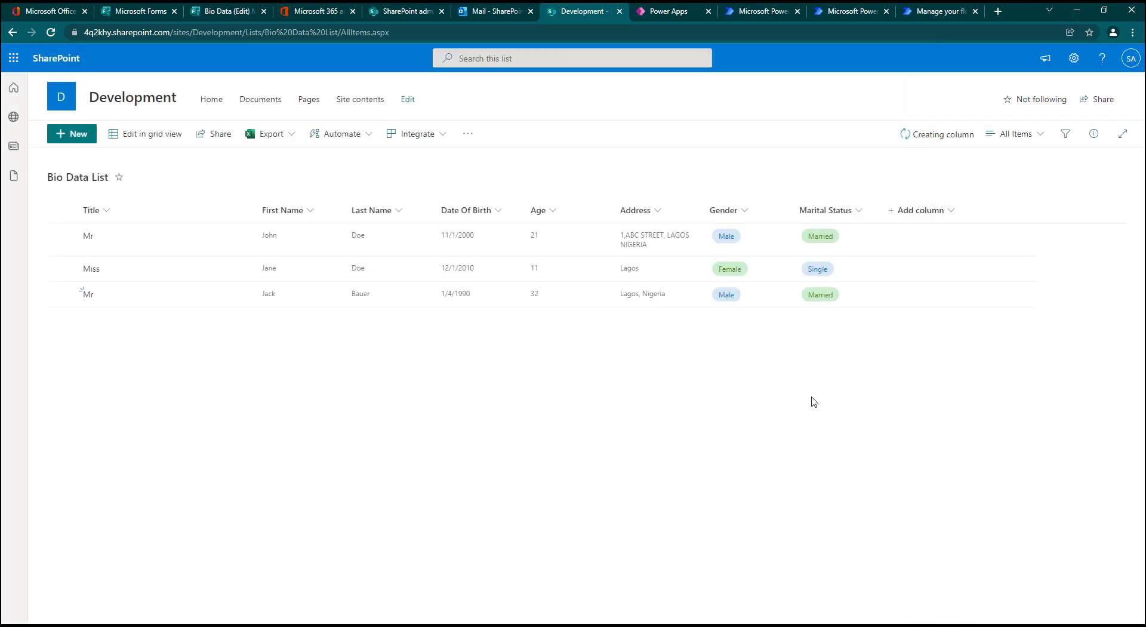
Step: Switch back to the Bio Data form and add a required text question named Email after Marital Status
click(226, 11)
scroll(334, 340, down, 10)
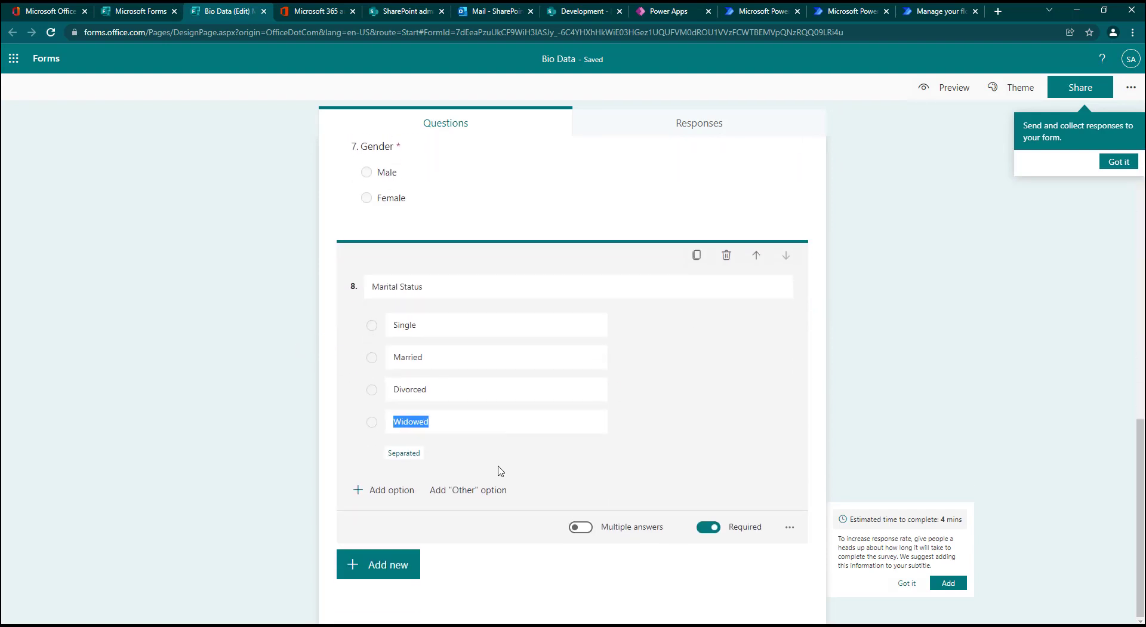
click(364, 566)
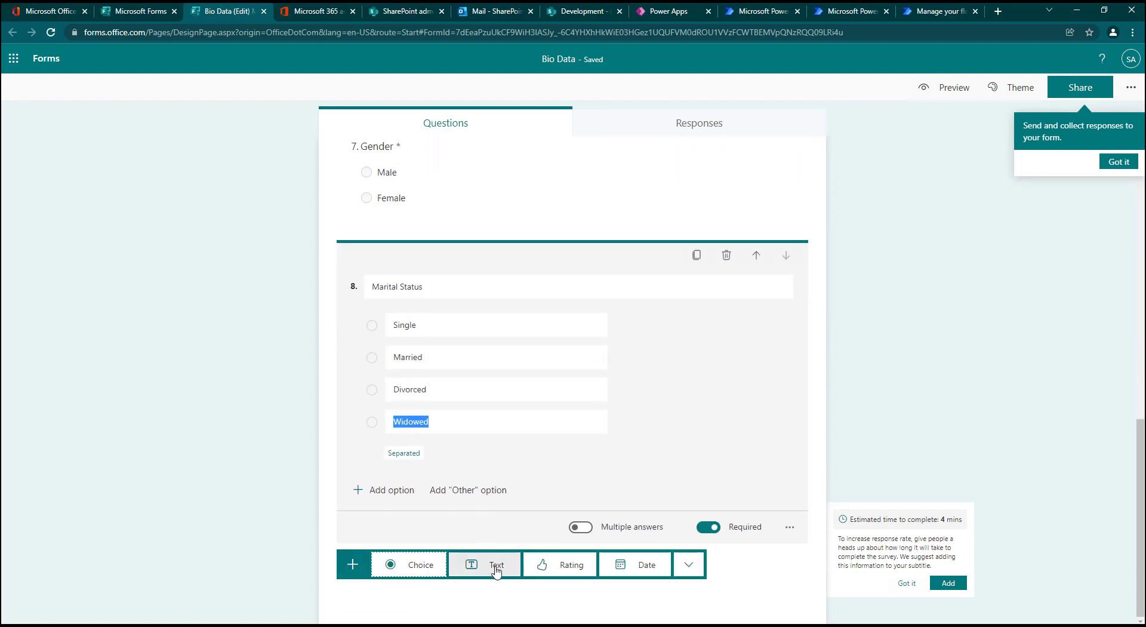
click(508, 560)
text(Em)
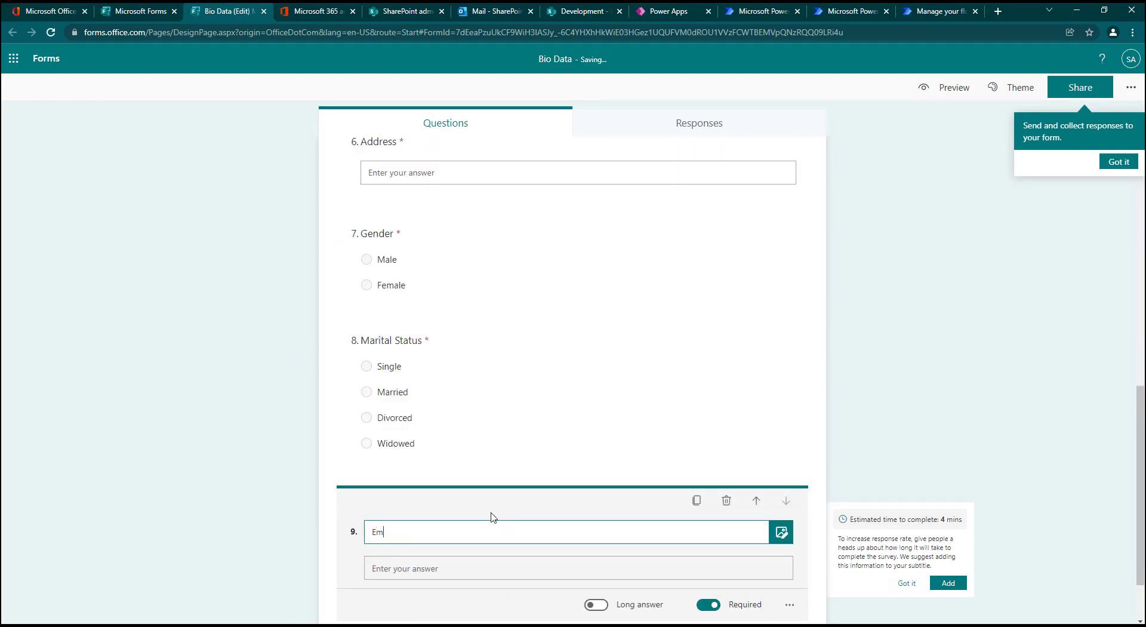
text(ail)
click(1039, 374)
click(488, 512)
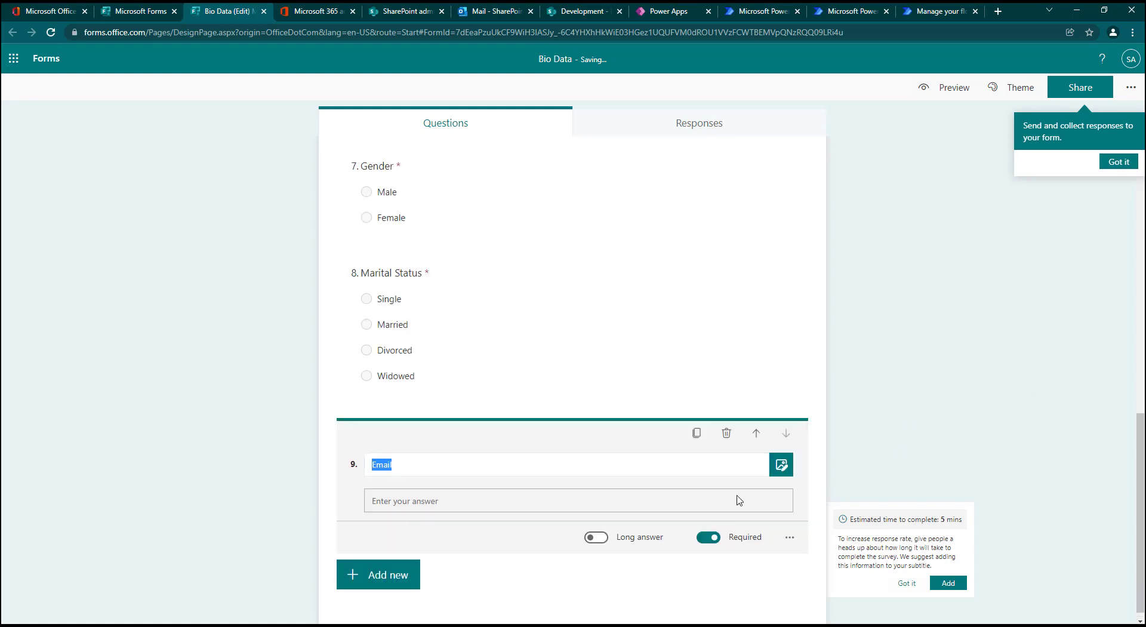
Step: Move the Email question up to fourth place, directly after Last Name, and look over the form's question order
click(756, 434)
click(756, 434)
click(756, 433)
click(756, 434)
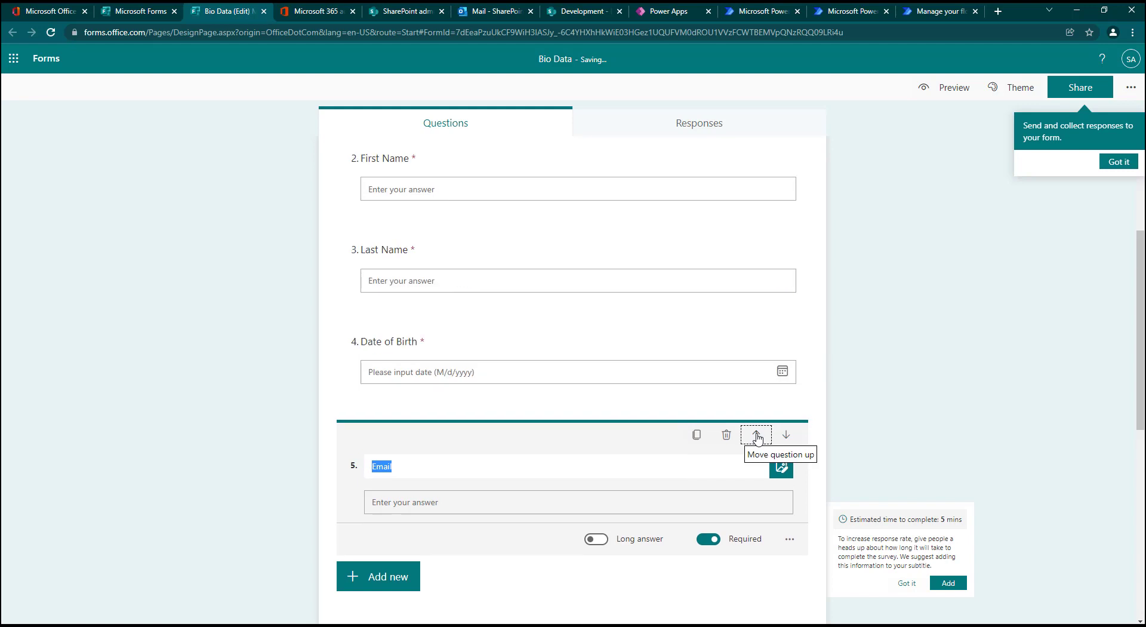
click(756, 433)
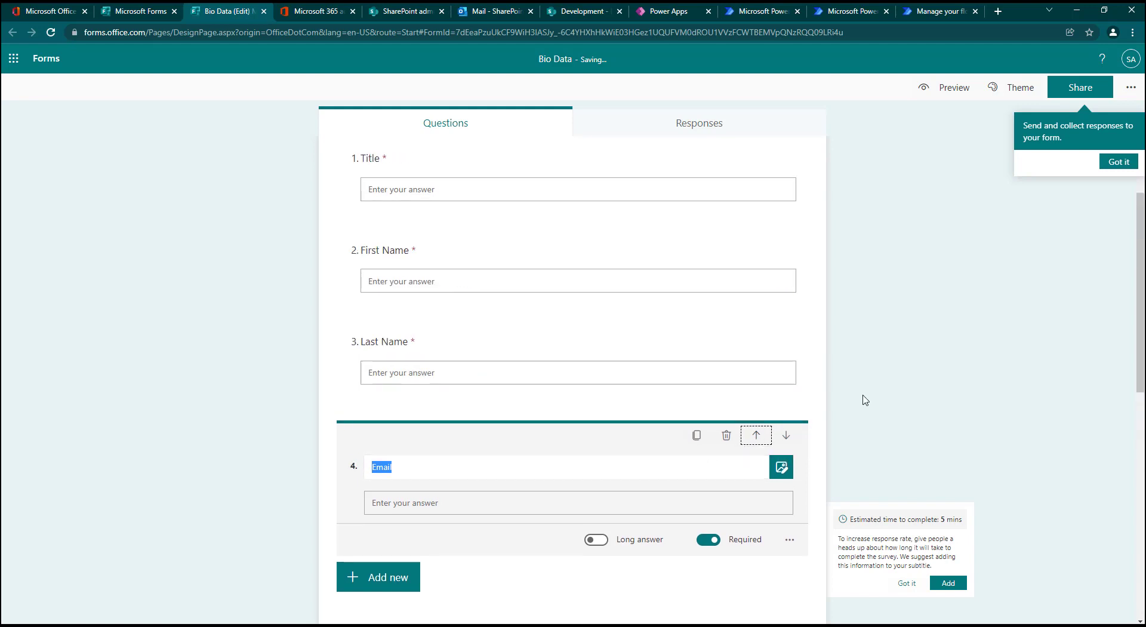
click(860, 430)
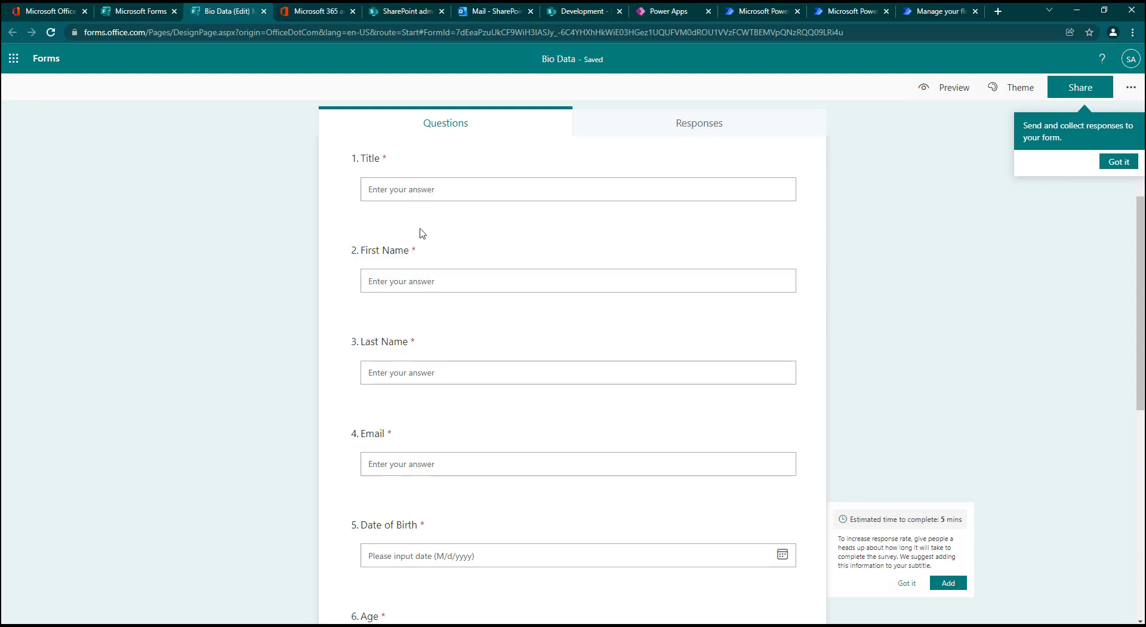
scroll(421, 264, down, 1)
scroll(567, 448, down, 7)
scroll(644, 465, up, 10)
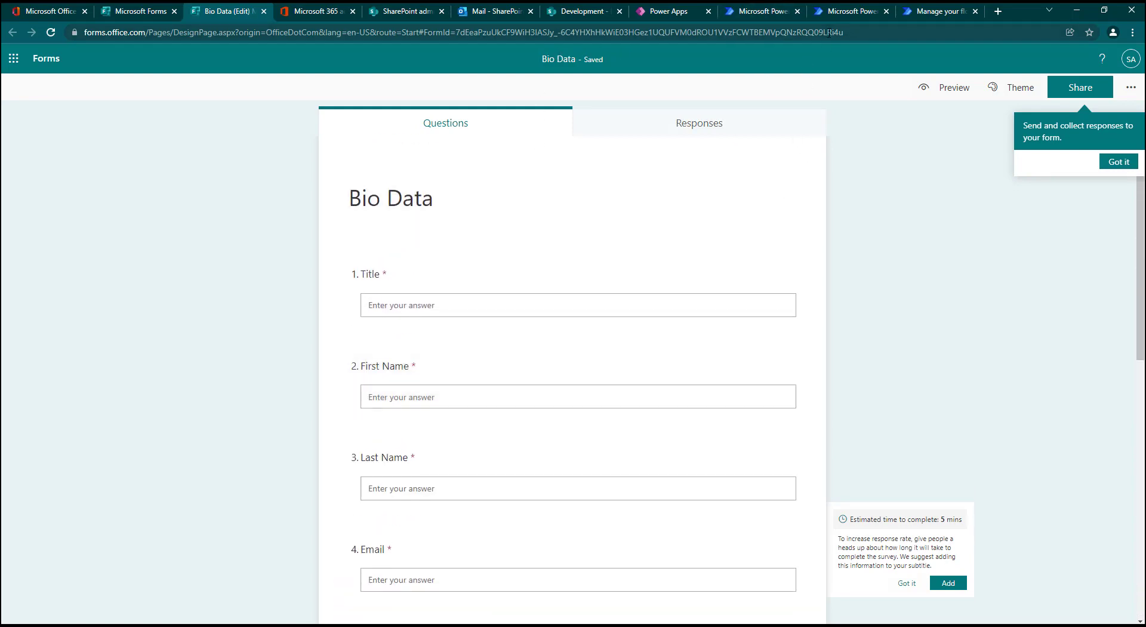
Step: Switch to Power Automate and create an automated cloud flow with the Microsoft Forms trigger When a new response is submitted
click(943, 16)
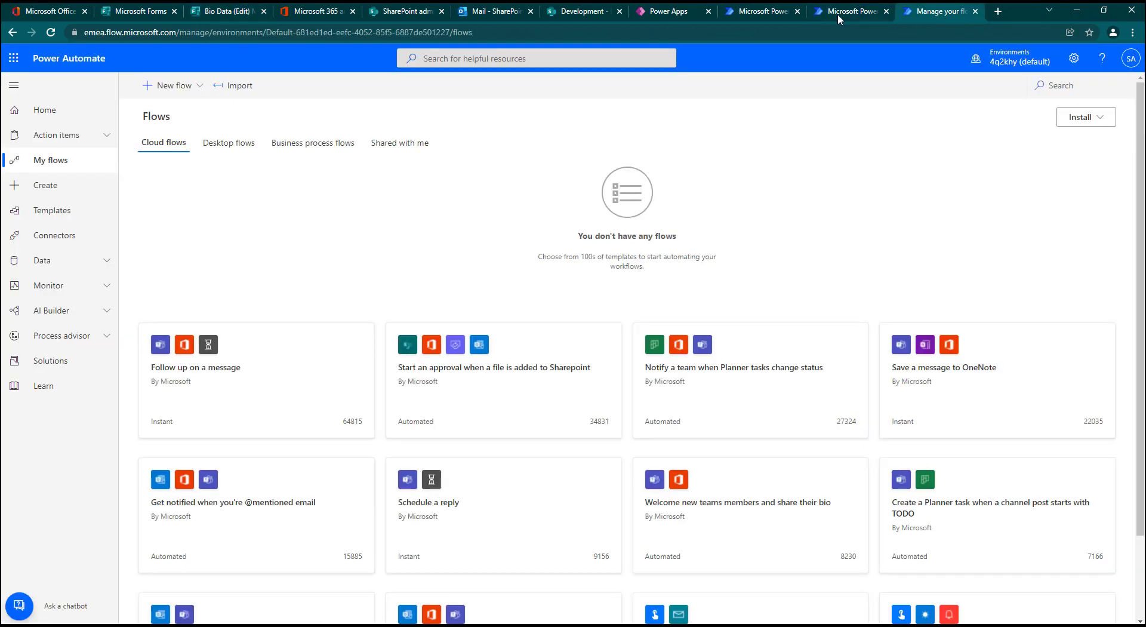
click(187, 89)
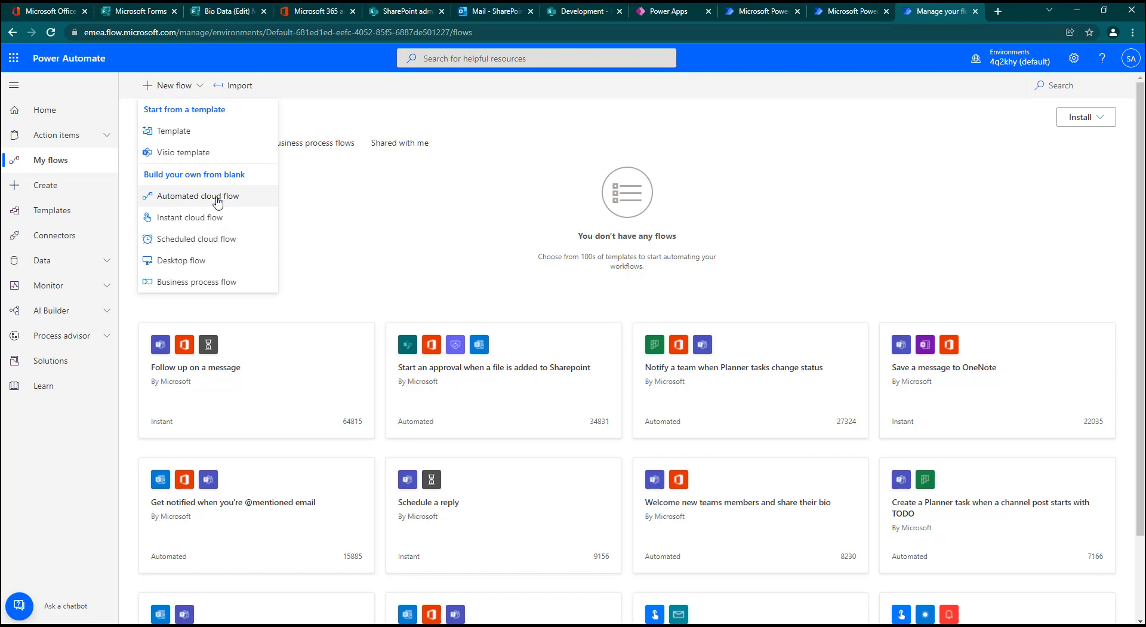
click(217, 202)
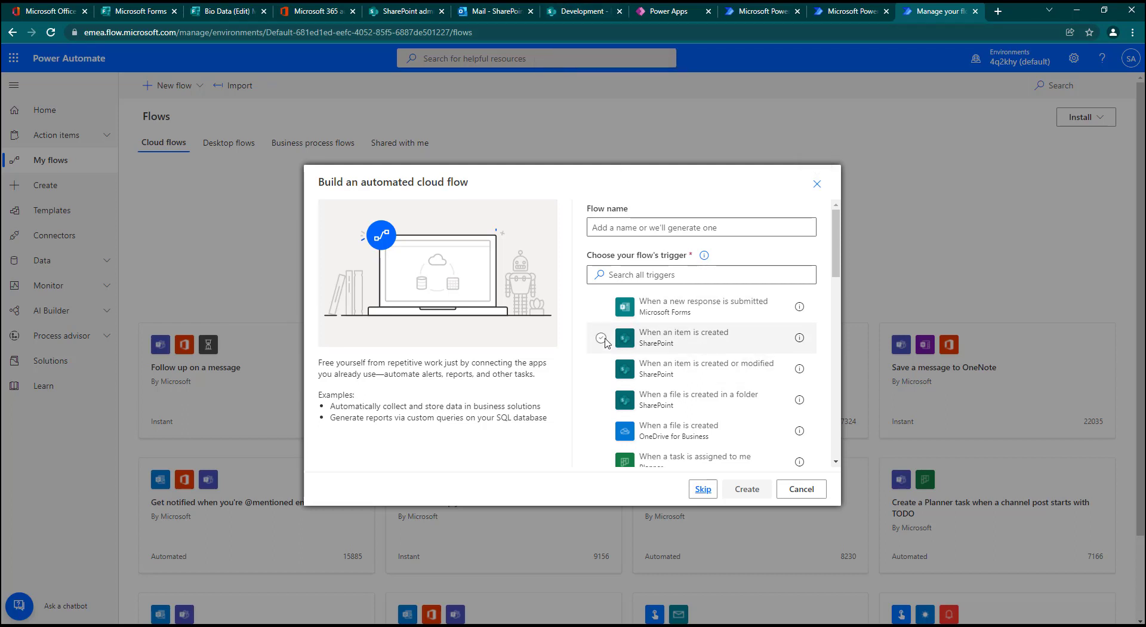
click(602, 307)
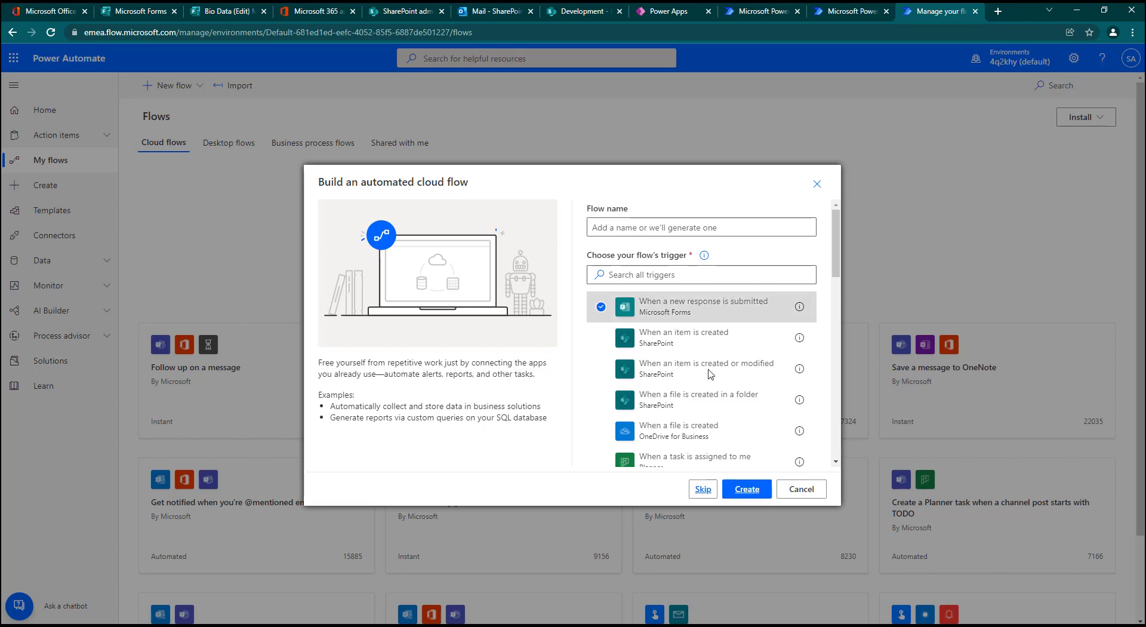
click(747, 489)
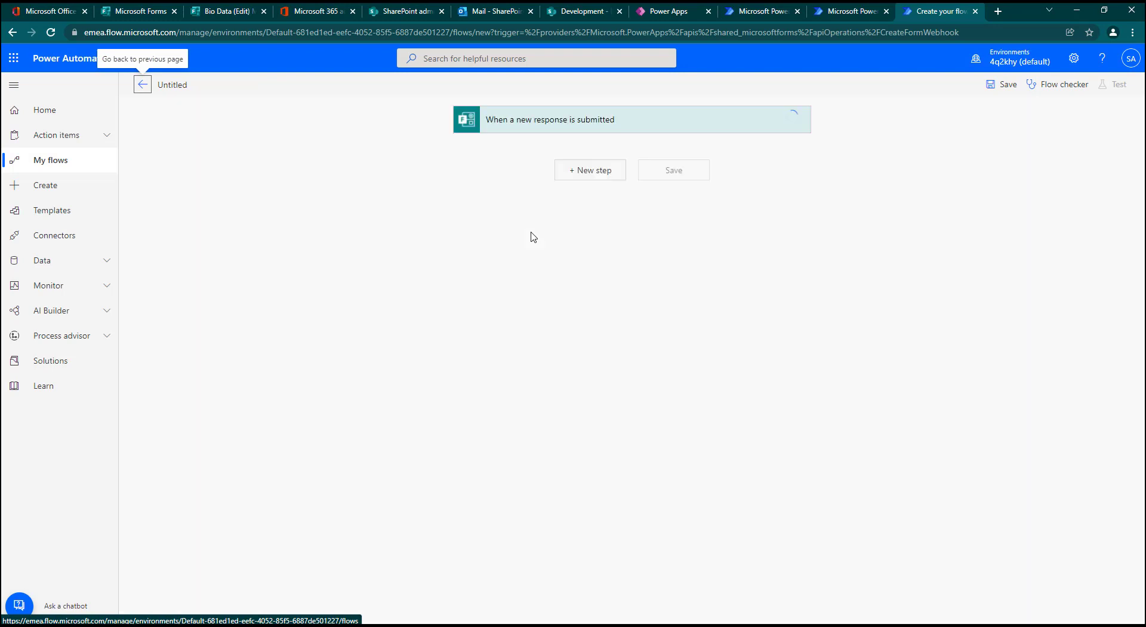
Step: Set the trigger's Form Id to Bio Data and dismiss the help callout
click(615, 129)
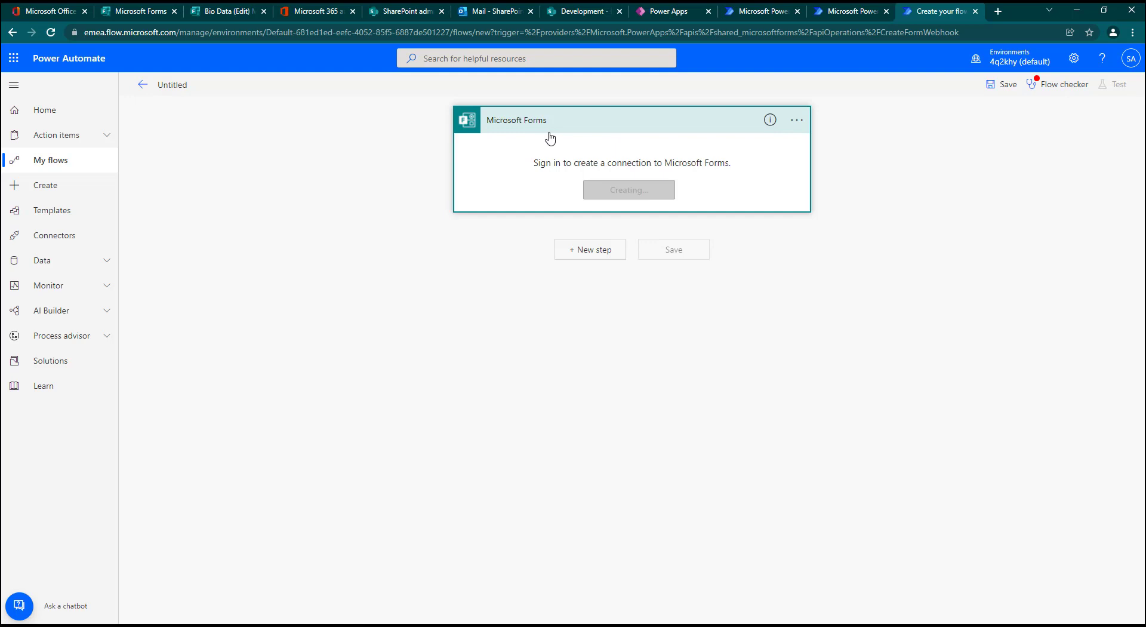
click(782, 148)
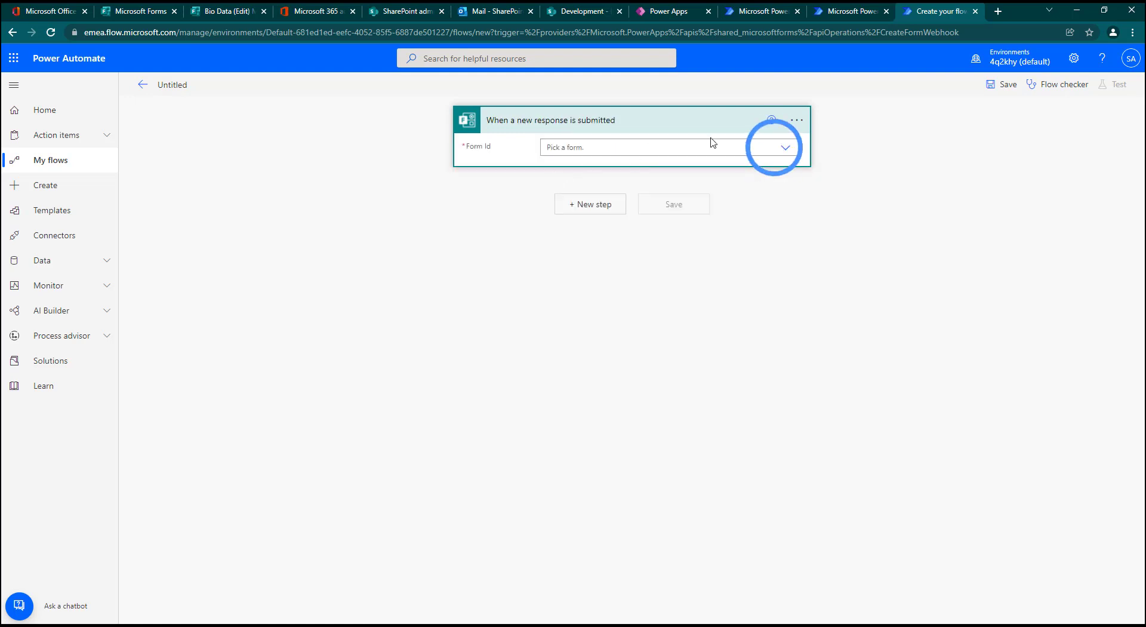
click(785, 148)
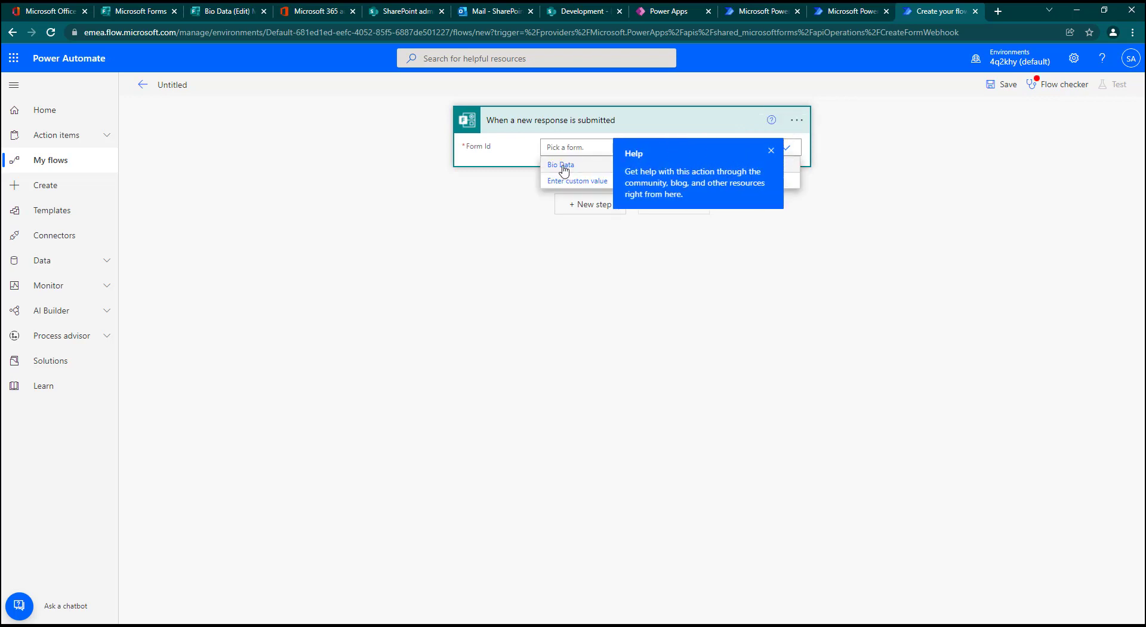
click(564, 171)
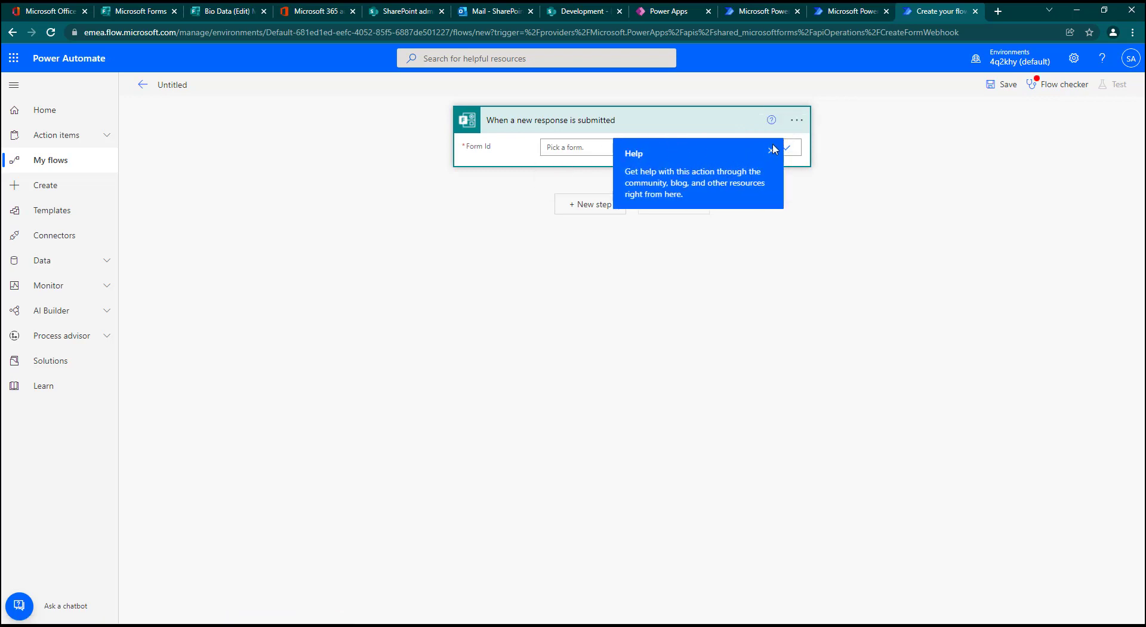
click(790, 153)
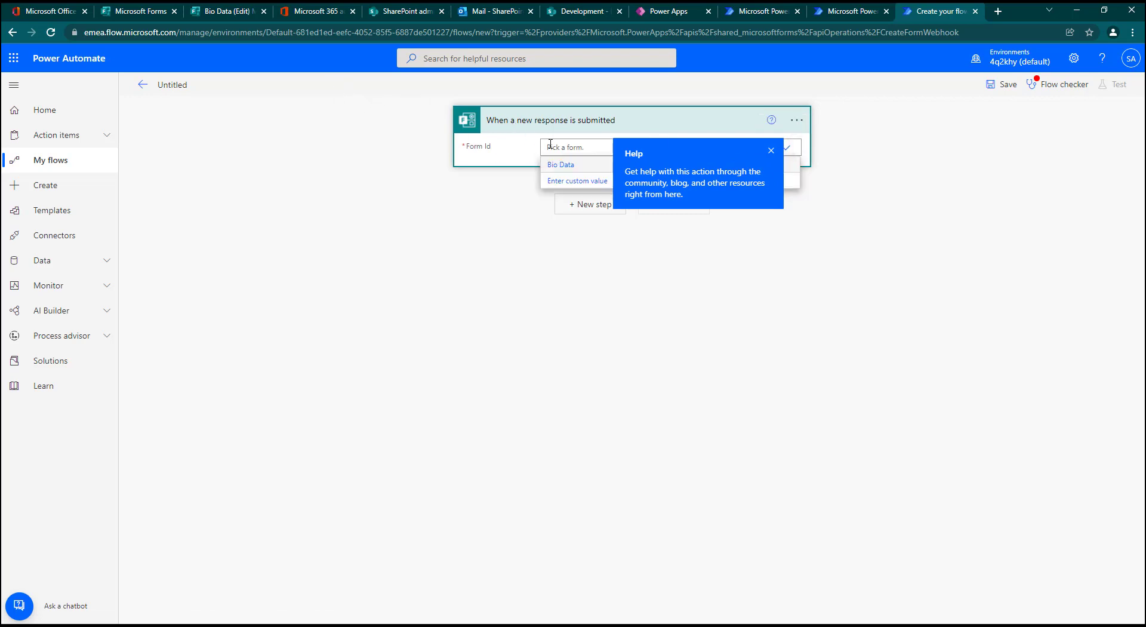
click(587, 168)
click(770, 151)
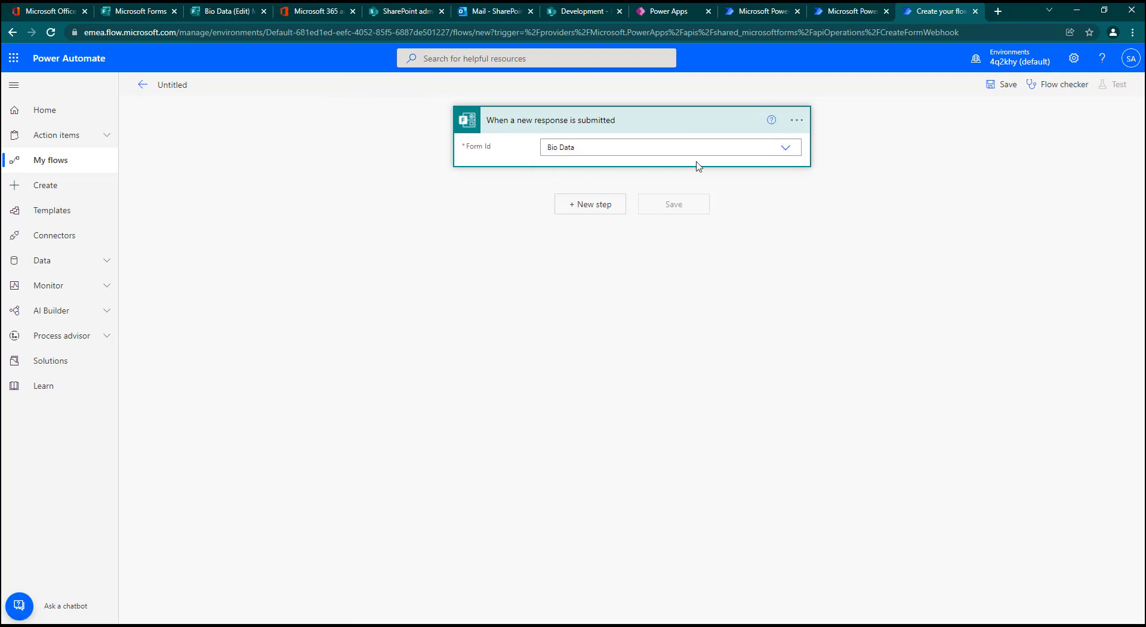
Step: Add the Microsoft Forms action Get response details as the step after the trigger
click(584, 208)
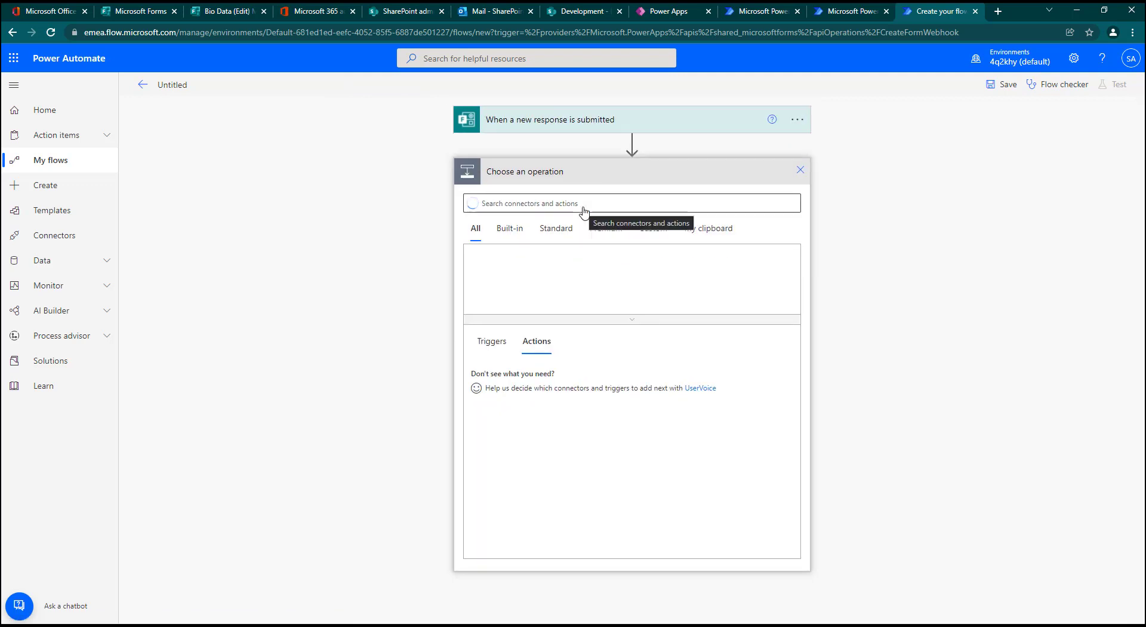
text(get)
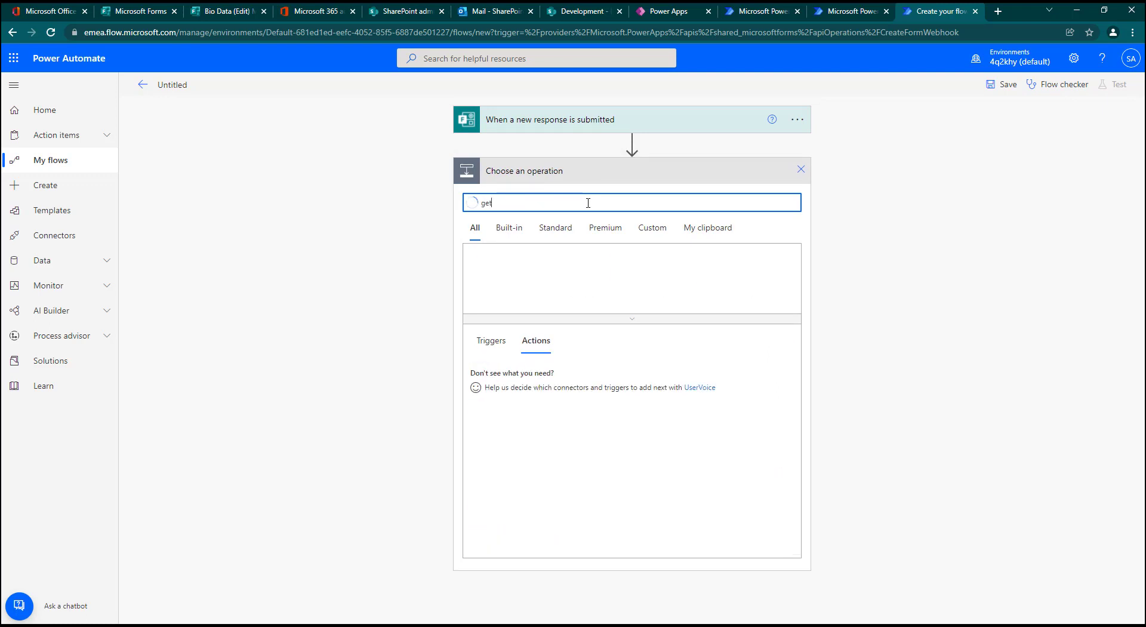
text( resp)
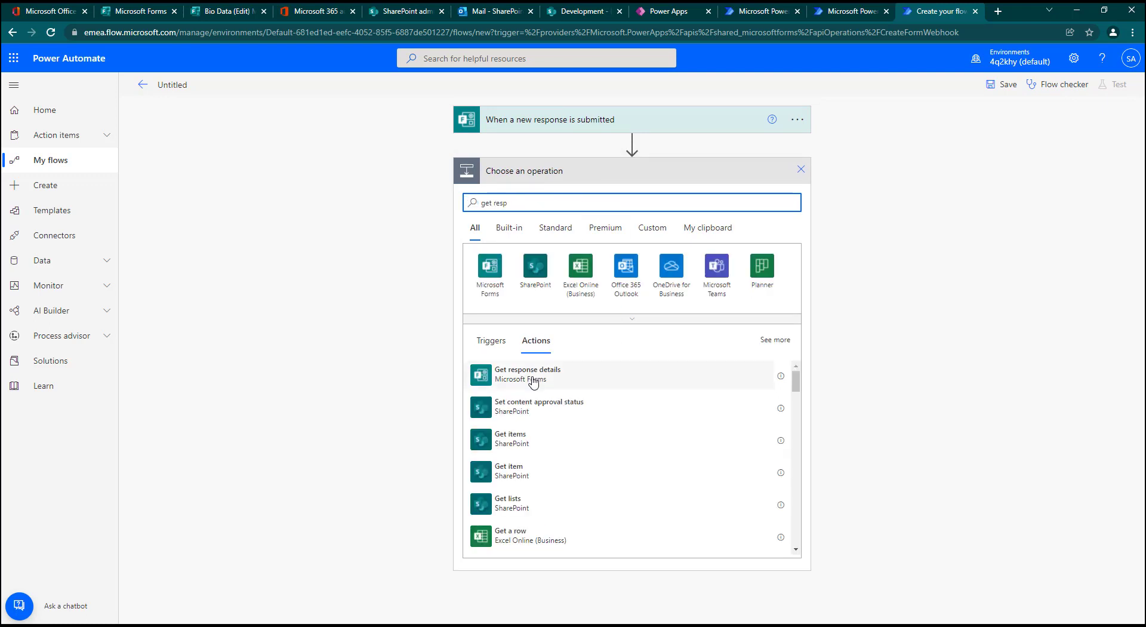
click(532, 382)
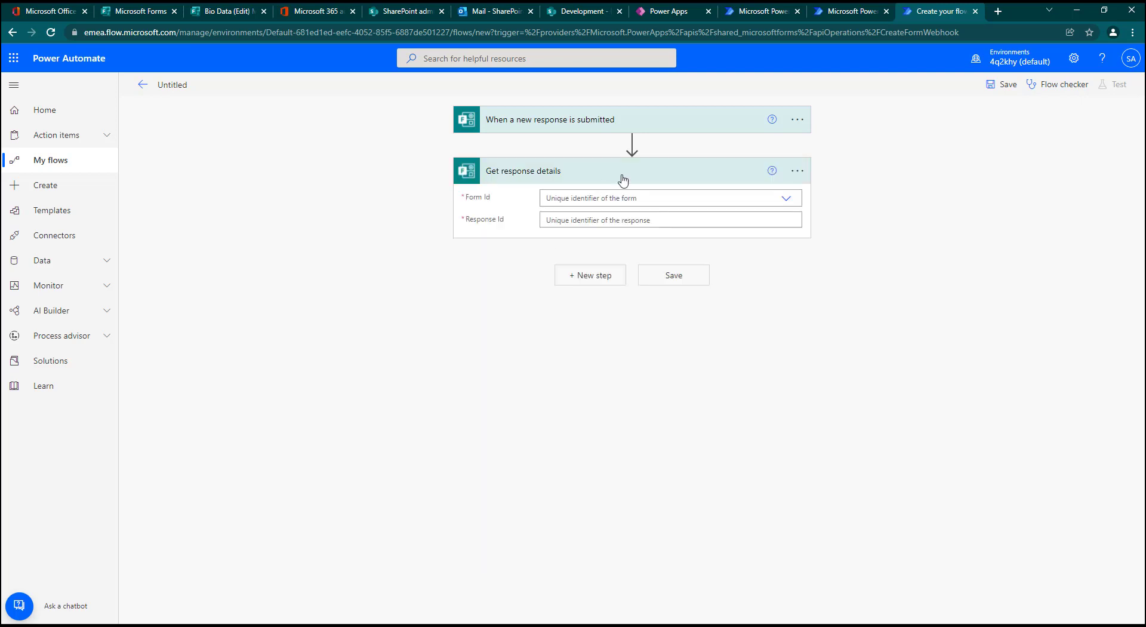
Step: Set Get response details to the Bio Data form with the trigger's Response Id, check the trigger's form, and collapse both cards
click(785, 198)
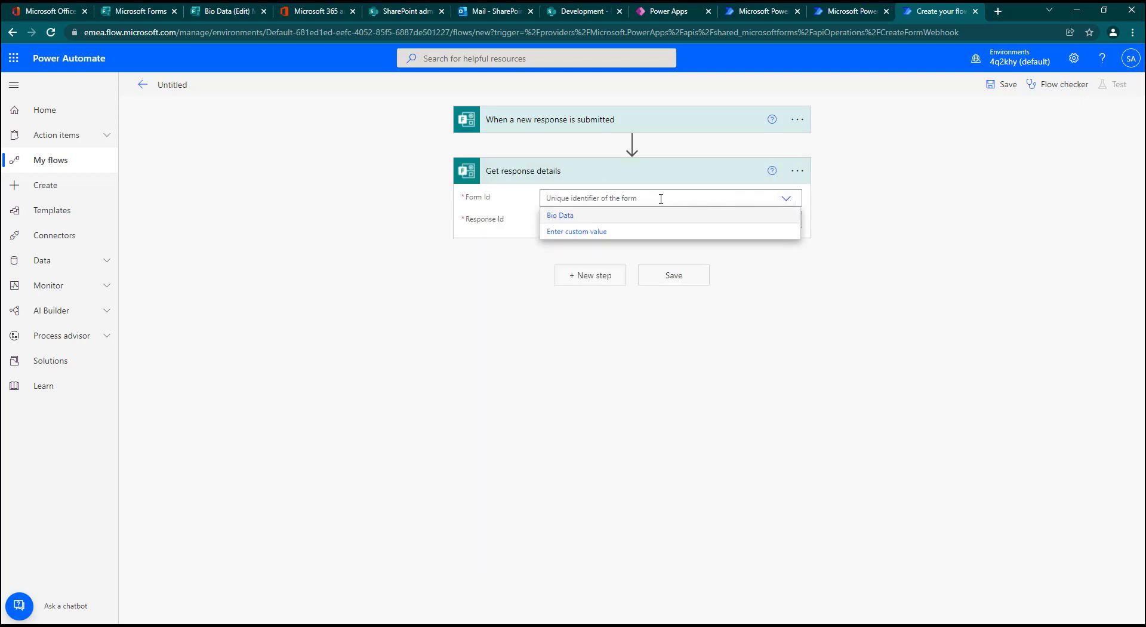
click(577, 217)
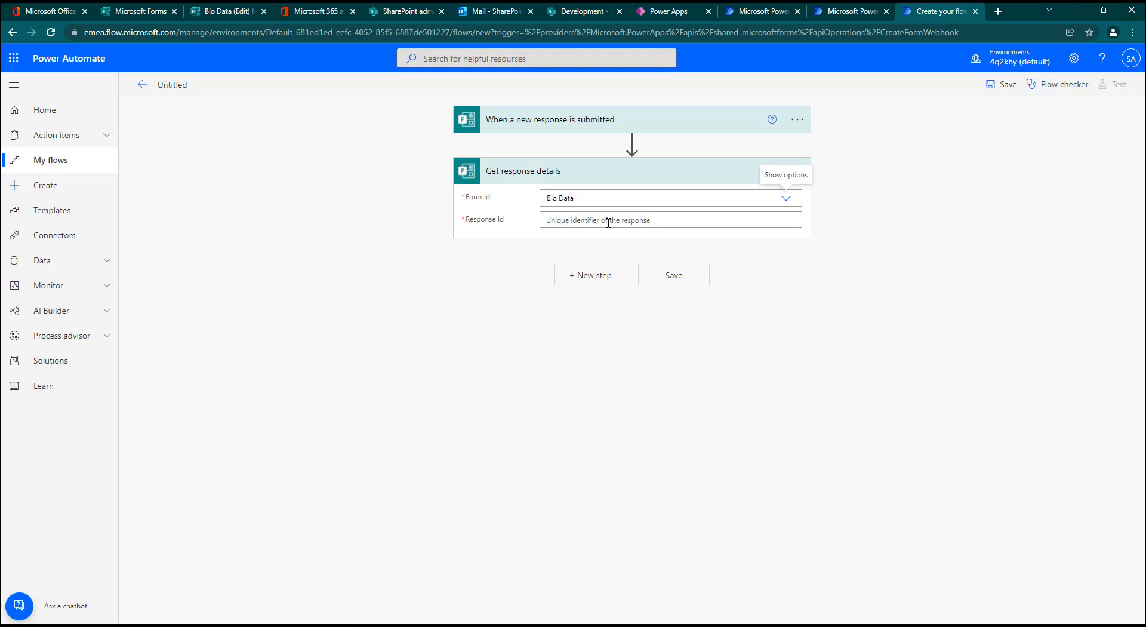
click(608, 222)
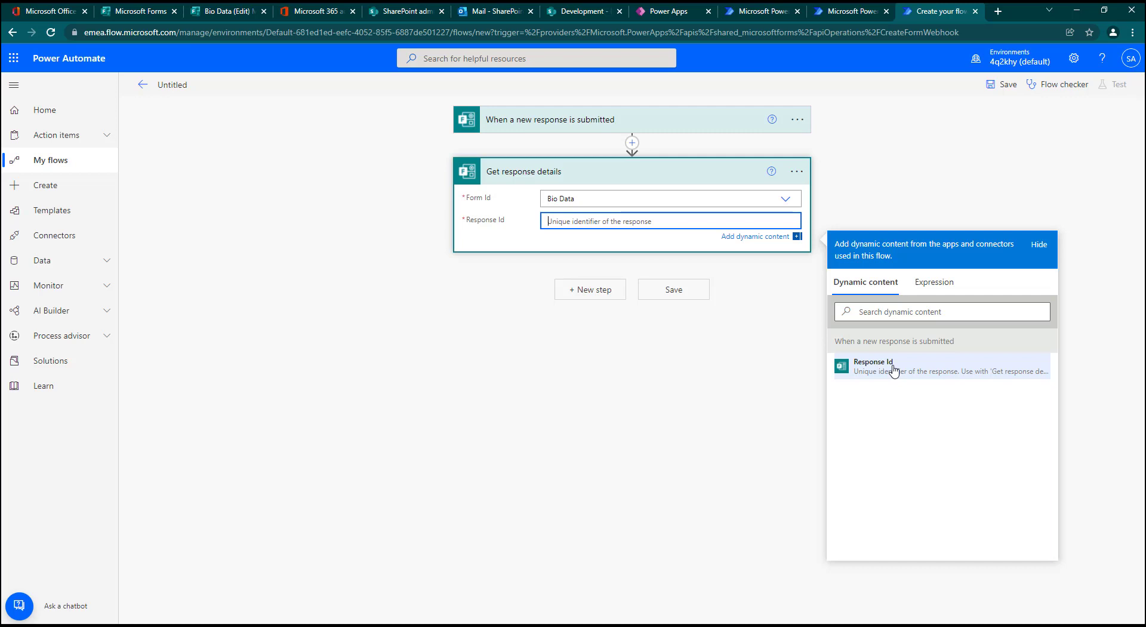
click(893, 370)
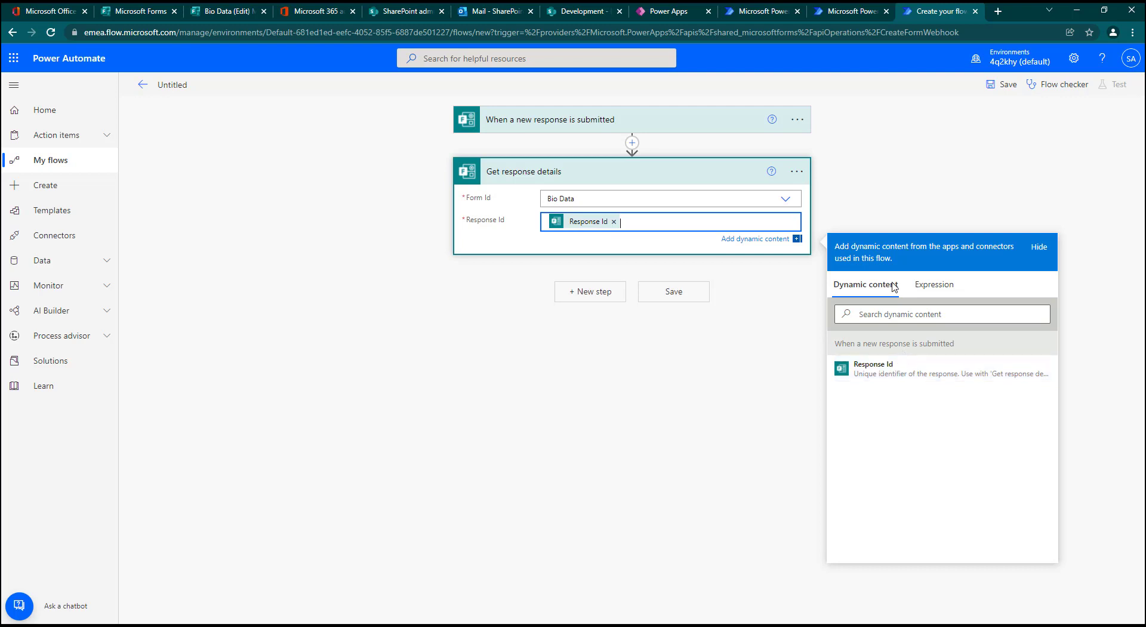
click(688, 121)
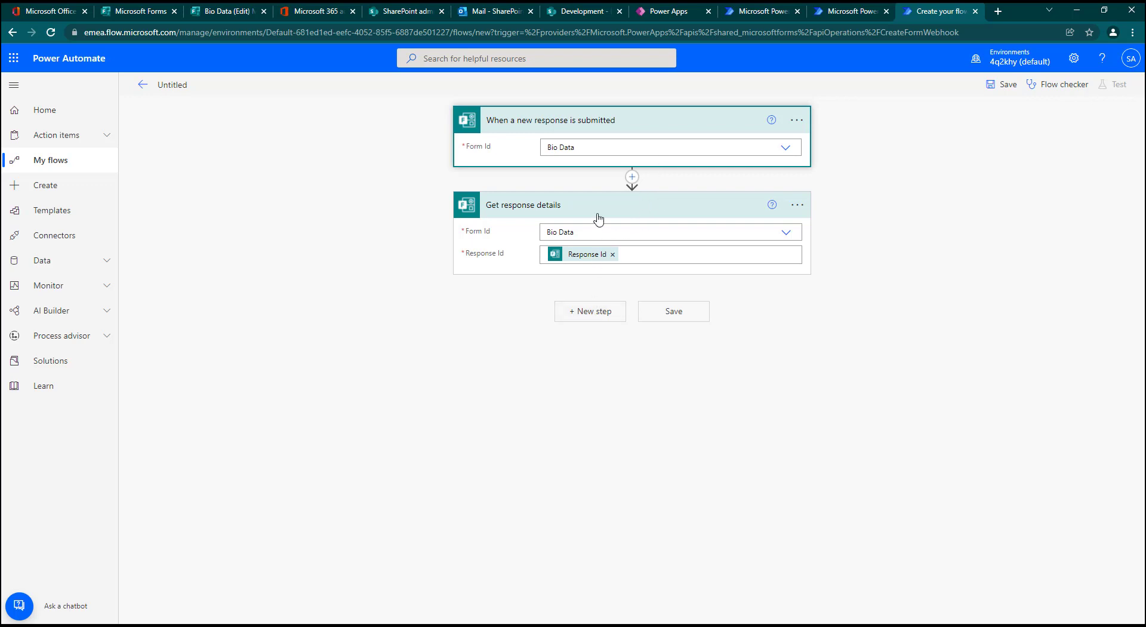
click(630, 121)
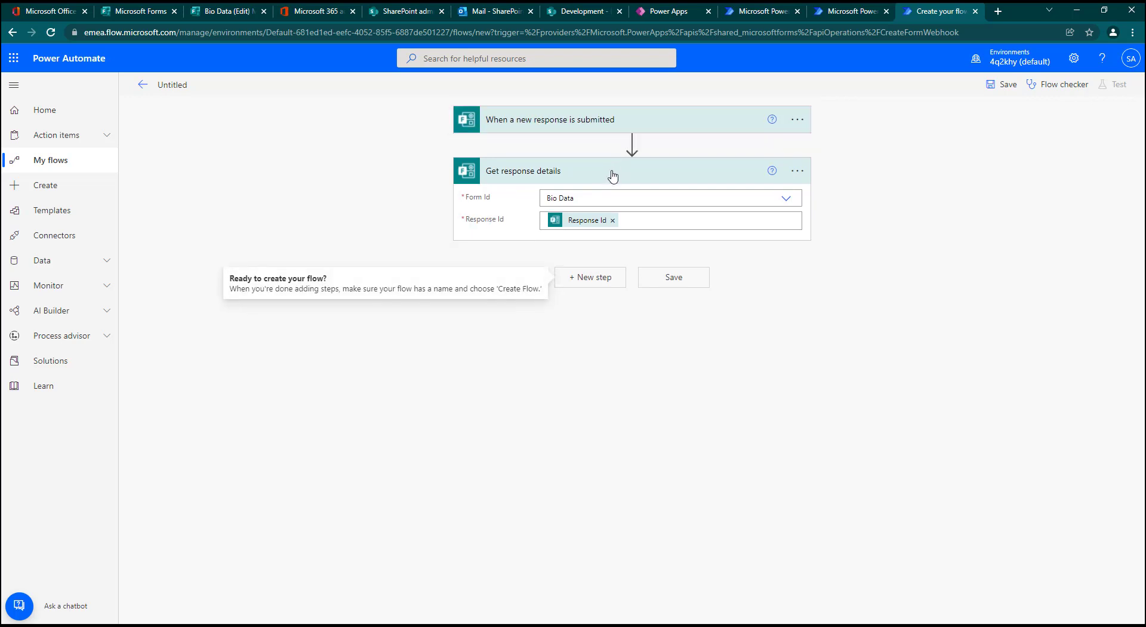
click(612, 173)
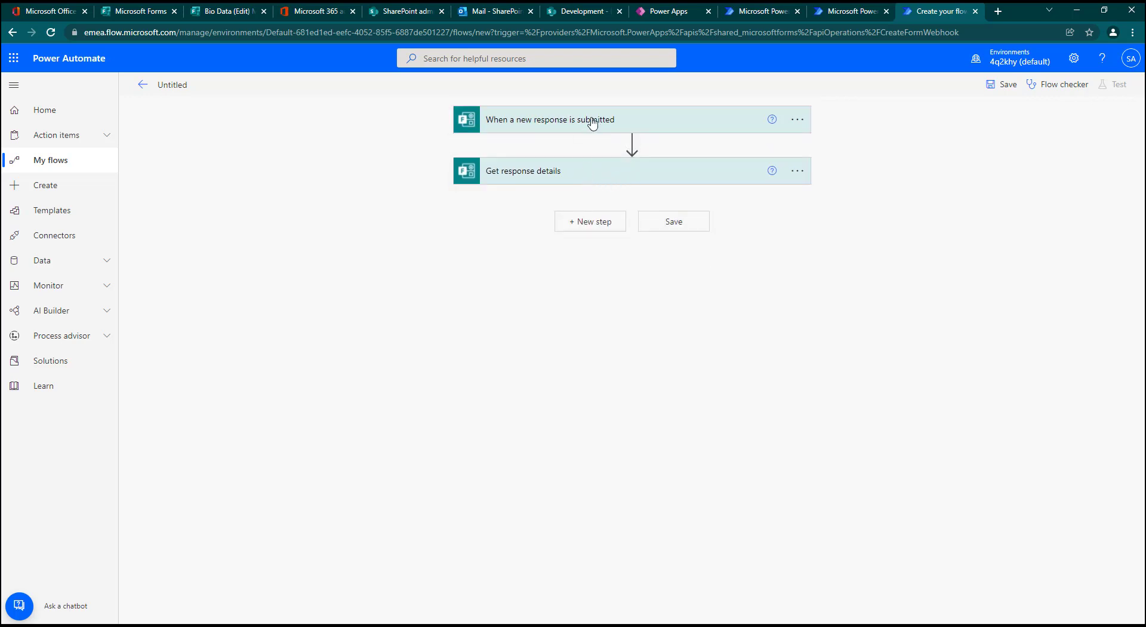
Step: Search for "create item" and add the SharePoint Create item action after Get response details
click(593, 223)
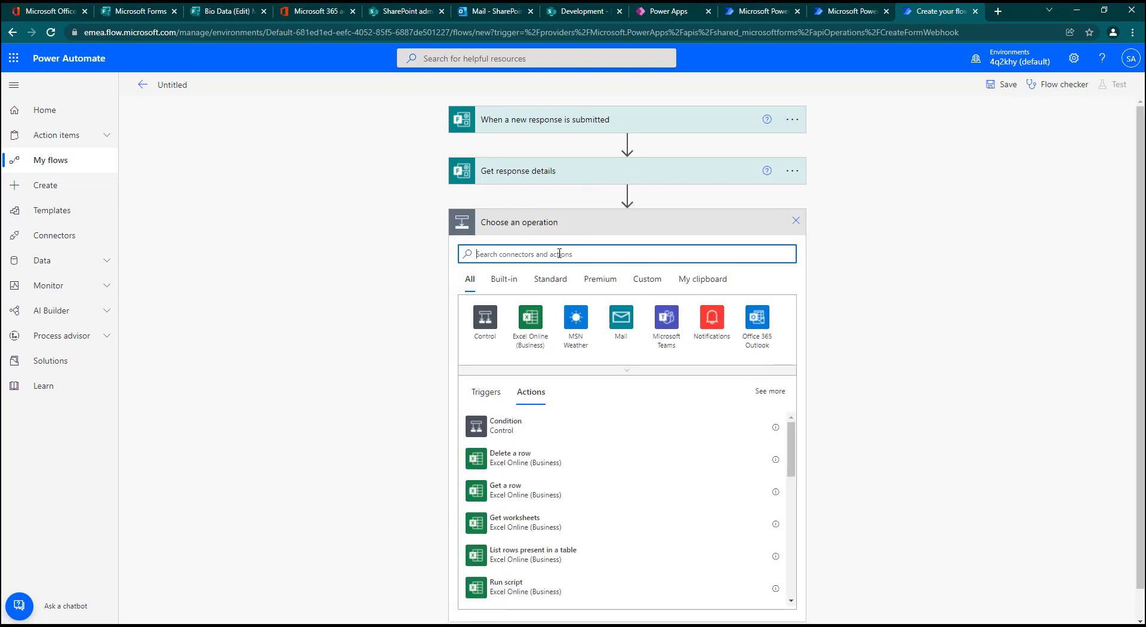
text(crea)
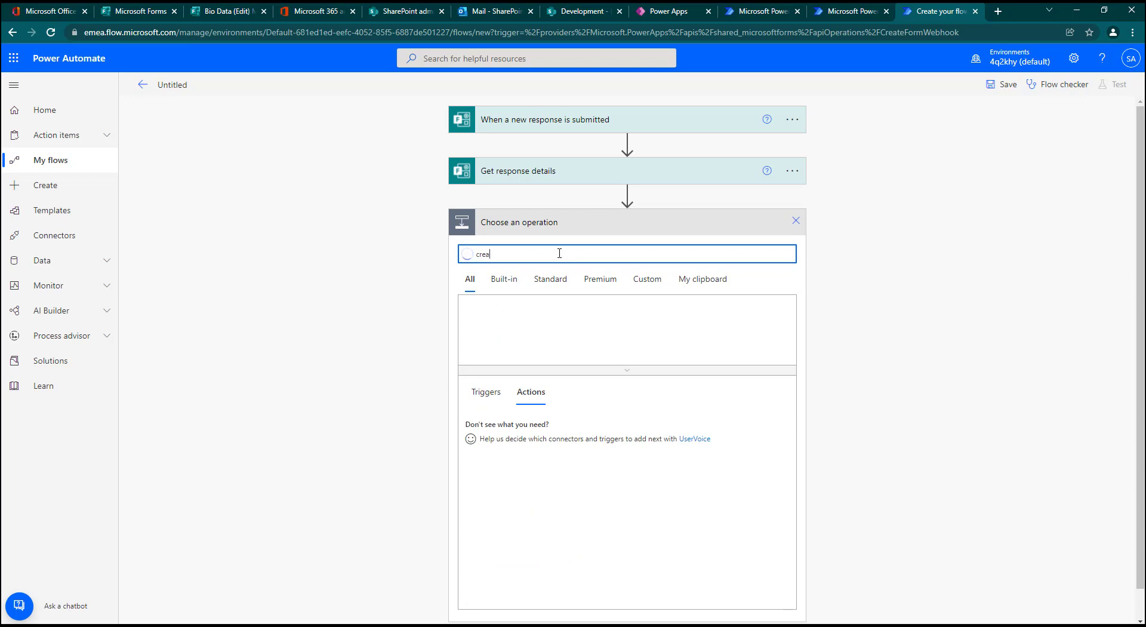
text(te item)
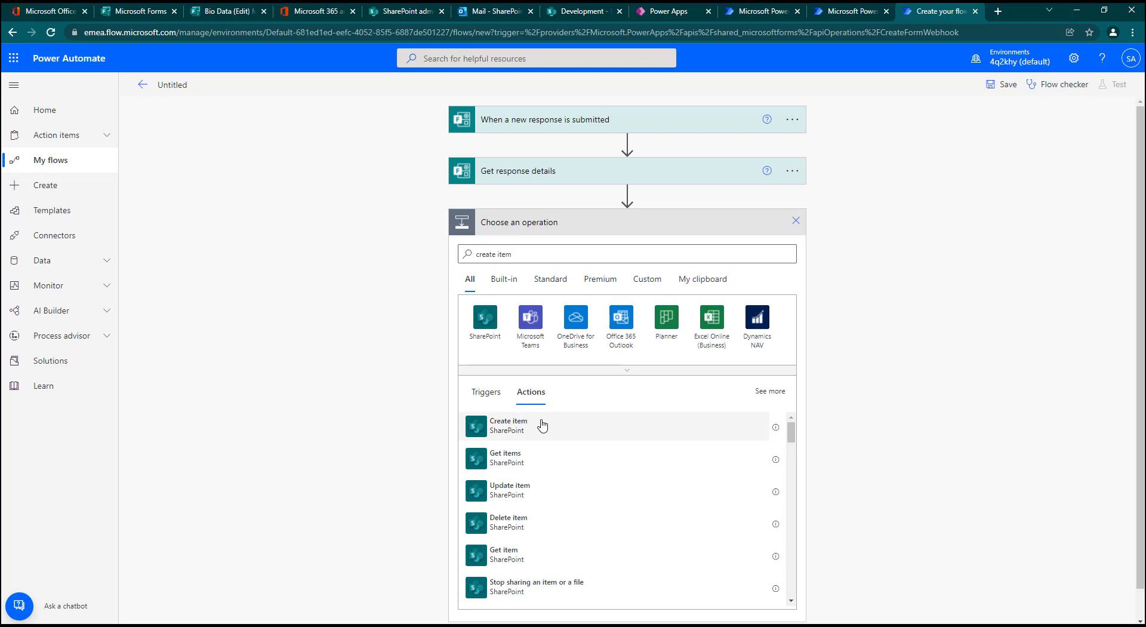
click(541, 424)
click(787, 250)
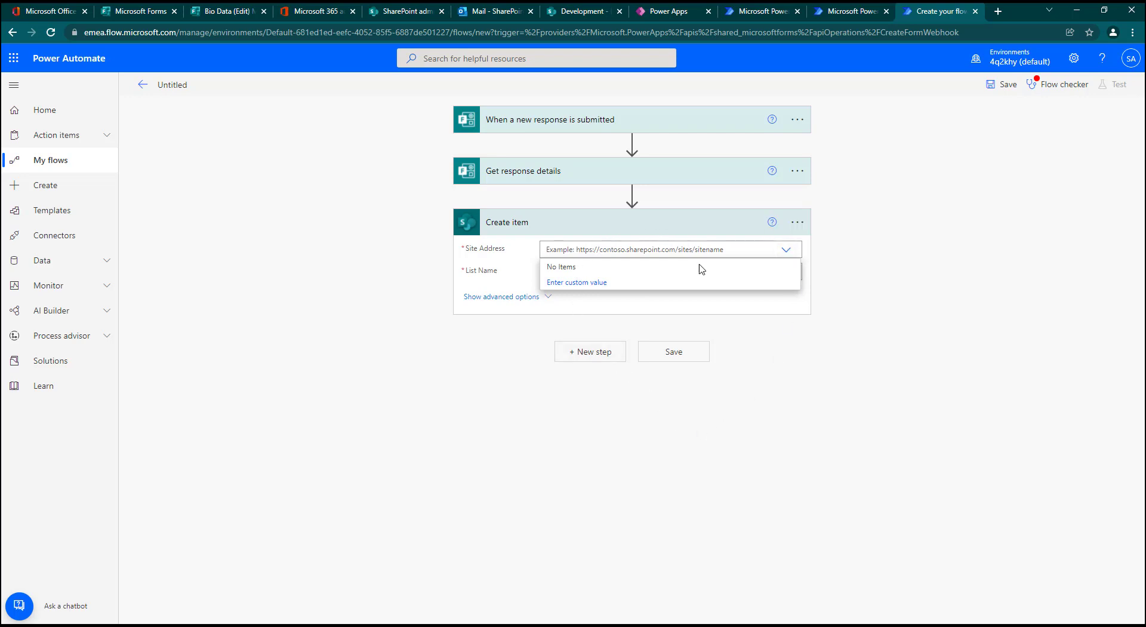
click(578, 15)
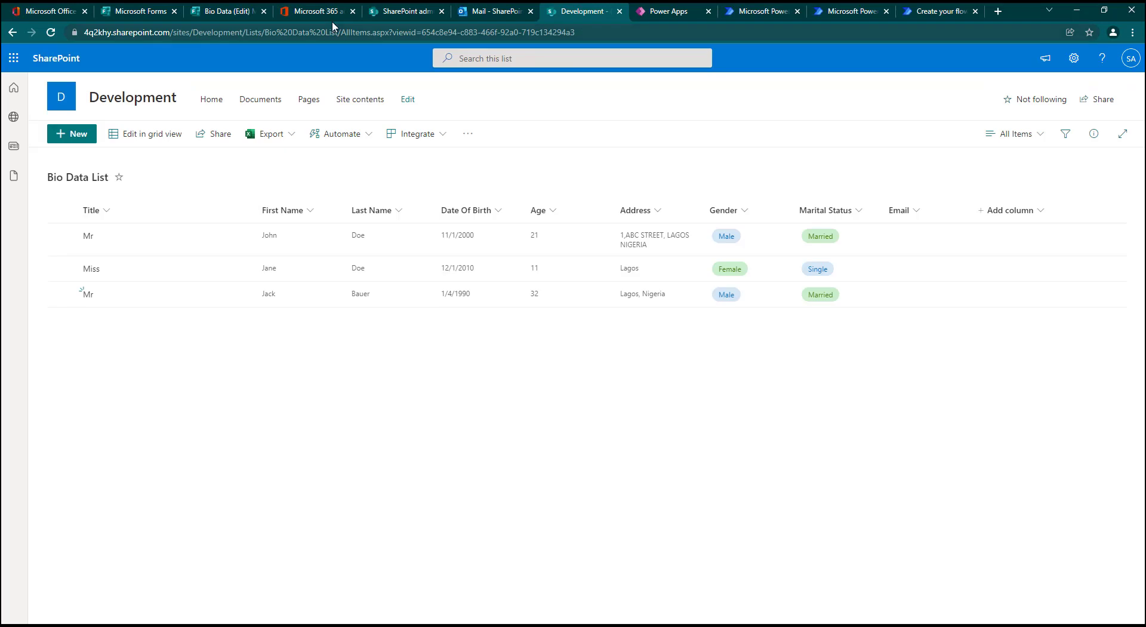
drag(238, 35, 7, 42)
key(ctrl+c)
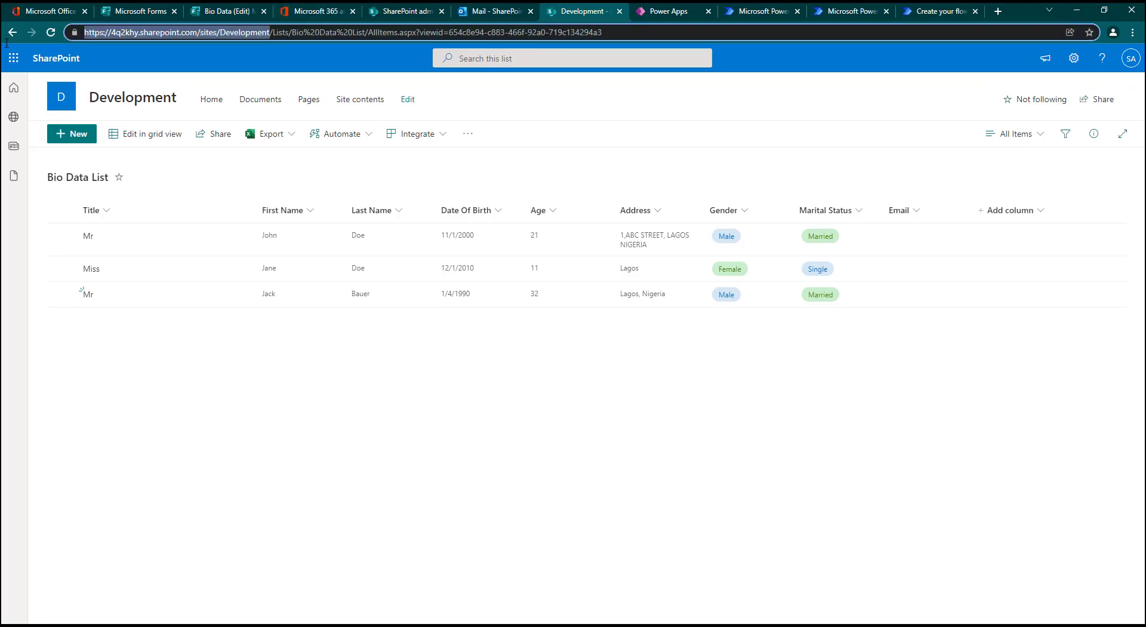
click(932, 15)
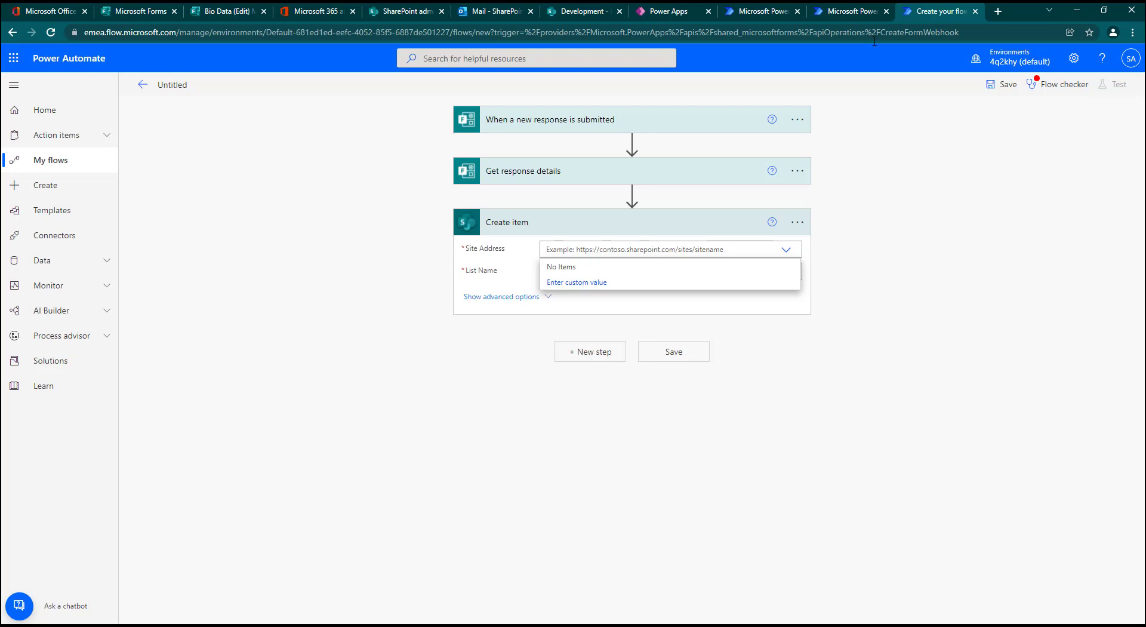
click(596, 284)
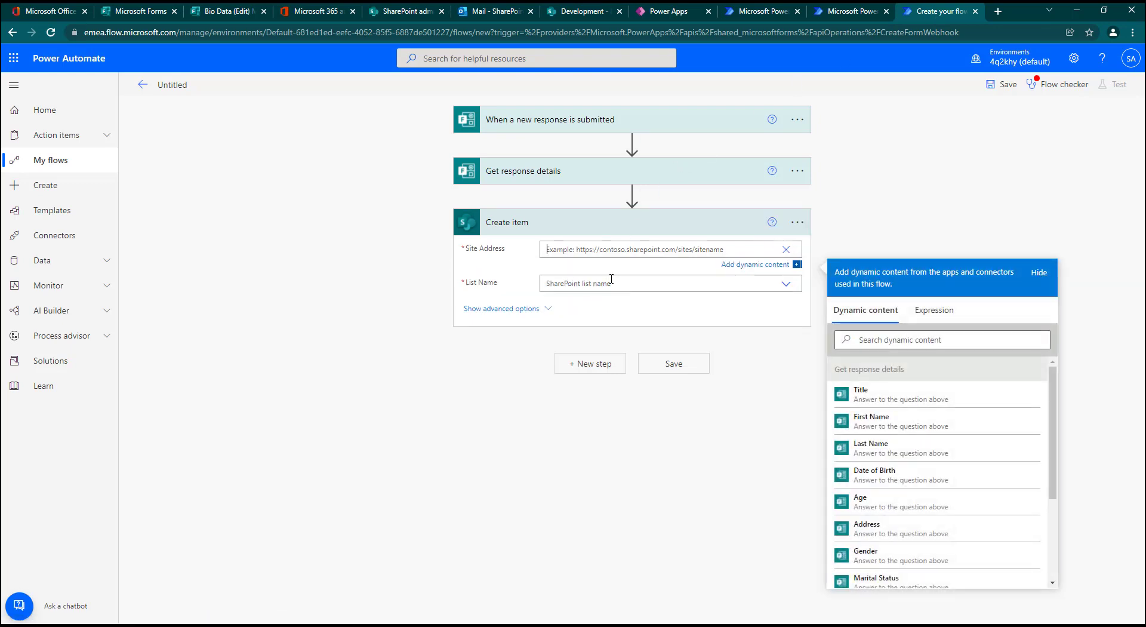
key(ctrl+v)
click(638, 285)
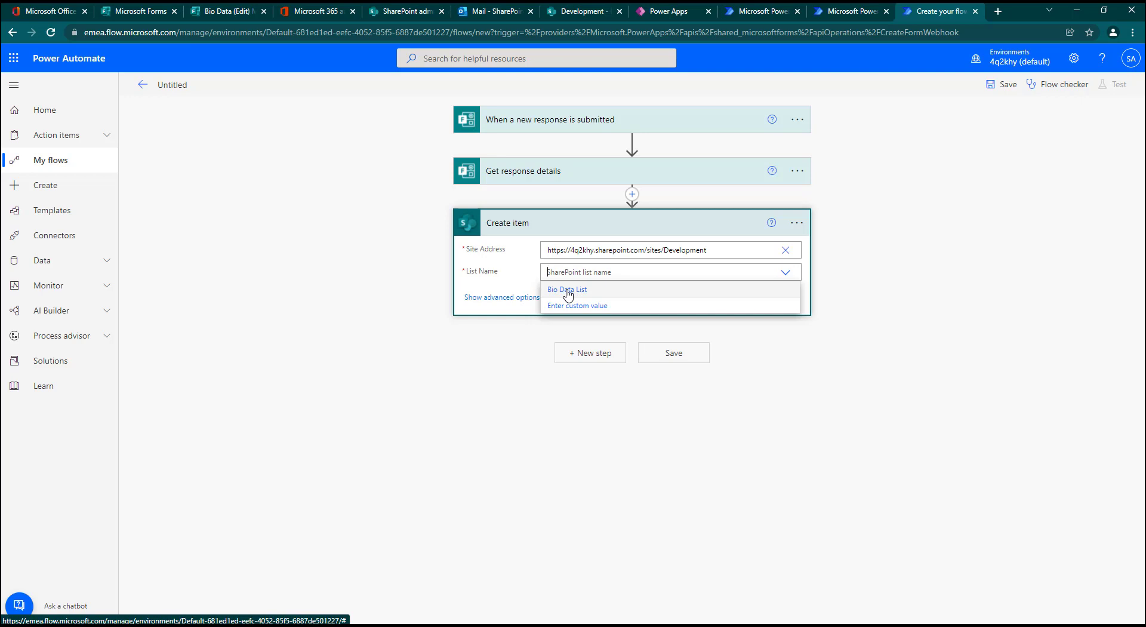
click(568, 291)
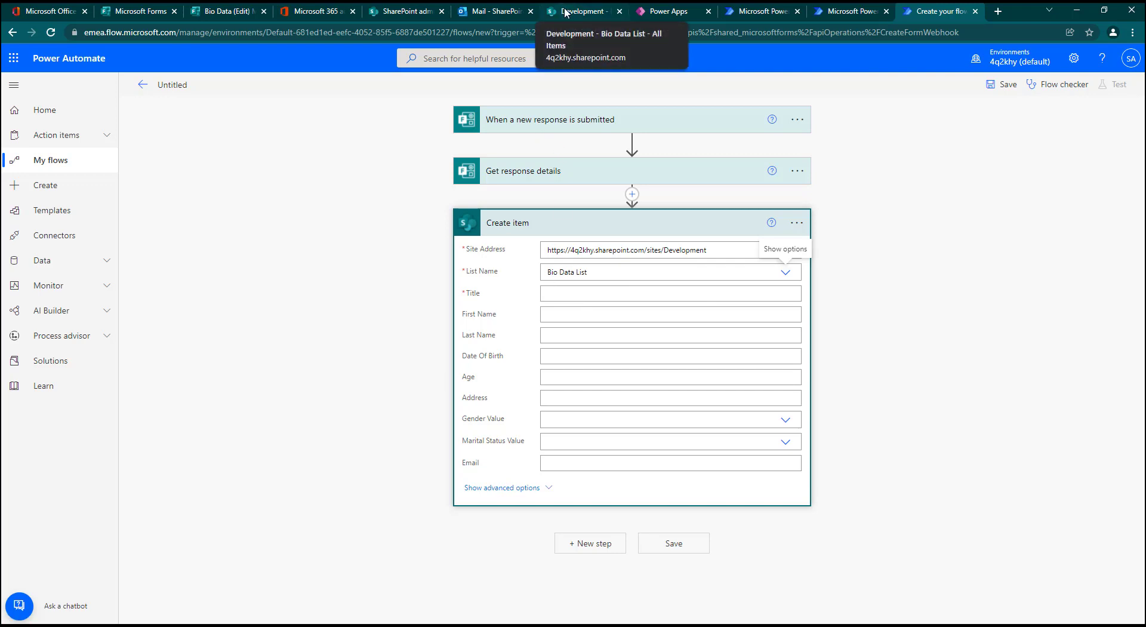
Step: Map the Title and First Name form answers from Get response details to the matching Create item fields
click(575, 295)
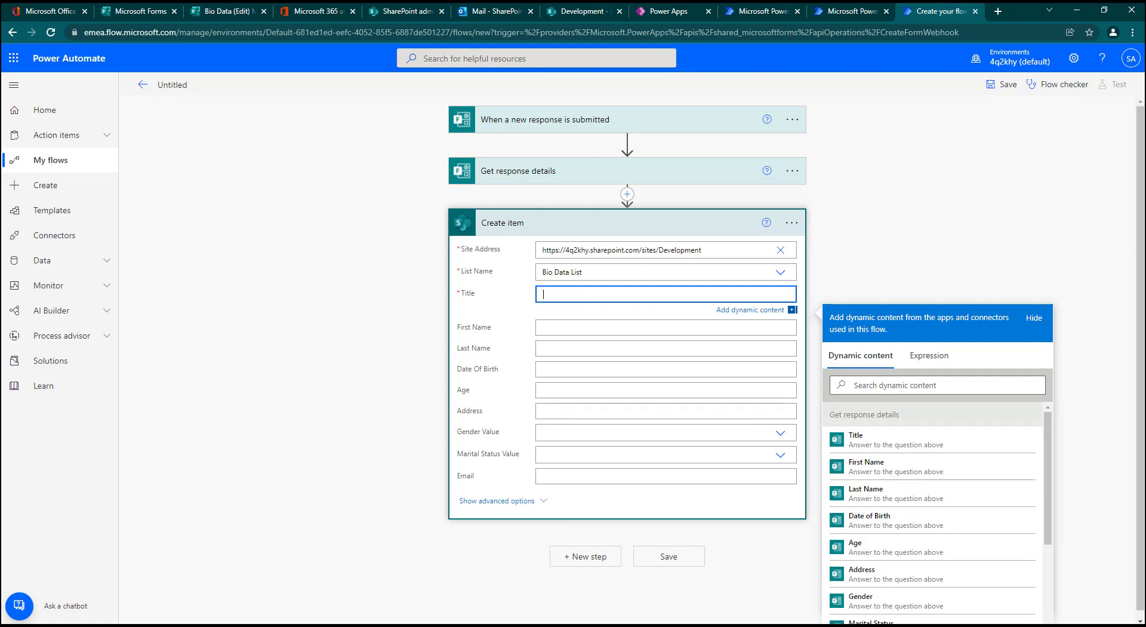
click(874, 440)
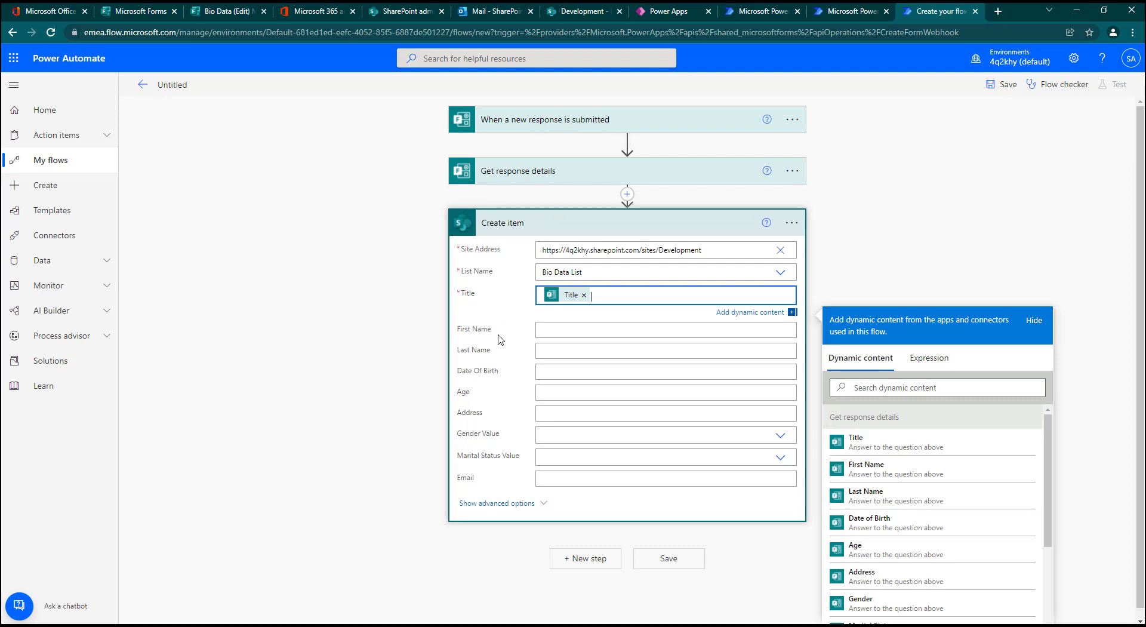
click(553, 330)
click(954, 410)
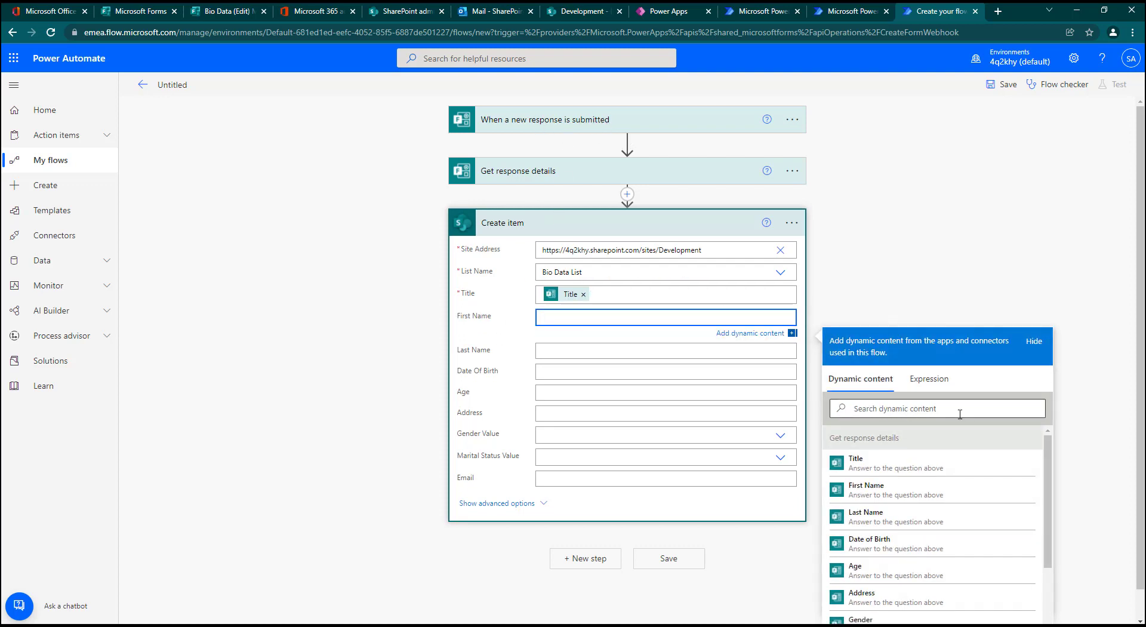
text(fi)
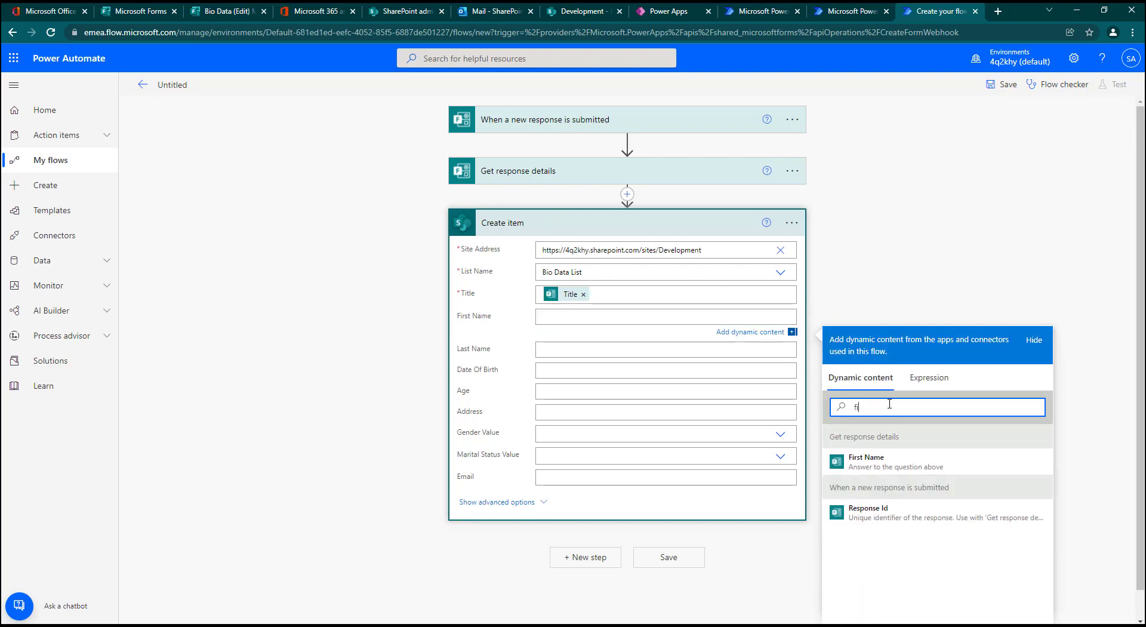
click(895, 463)
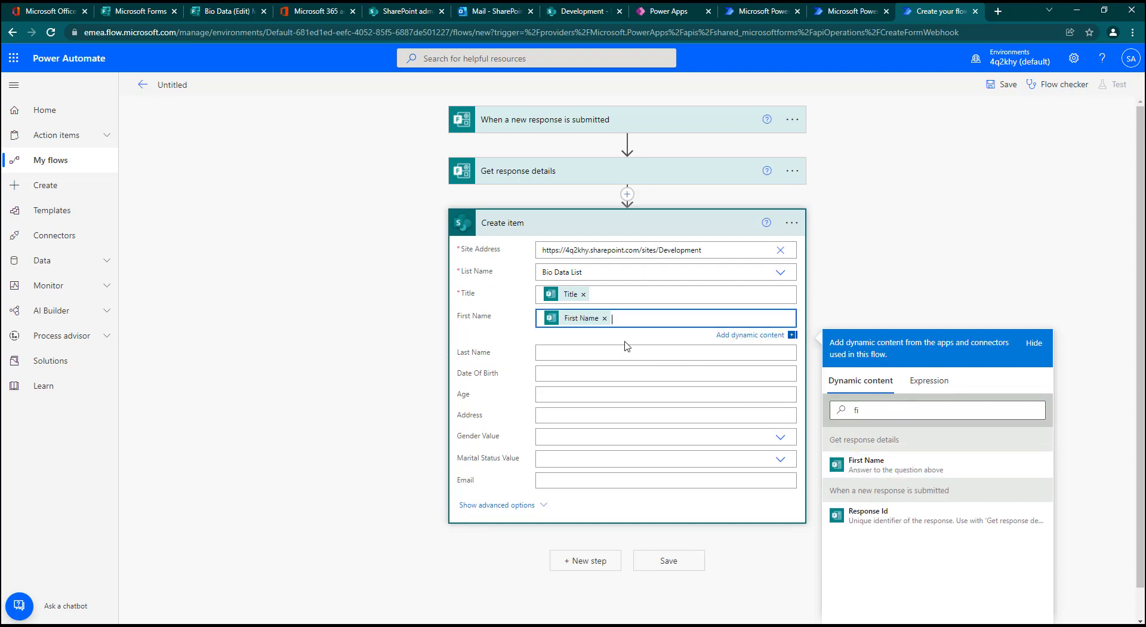
Step: Fill Create item's Last Name and Date Of Birth with the form's Last Name and Date of Birth answers
key(Tab)
click(946, 537)
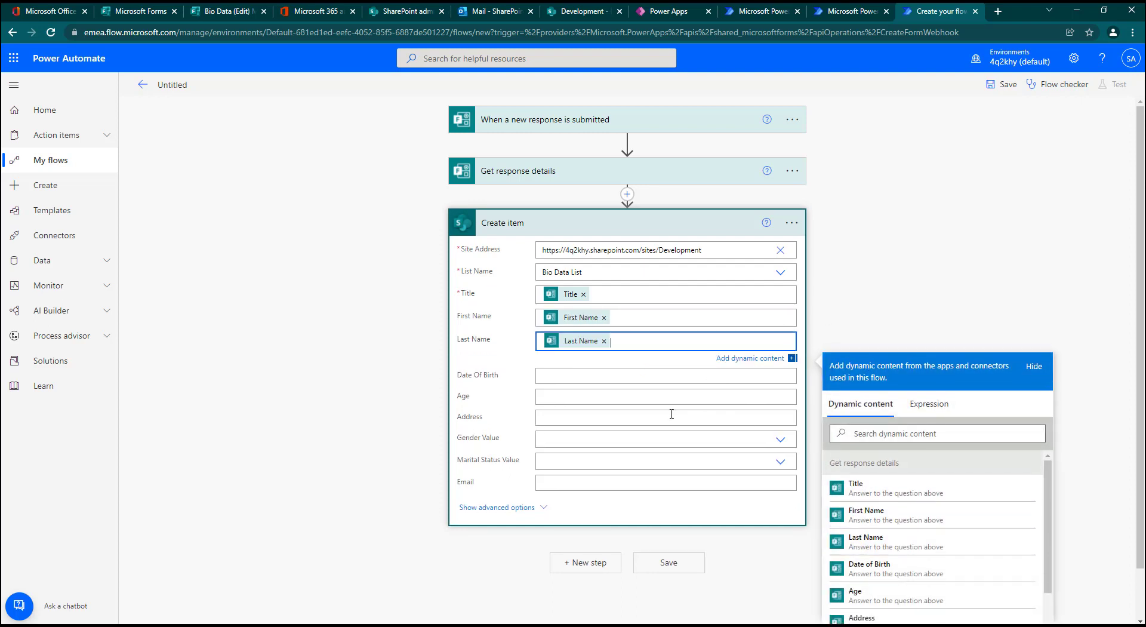
click(599, 379)
click(875, 453)
text(da)
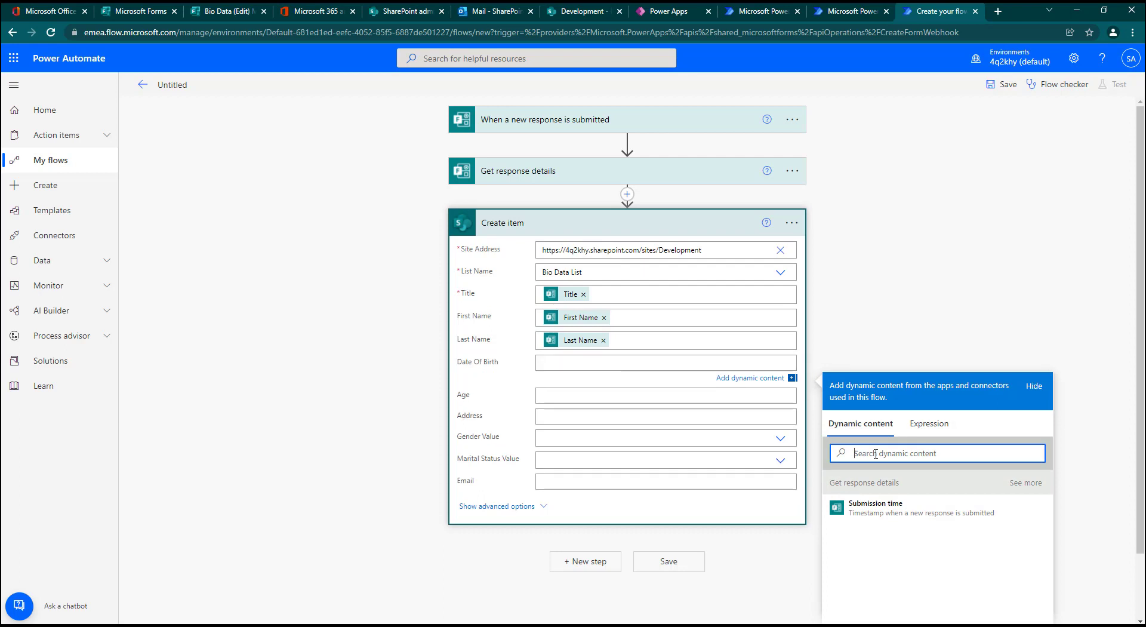
click(870, 506)
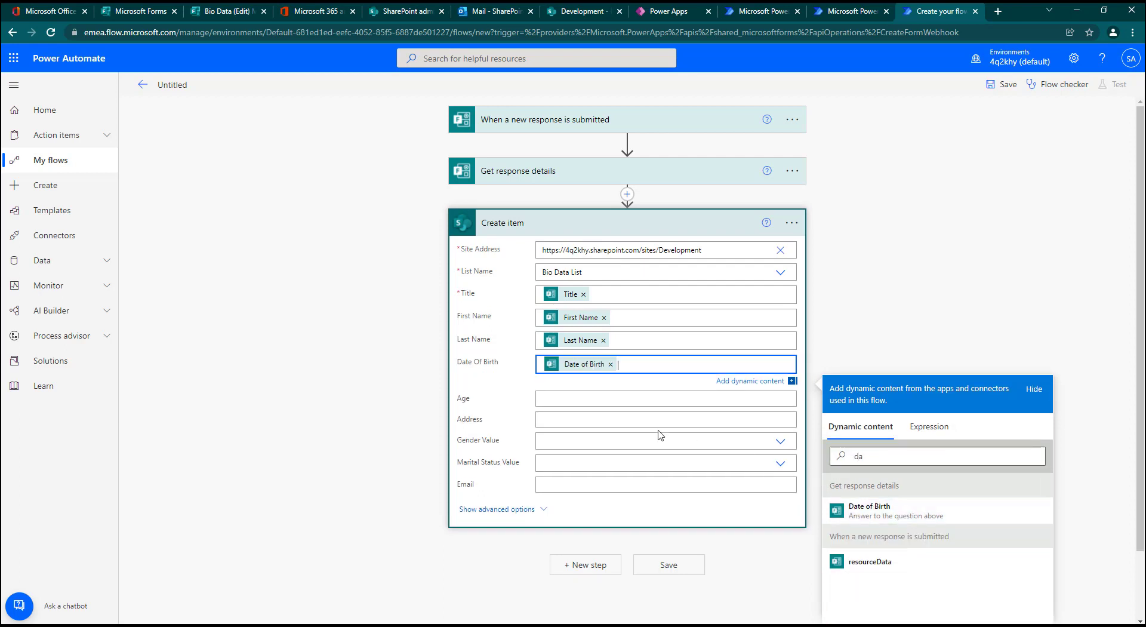
Step: Fill Create item's Age and Address with the form's Age and Address answers as dynamic content
click(591, 398)
click(944, 476)
text(ag)
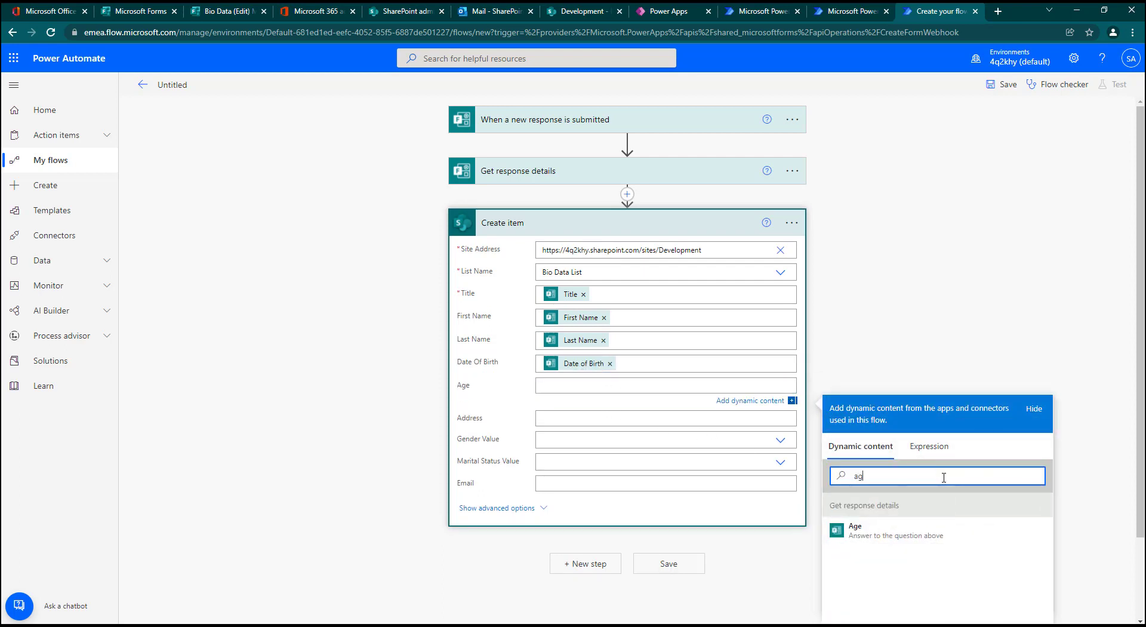
text(e)
click(883, 531)
scroll(682, 313, down, 2)
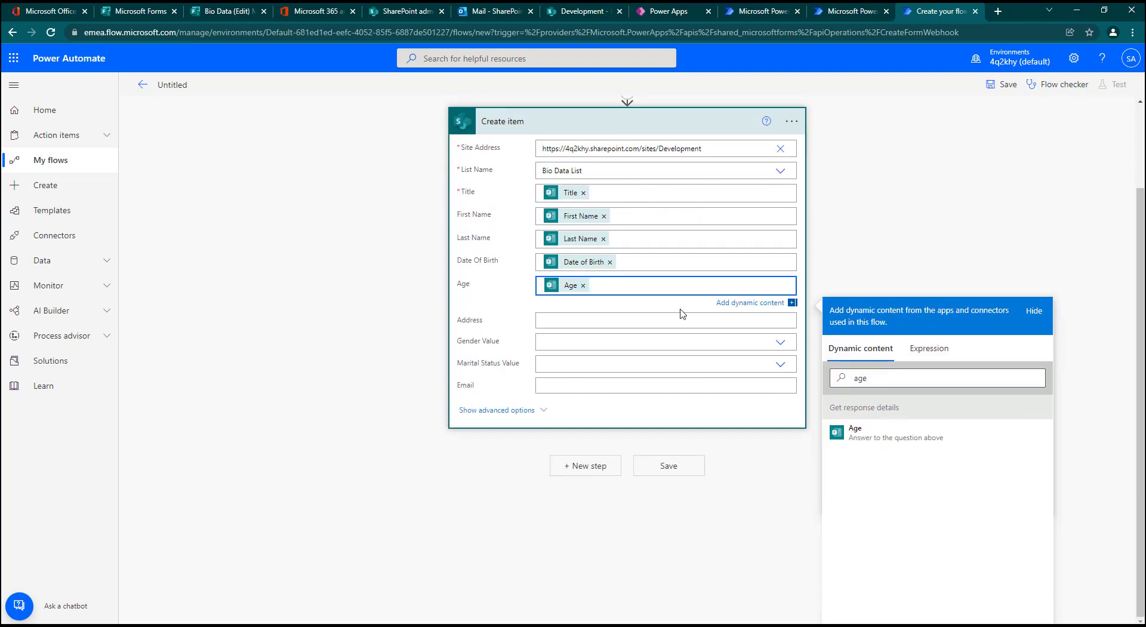
click(655, 320)
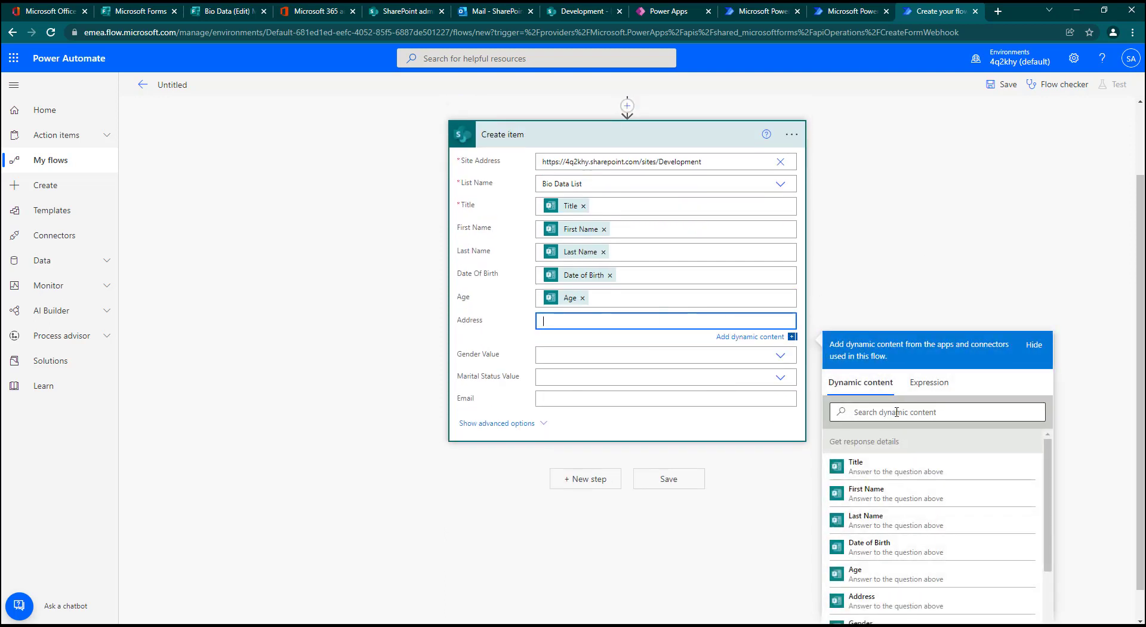
click(895, 412)
text(ad)
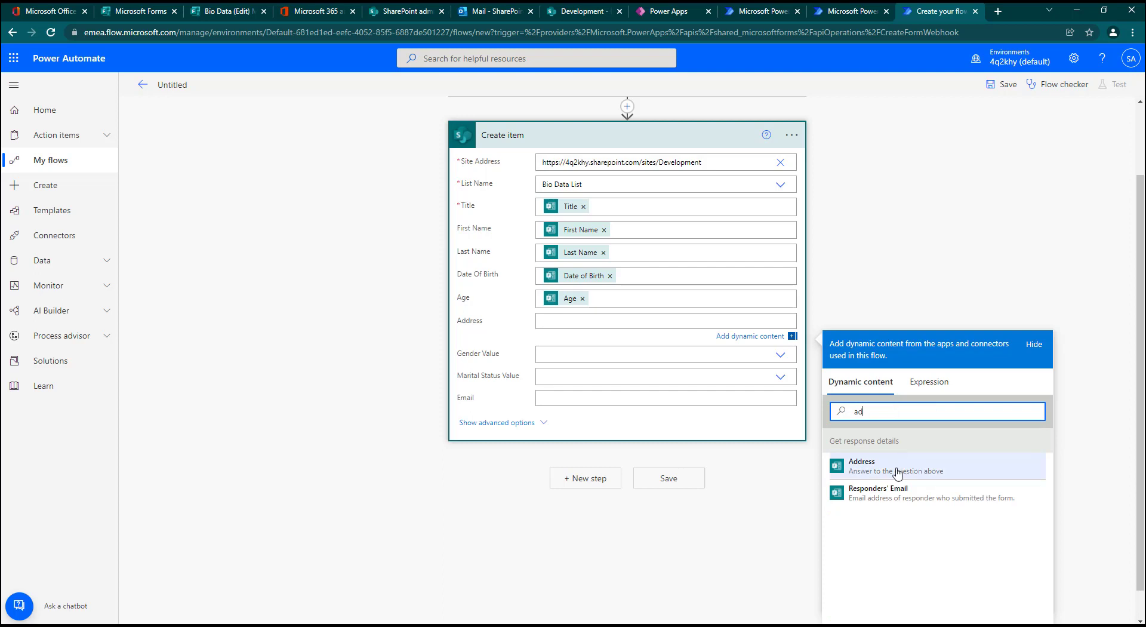
click(895, 469)
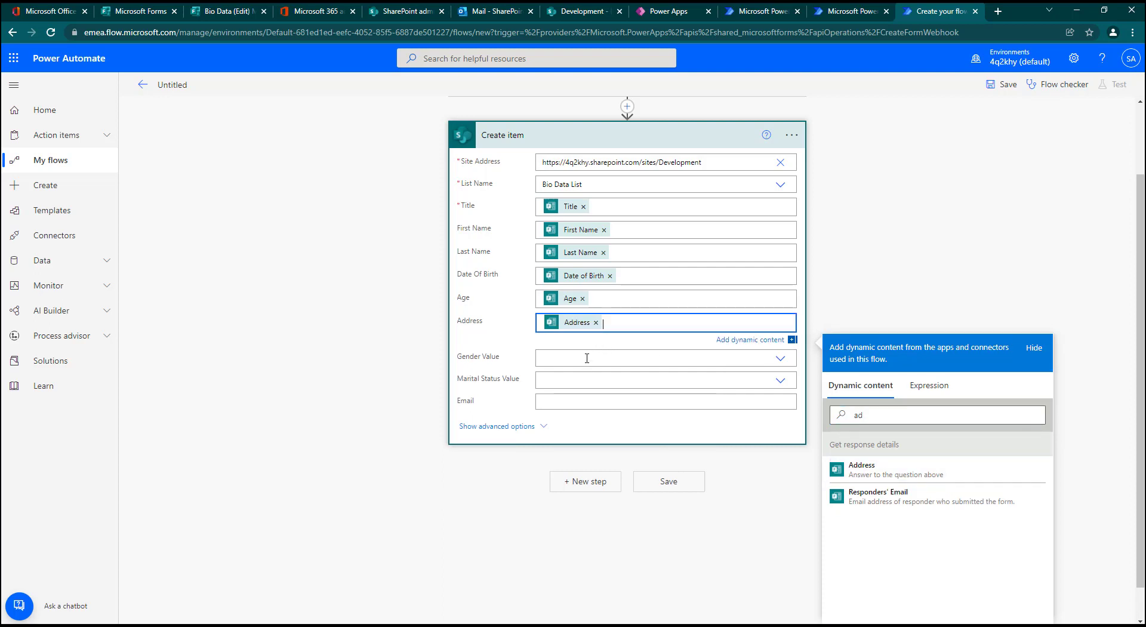
Step: Set Create item's Gender Value to a custom value holding the form's Gender answer
click(587, 358)
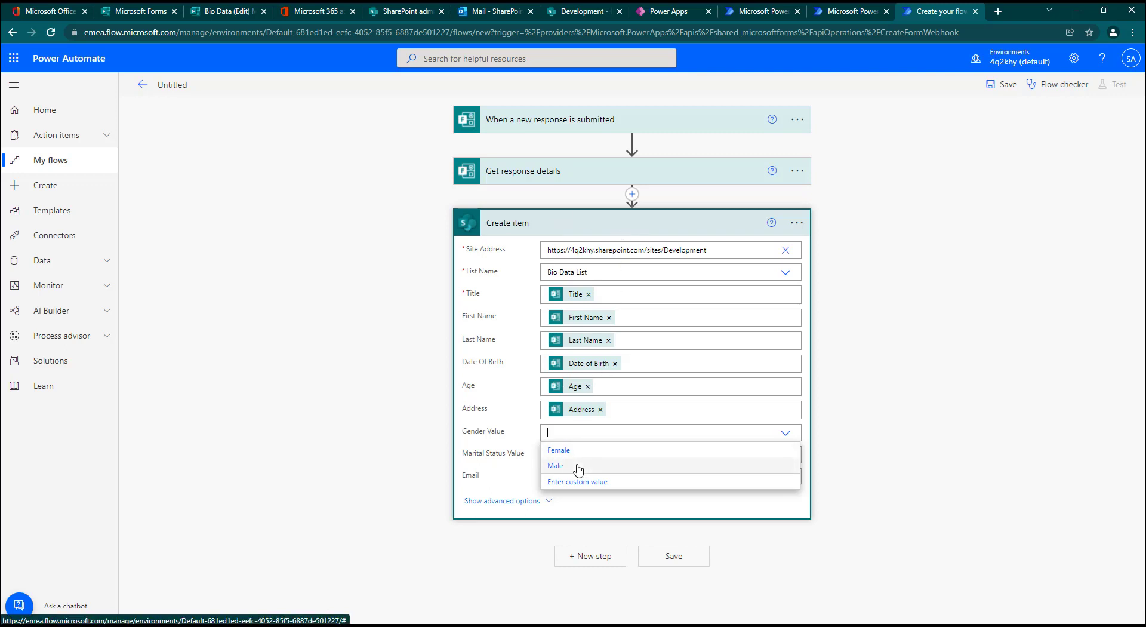
click(602, 482)
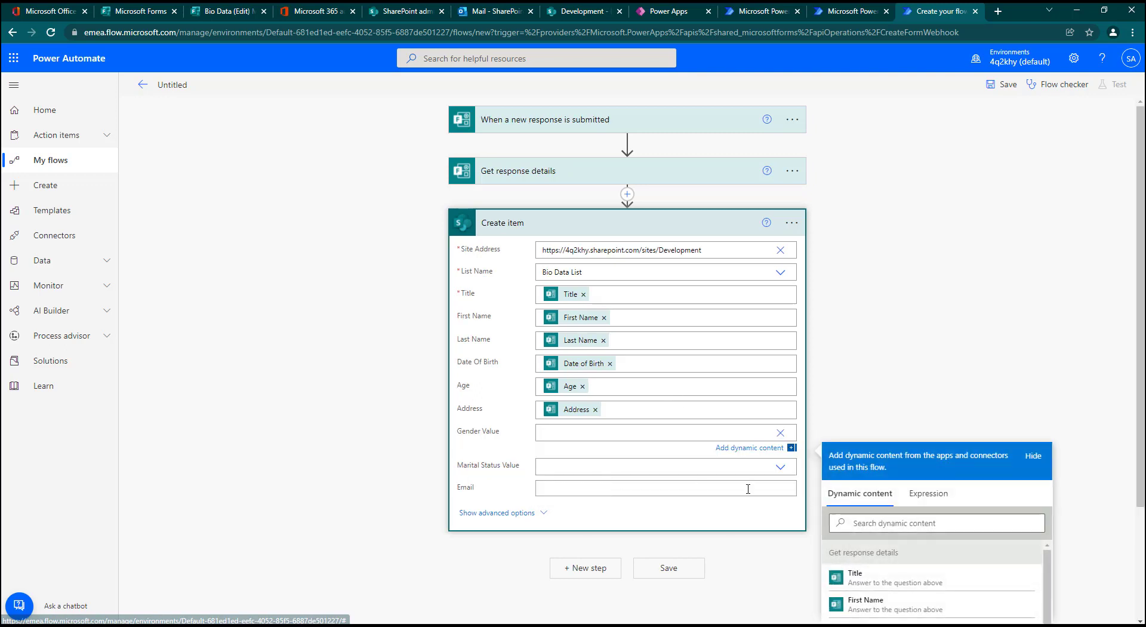
click(920, 525)
text(ge)
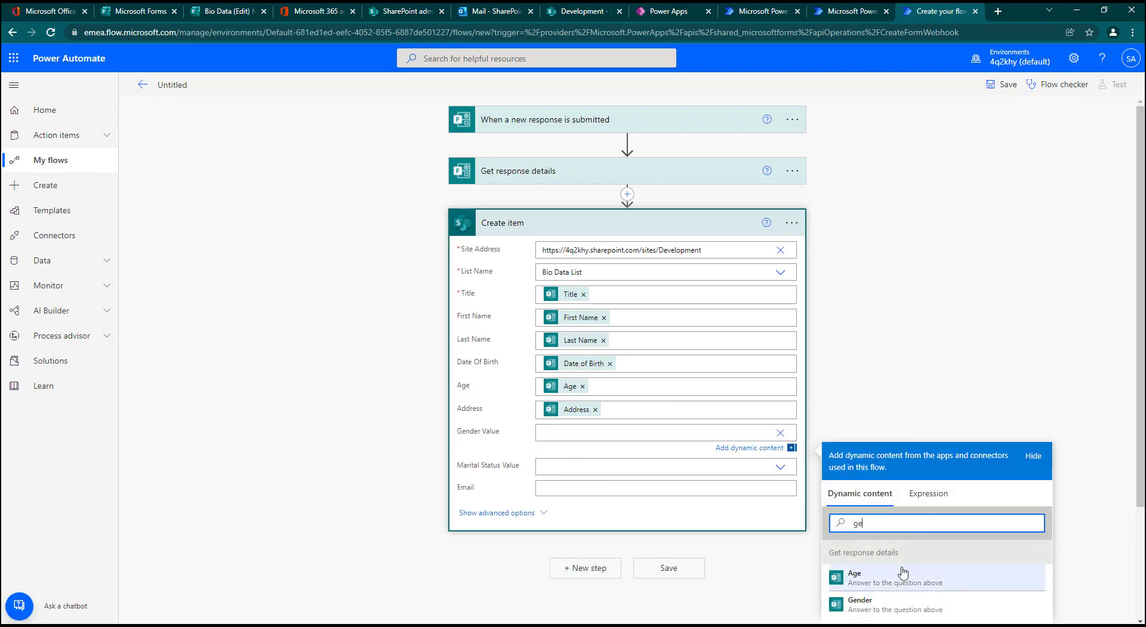
click(859, 603)
Step: Set Create item's Marital Status Value to a custom value holding the form's Marital Status answer
scroll(627, 299, down, 2)
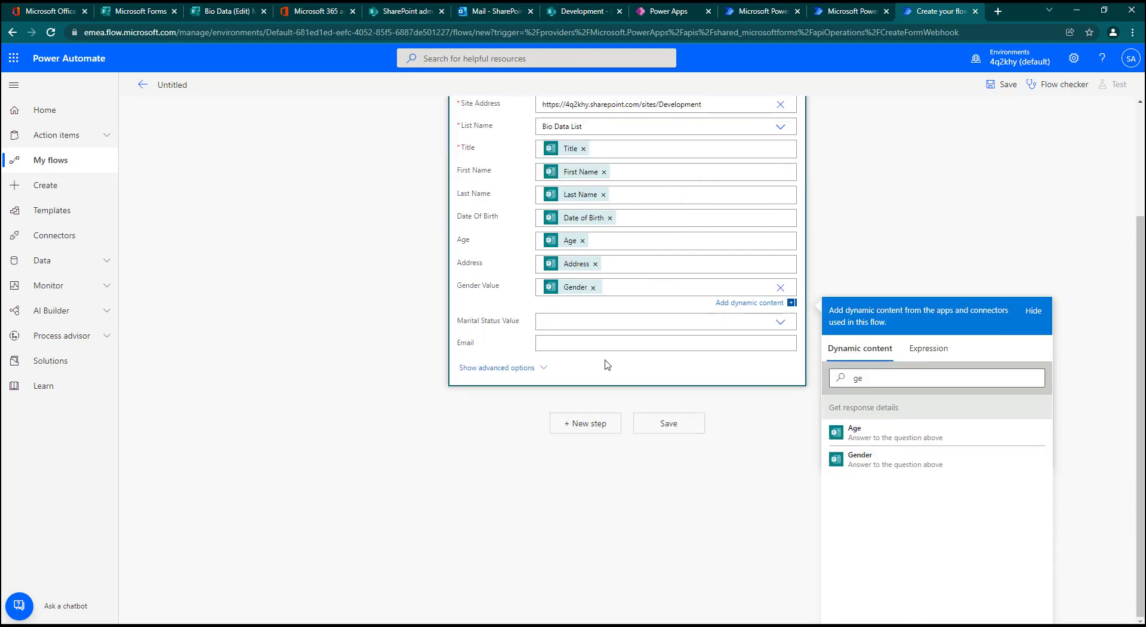
click(614, 321)
scroll(614, 321, up, 2)
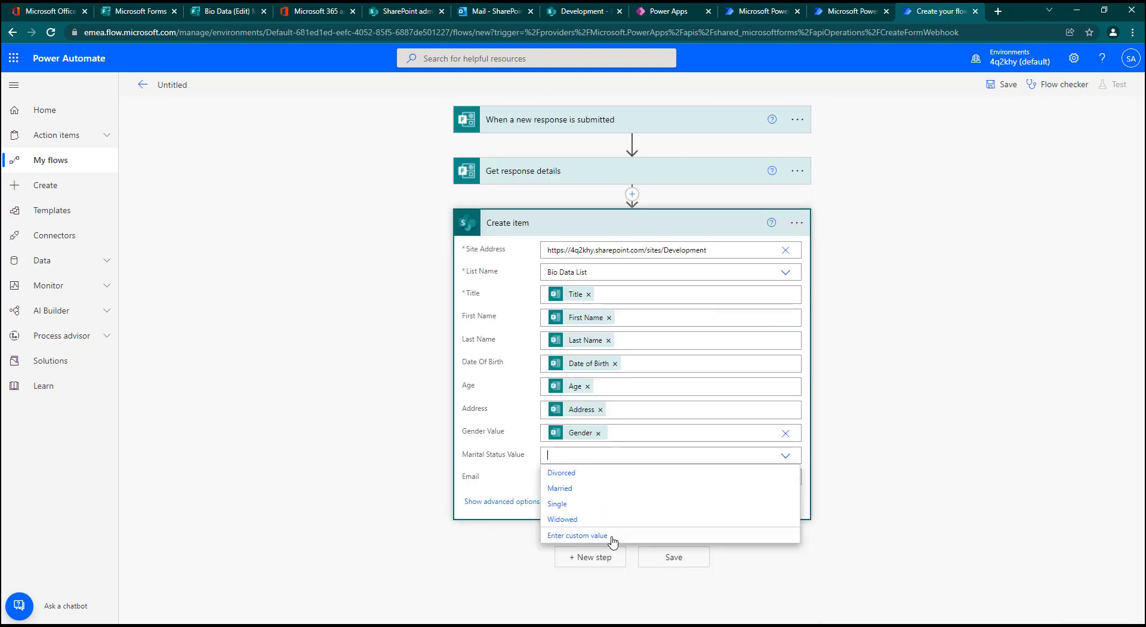
click(611, 539)
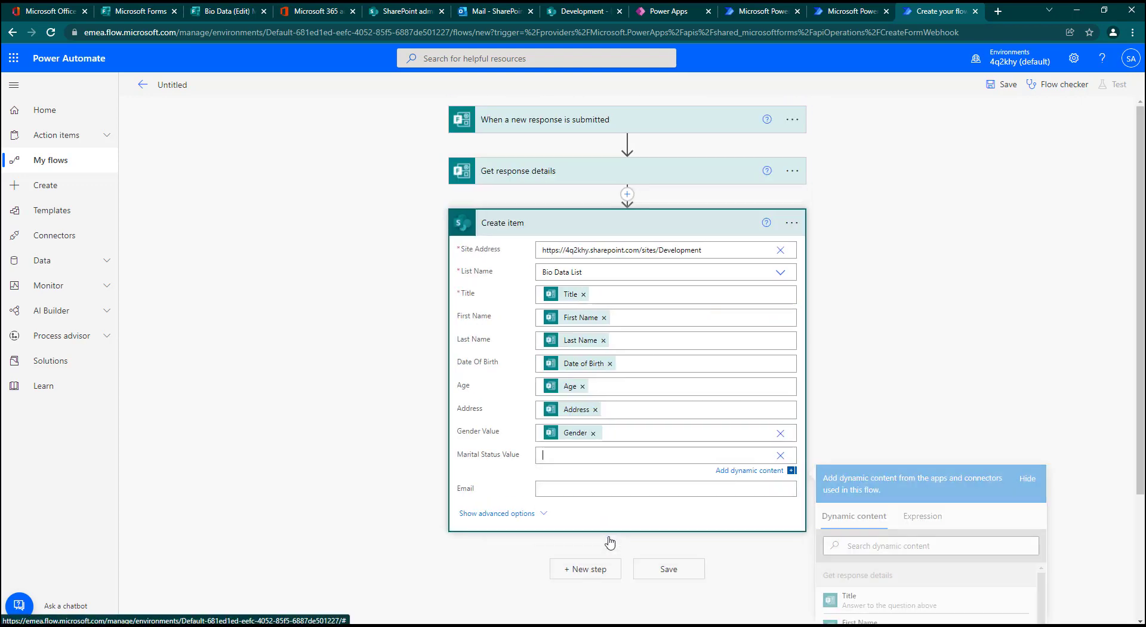
click(921, 546)
text(ma)
click(870, 599)
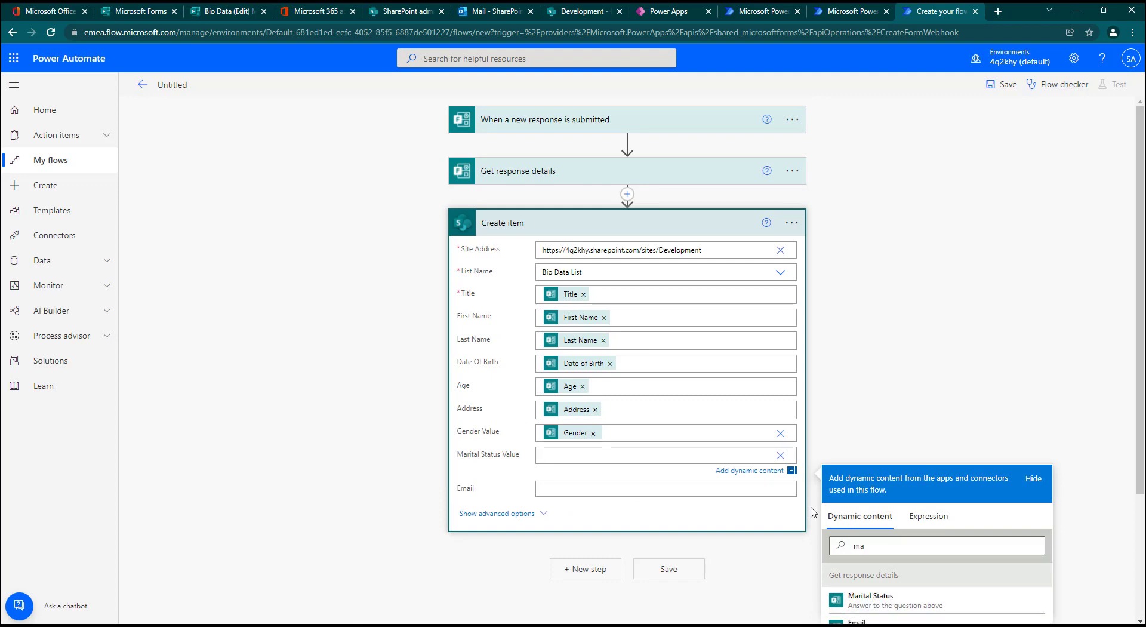
Step: Fill Create item's Email with the form's Email answer rather than the Responders' Email
click(603, 490)
scroll(871, 406, down, 3)
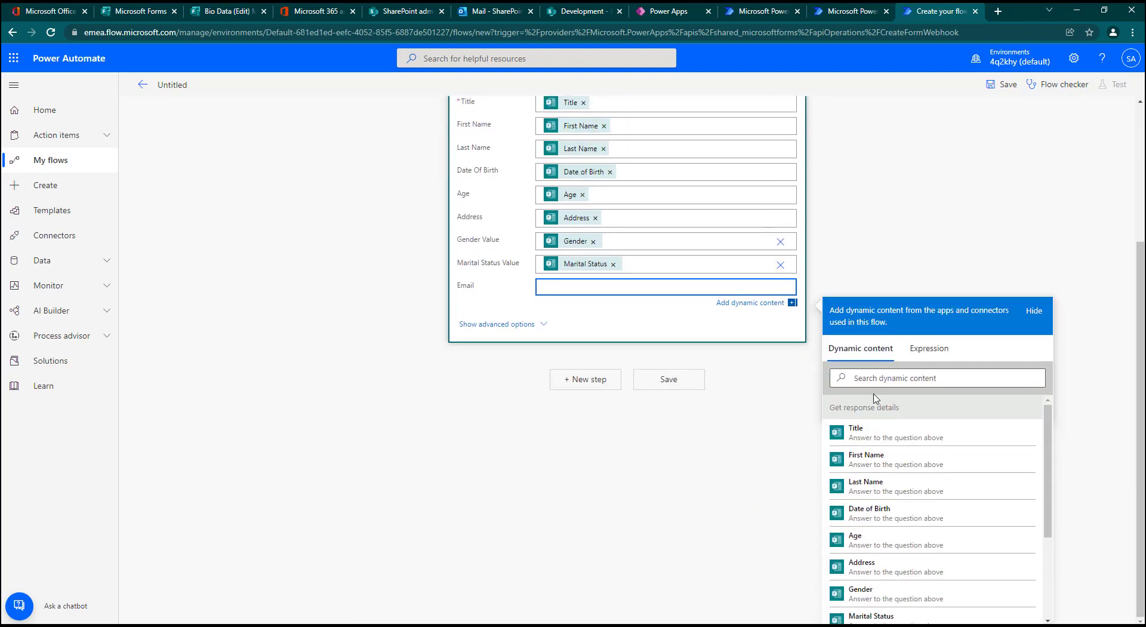
click(882, 379)
text(em)
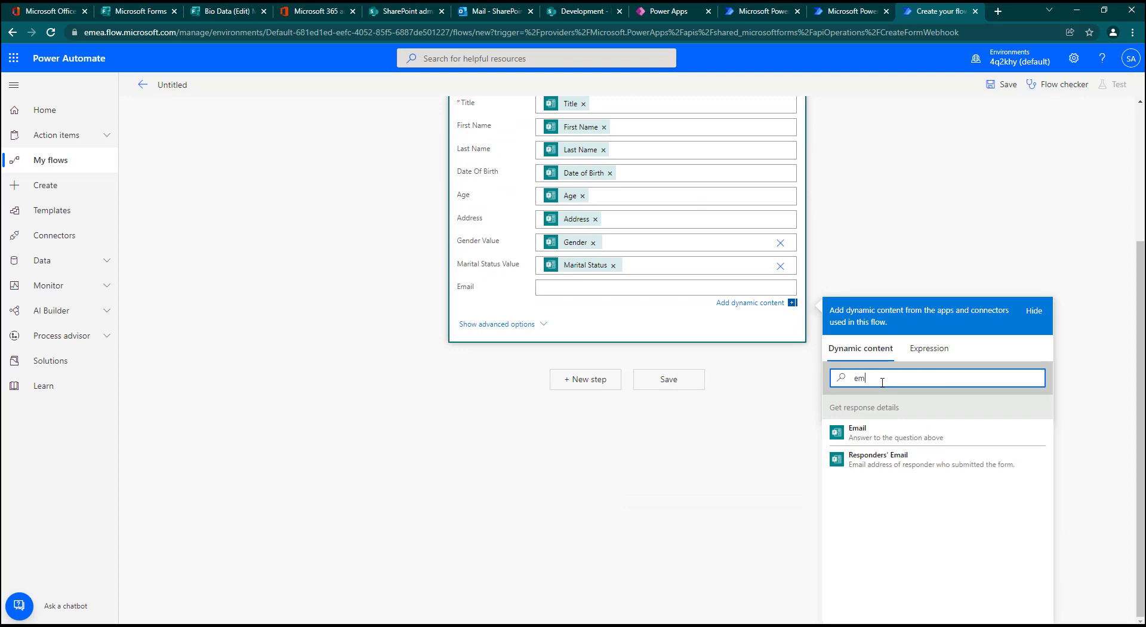
click(883, 432)
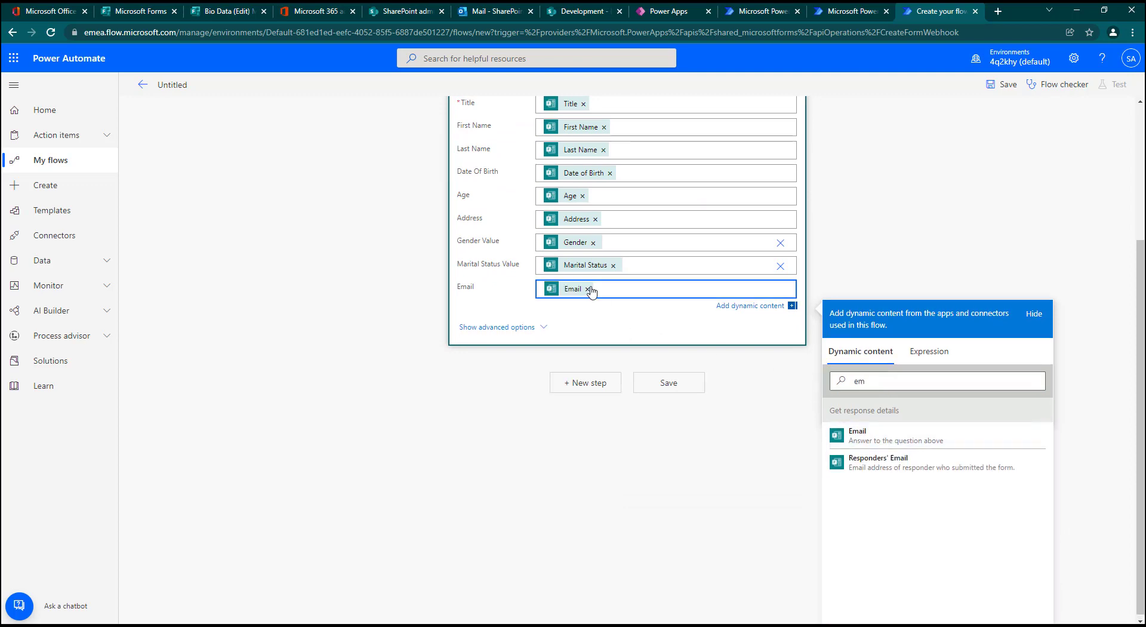
scroll(683, 421, up, 3)
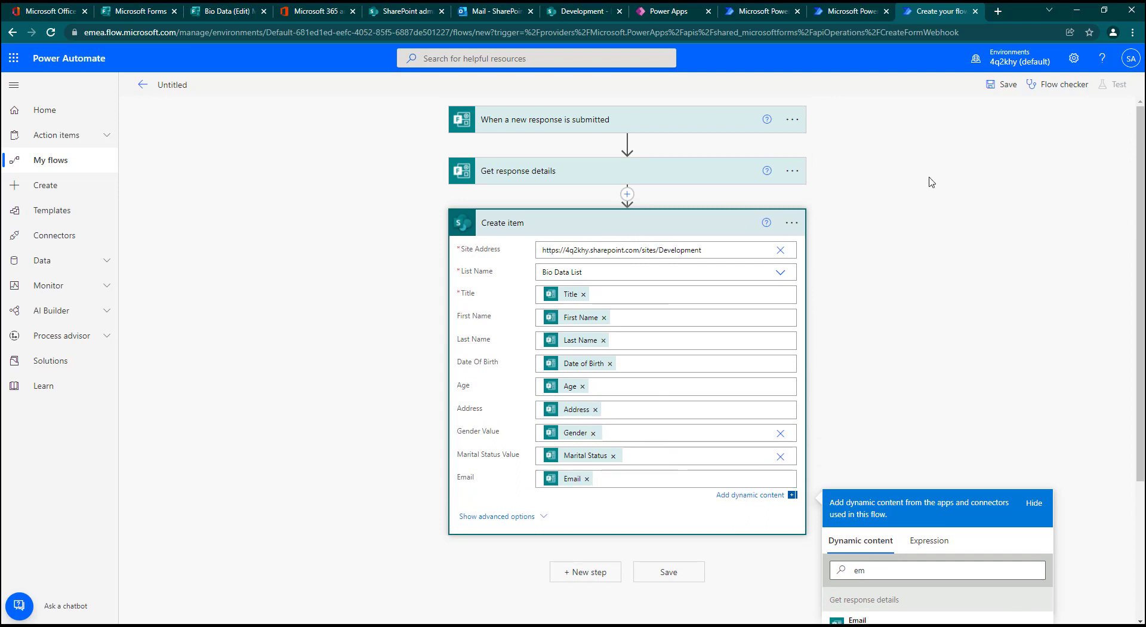
Step: Name the flow Forms Automation and save it
click(1005, 84)
click(179, 83)
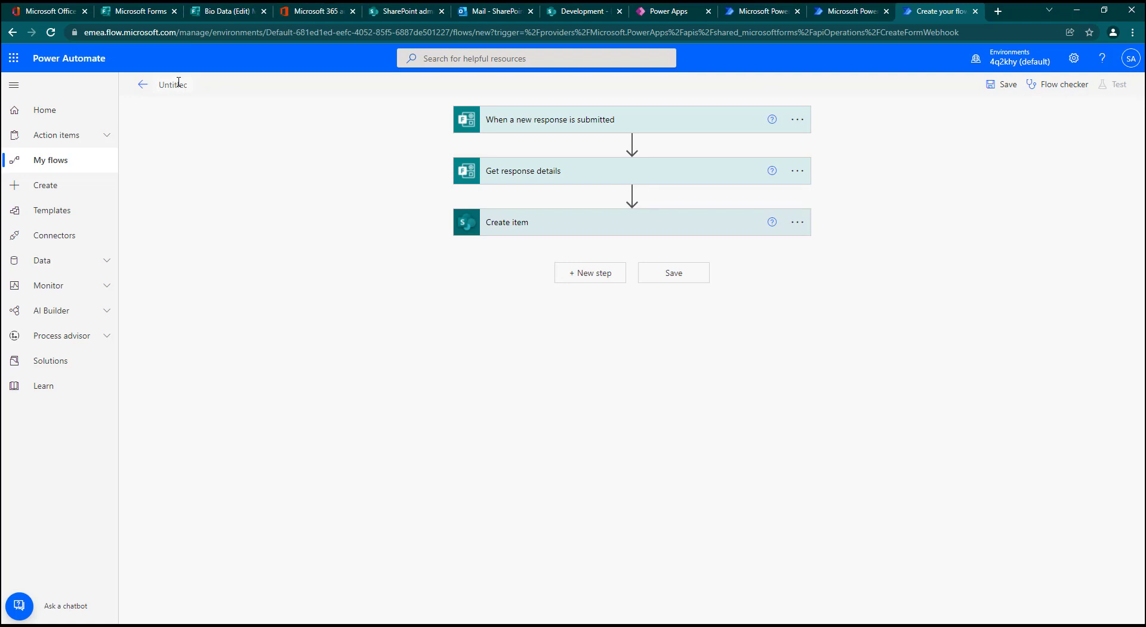
text(Forms Ay)
key(BackSpace)
text(utomation)
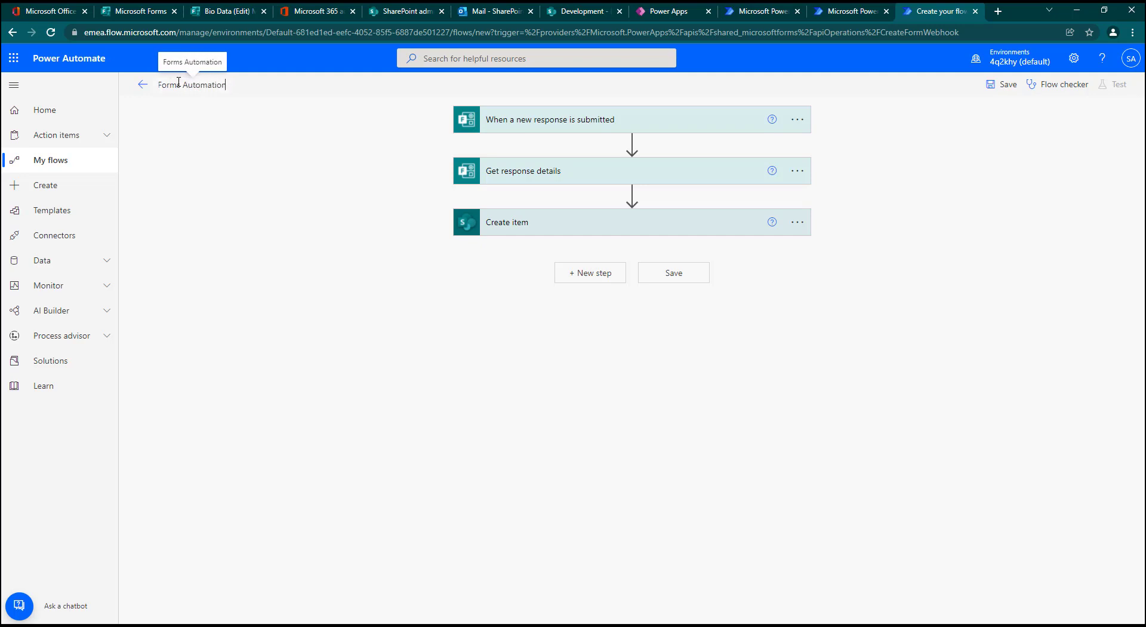
key(Return)
click(1003, 84)
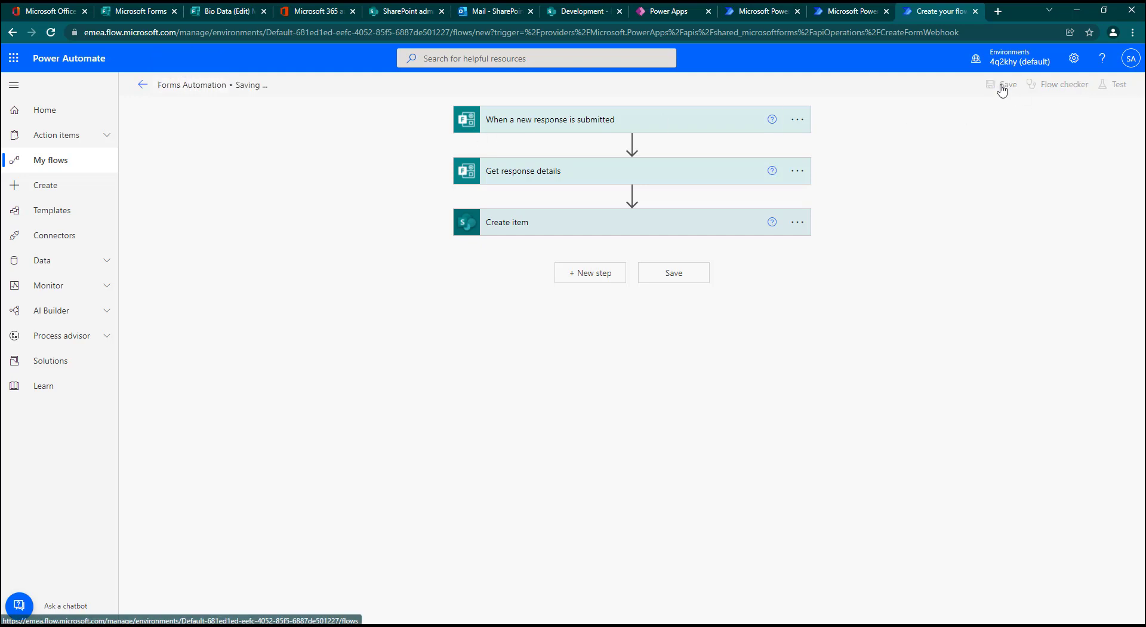
Step: Switch to the Bio Data form in Microsoft Forms and change its settings so that anyone can respond
click(219, 12)
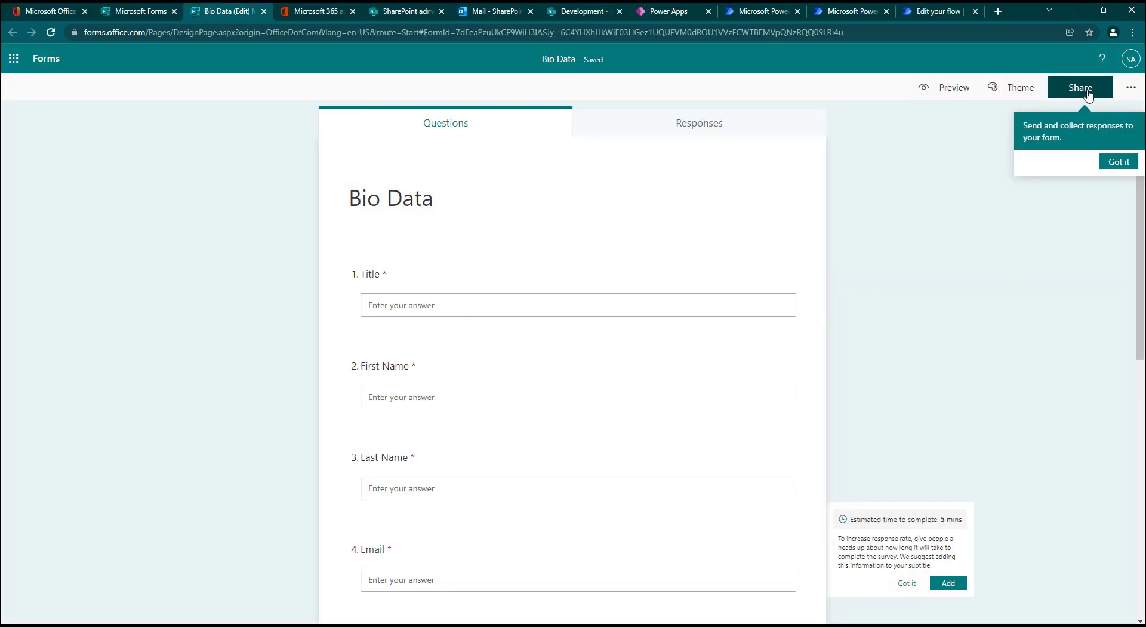
click(1129, 88)
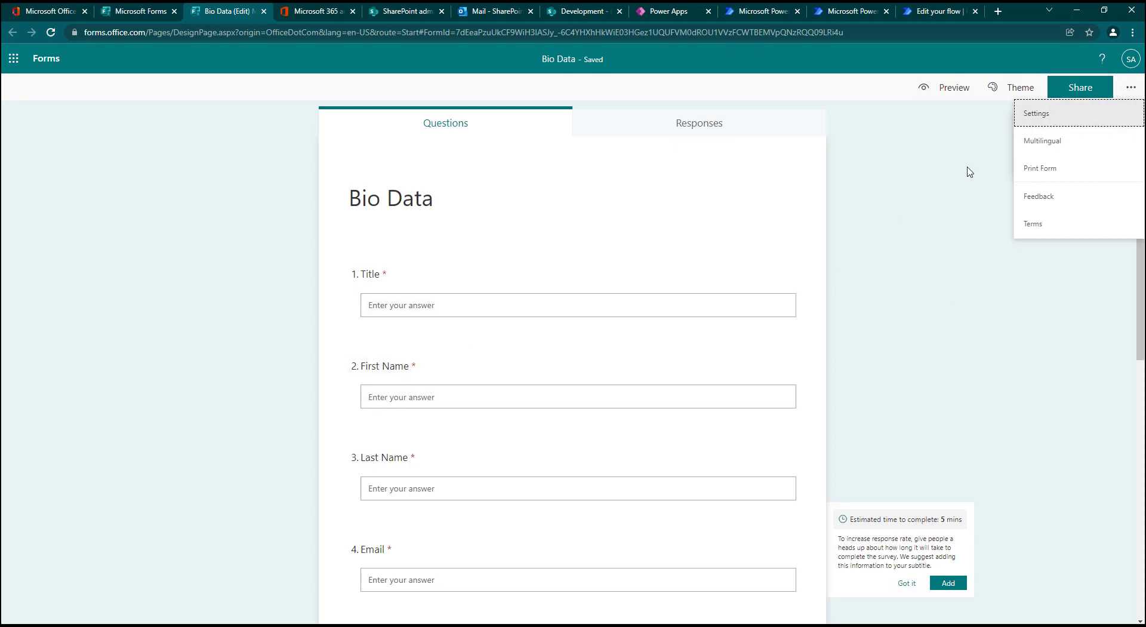
click(1063, 117)
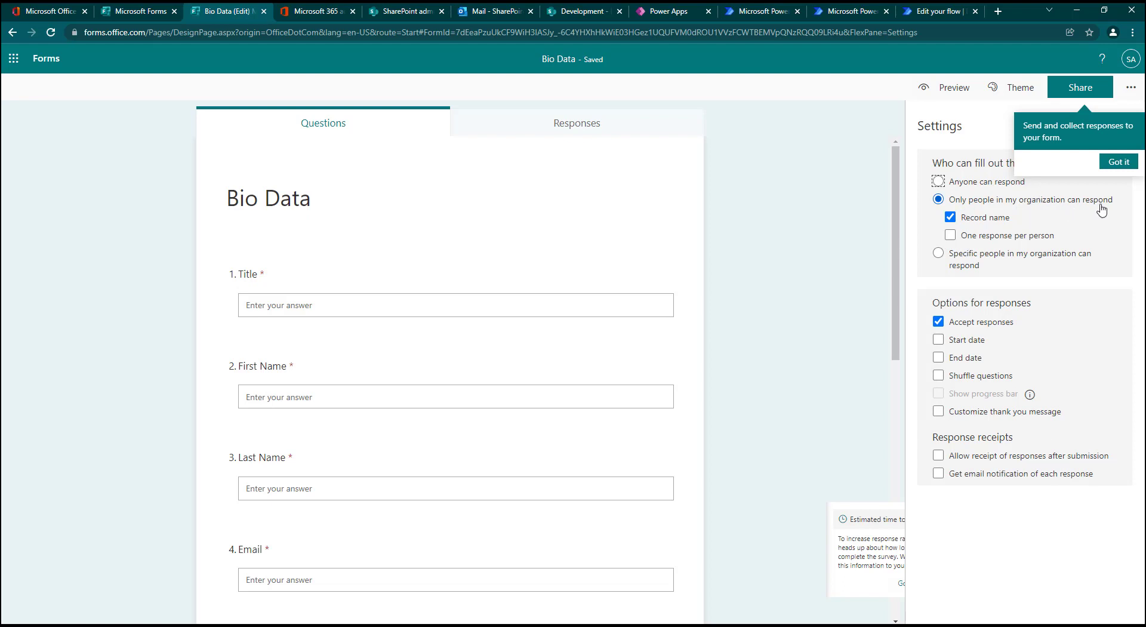
click(968, 189)
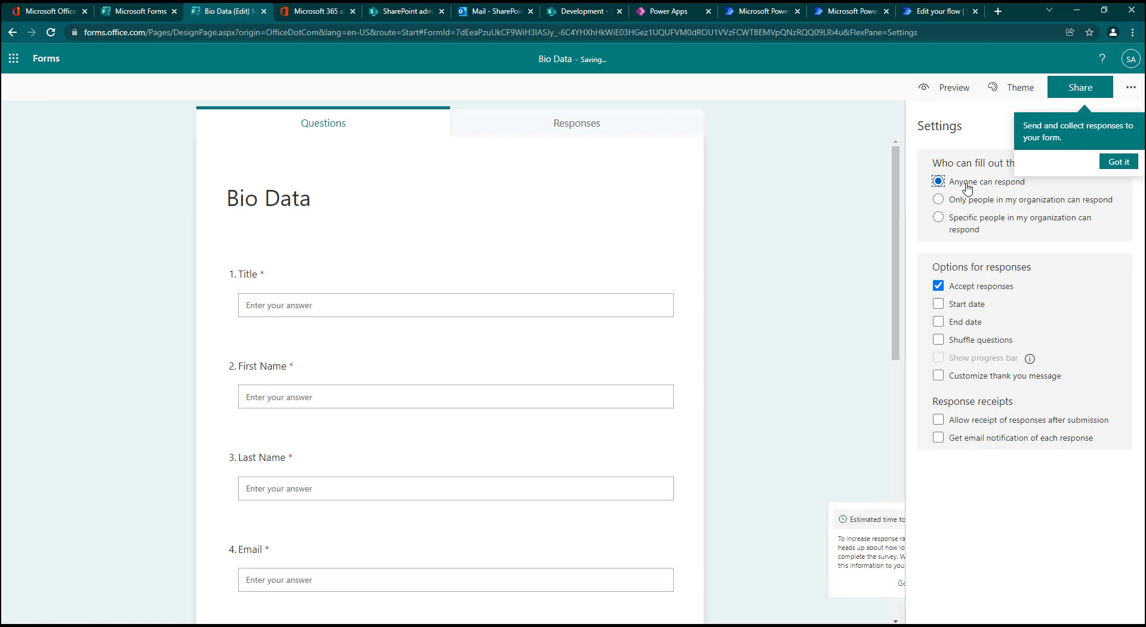
click(1113, 163)
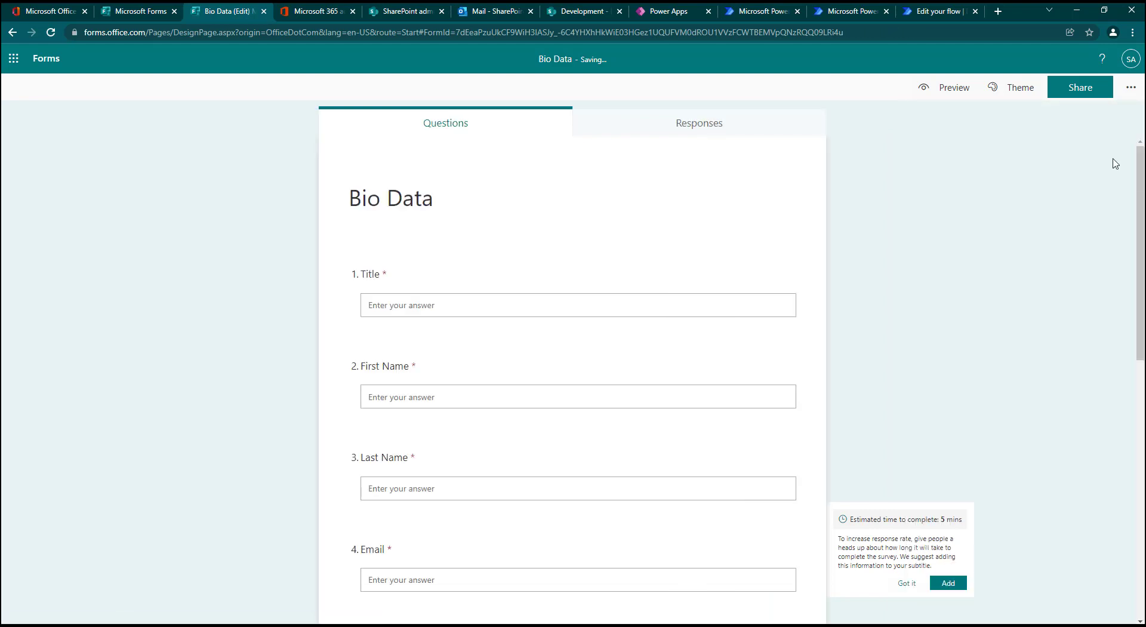
click(1130, 87)
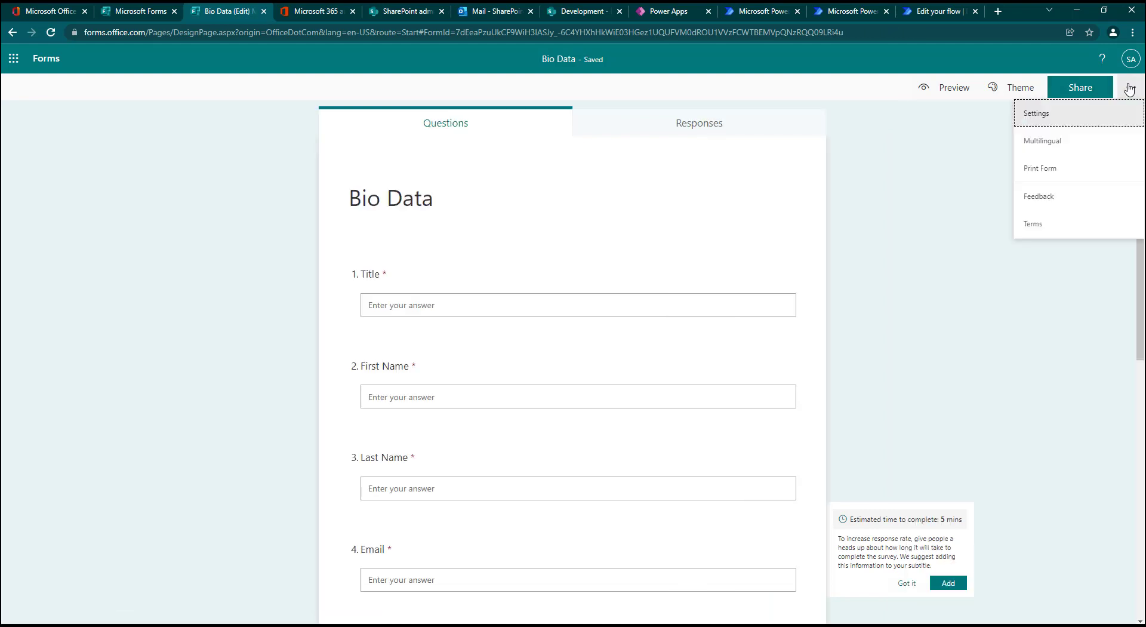
click(1062, 112)
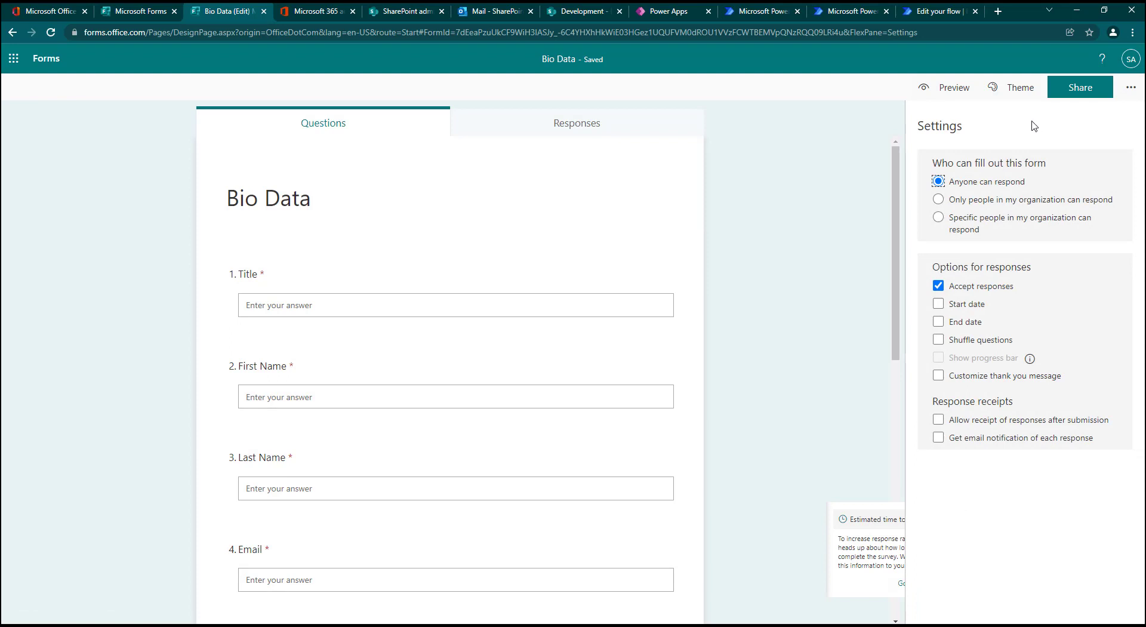
Step: Copy the form's shortened response link with sharing set to Anyone can respond
click(1068, 94)
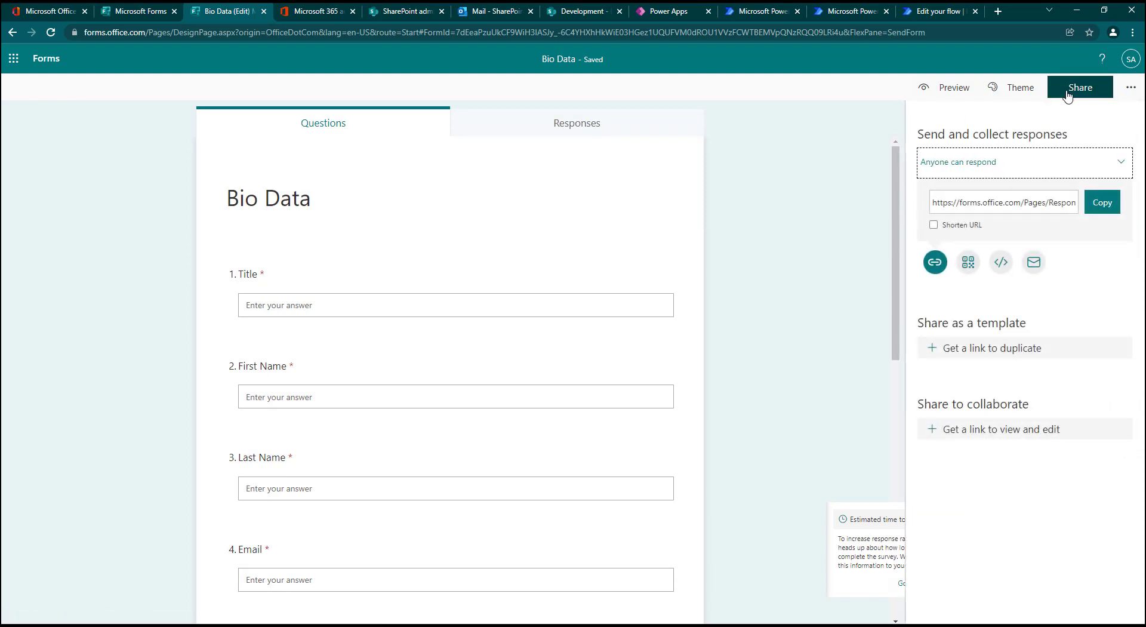
click(1016, 170)
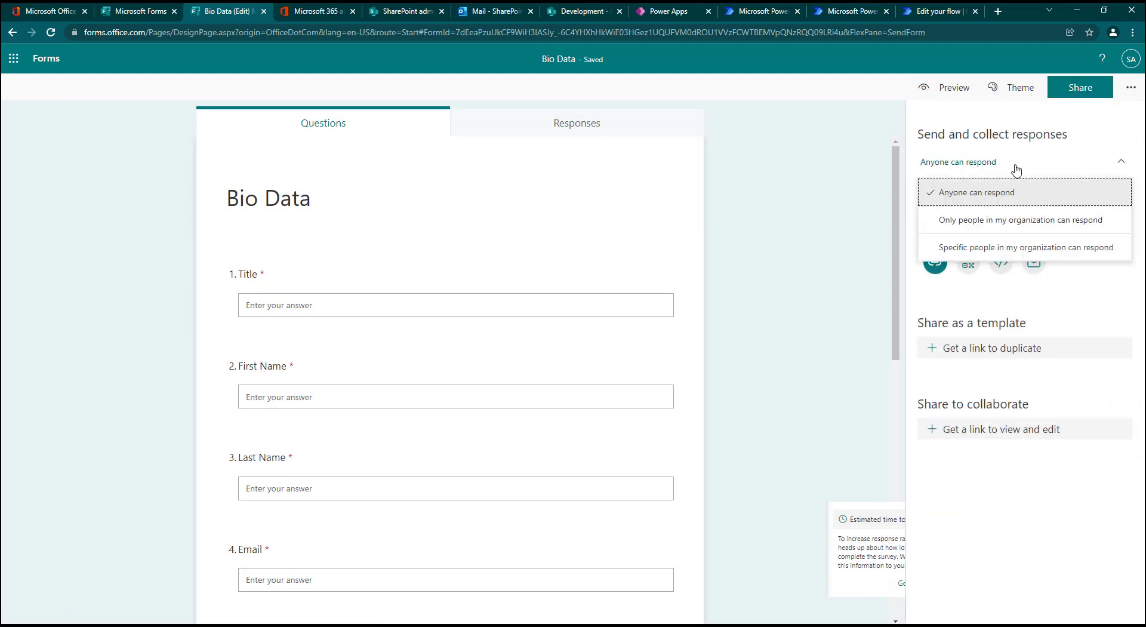
click(1069, 194)
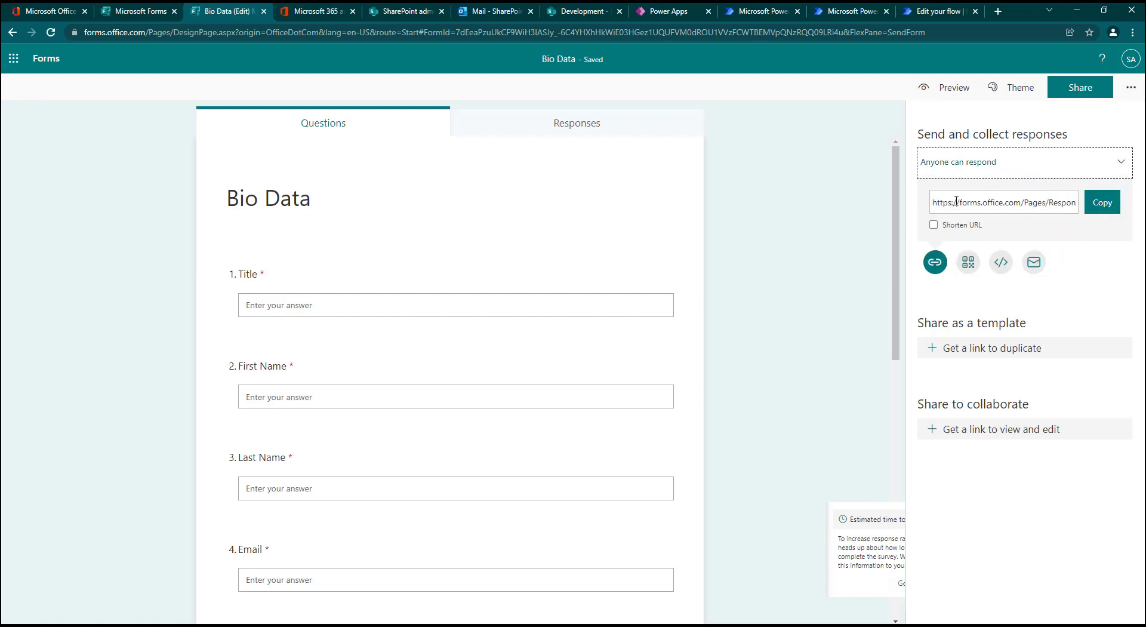
click(1103, 202)
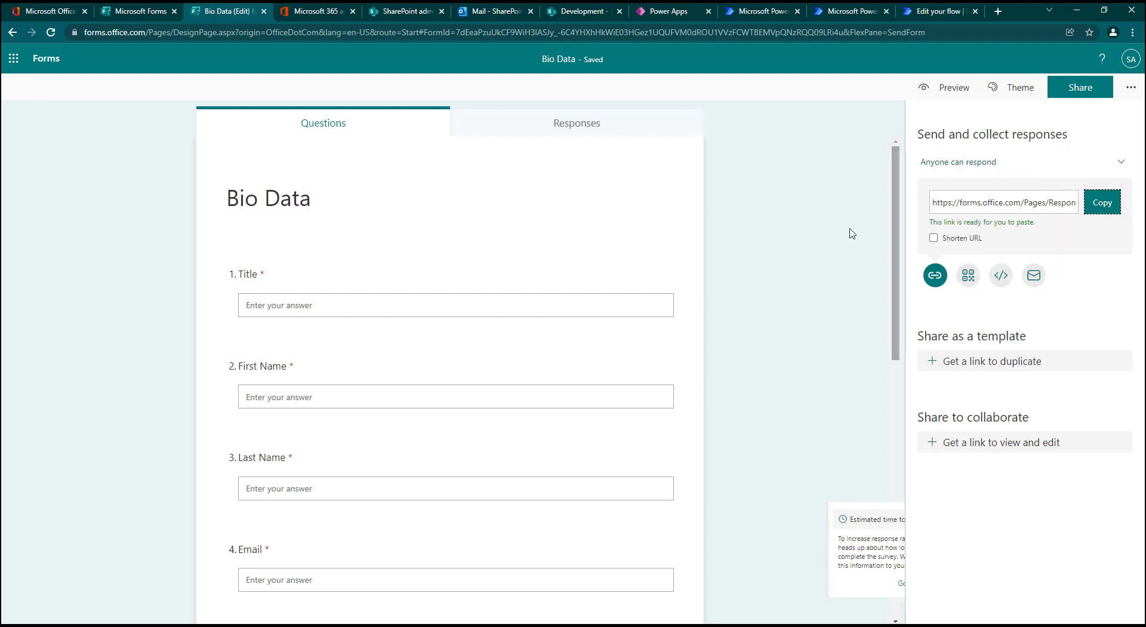
click(951, 226)
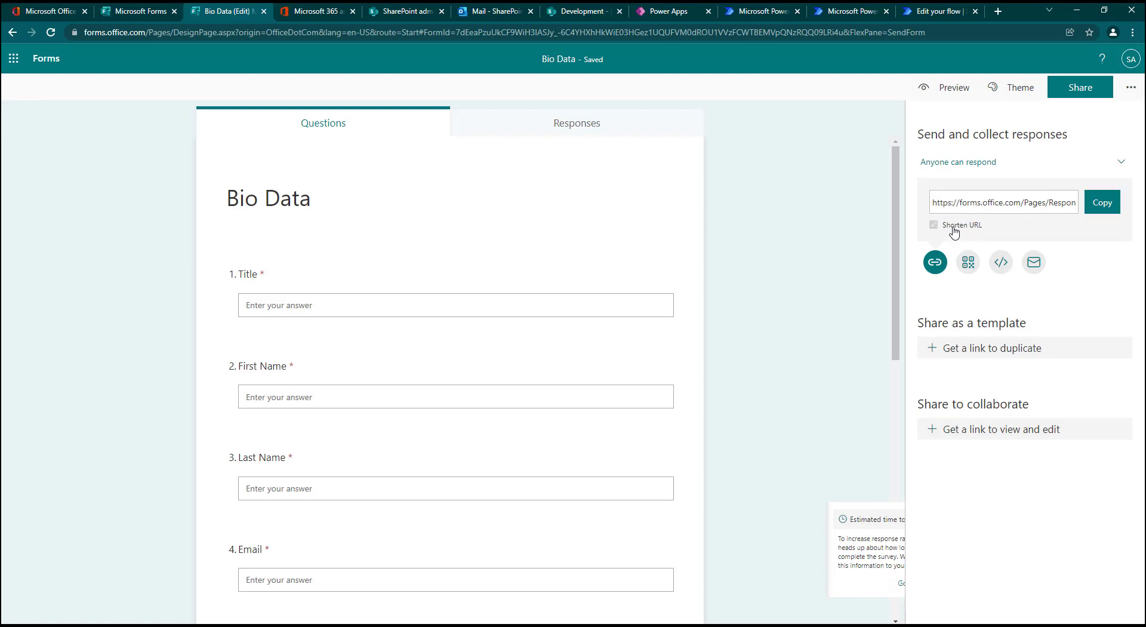
click(1100, 203)
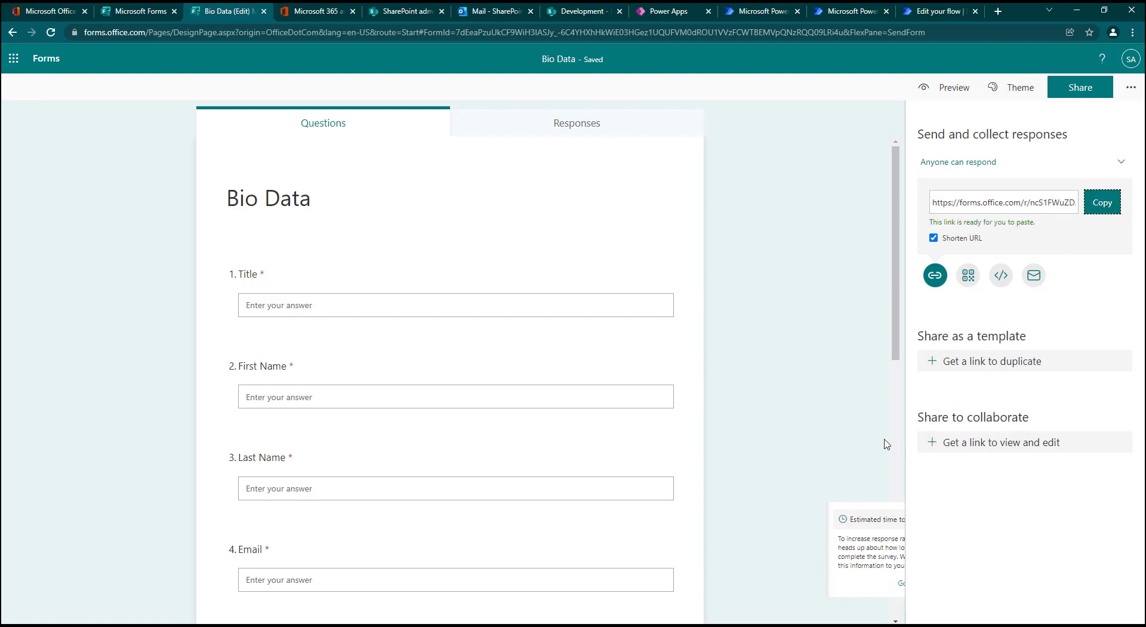
Step: Open the copied Bio Data response link in a new browser tab
click(998, 12)
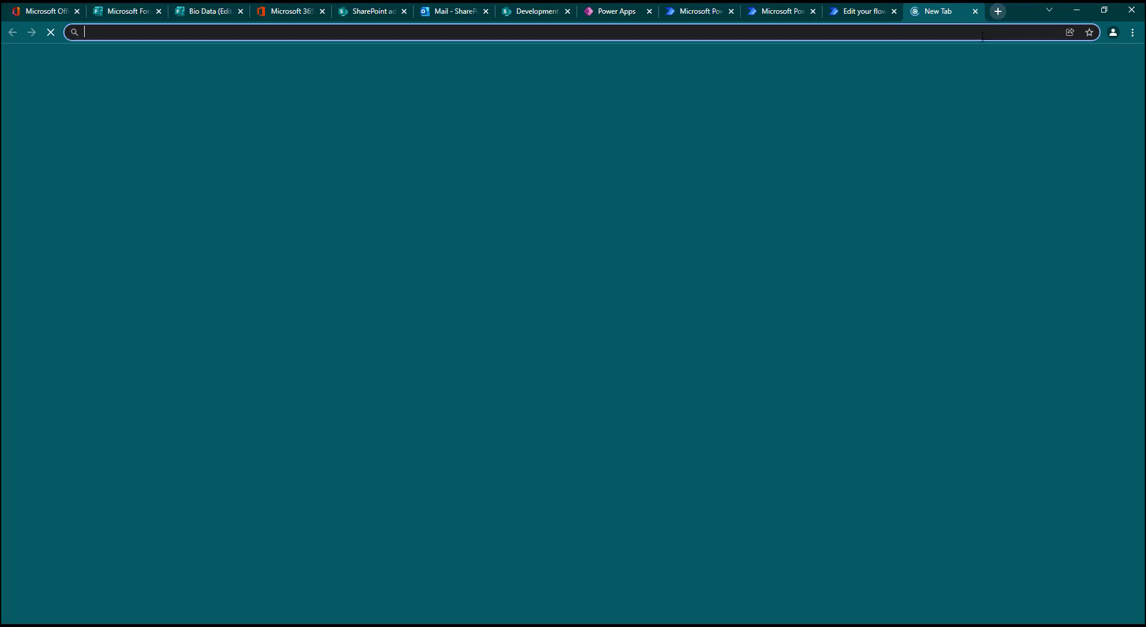
key(ctrl+v)
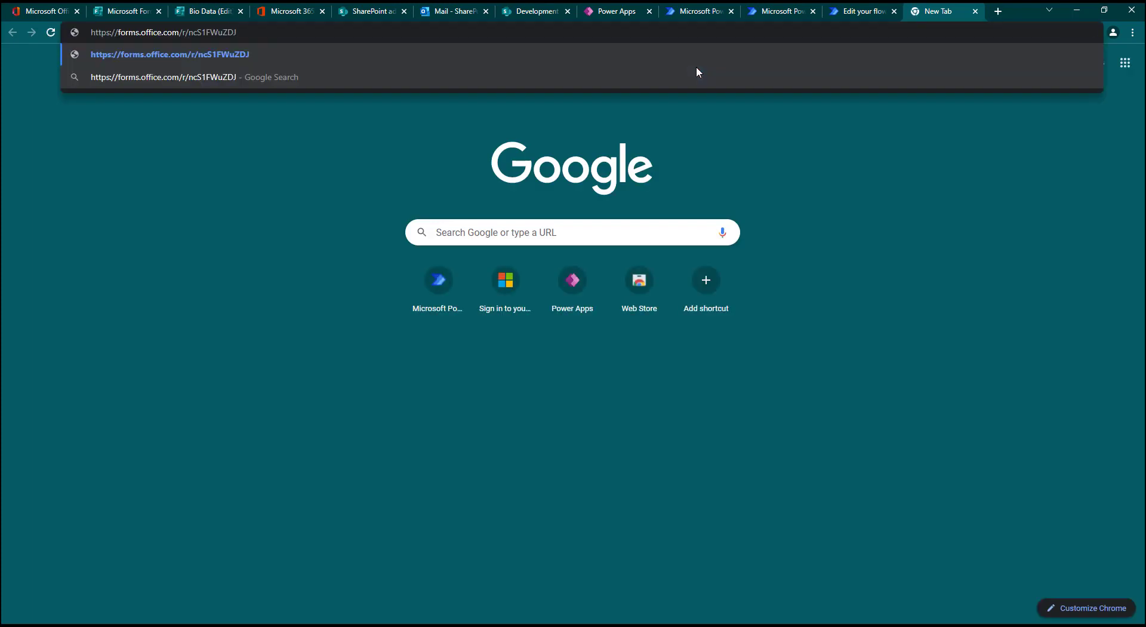
key(Return)
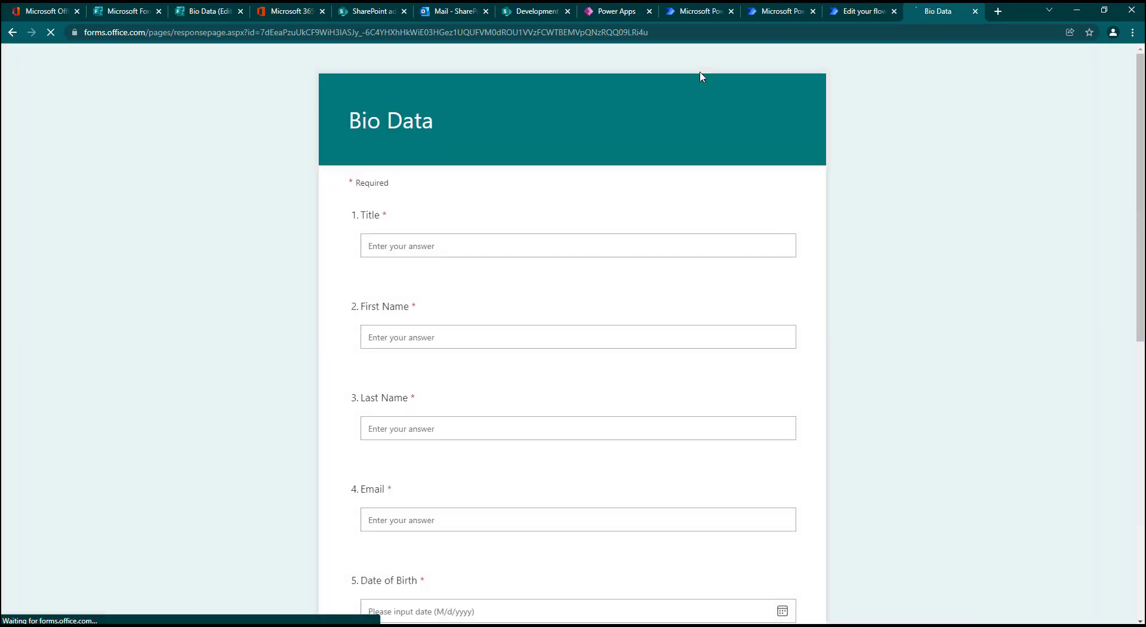
Step: Answer Title with Mr and fill in the respondent's first and last names
scroll(698, 266, up, 5)
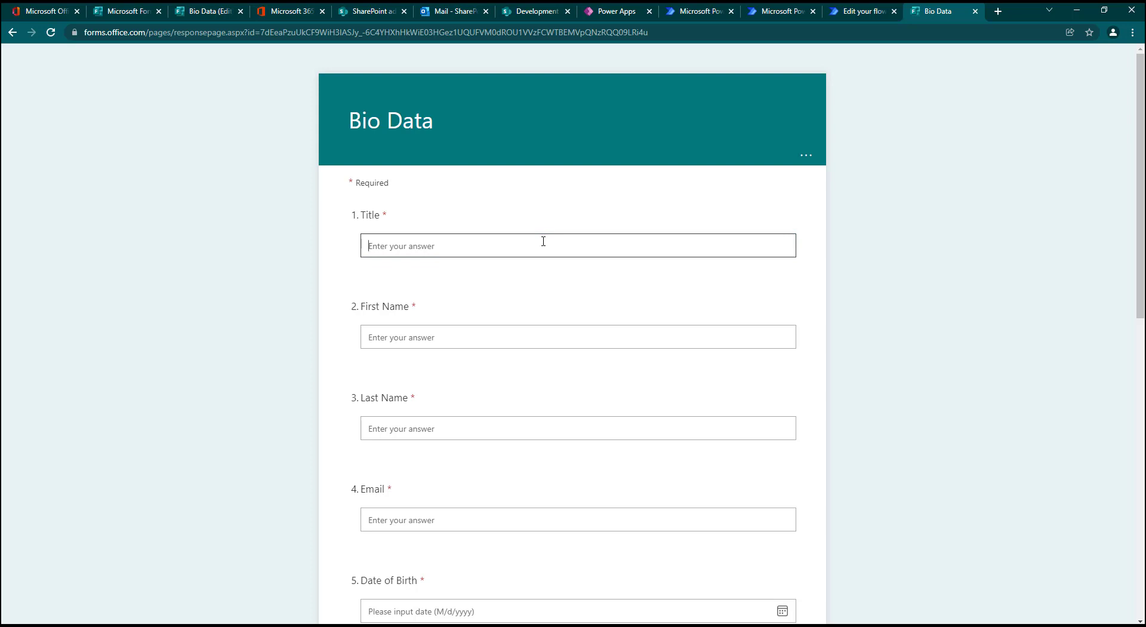
text(Mr)
click(437, 331)
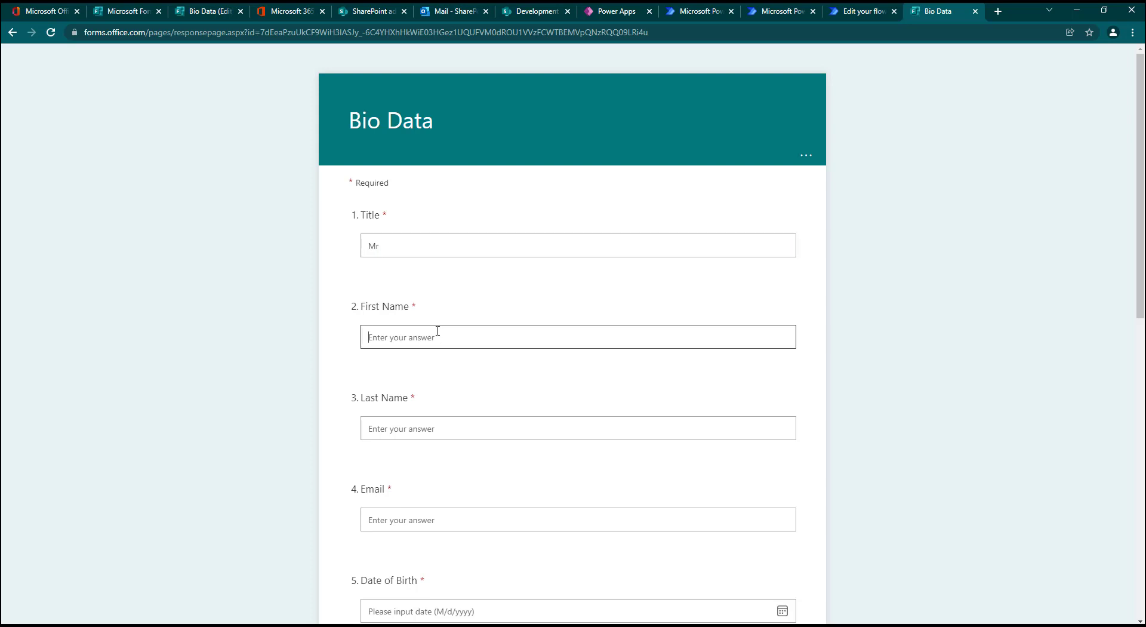
click(420, 433)
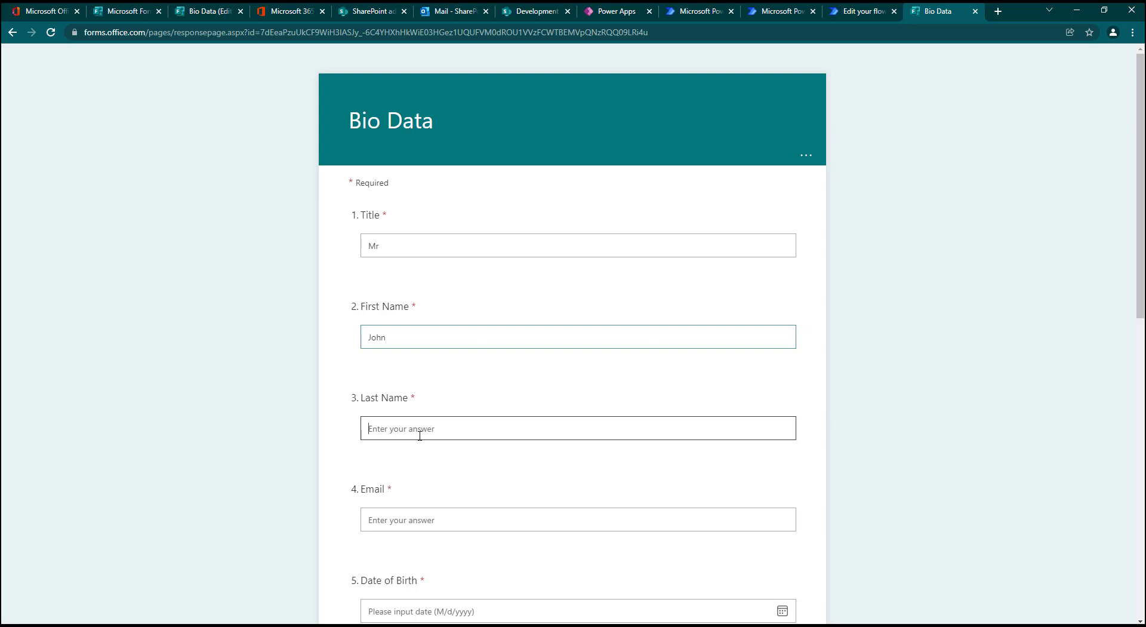
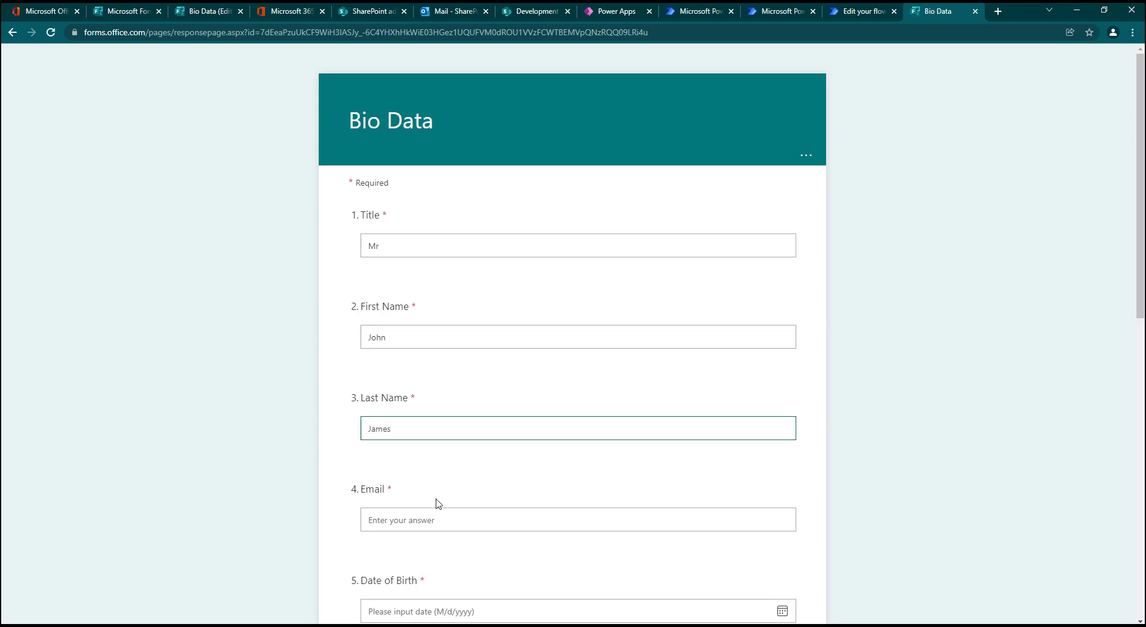
Step: Fill in the respondent's email address in the Email question
click(419, 528)
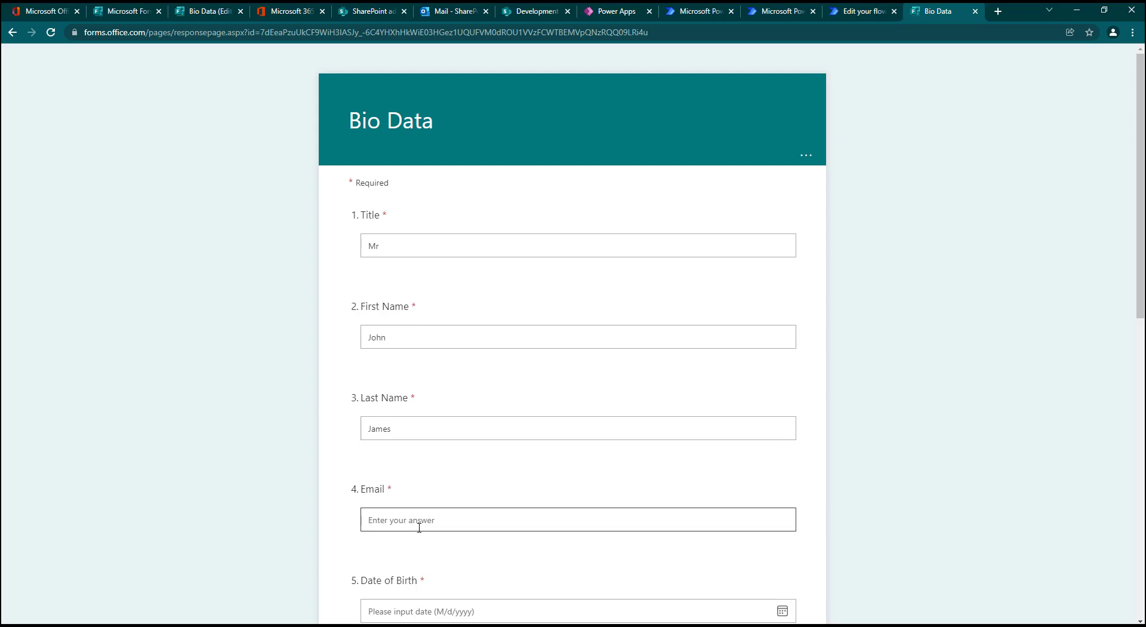
Step: Pick the respondent's date of birth from the calendar, choosing its year first
scroll(915, 455, down, 5)
click(781, 210)
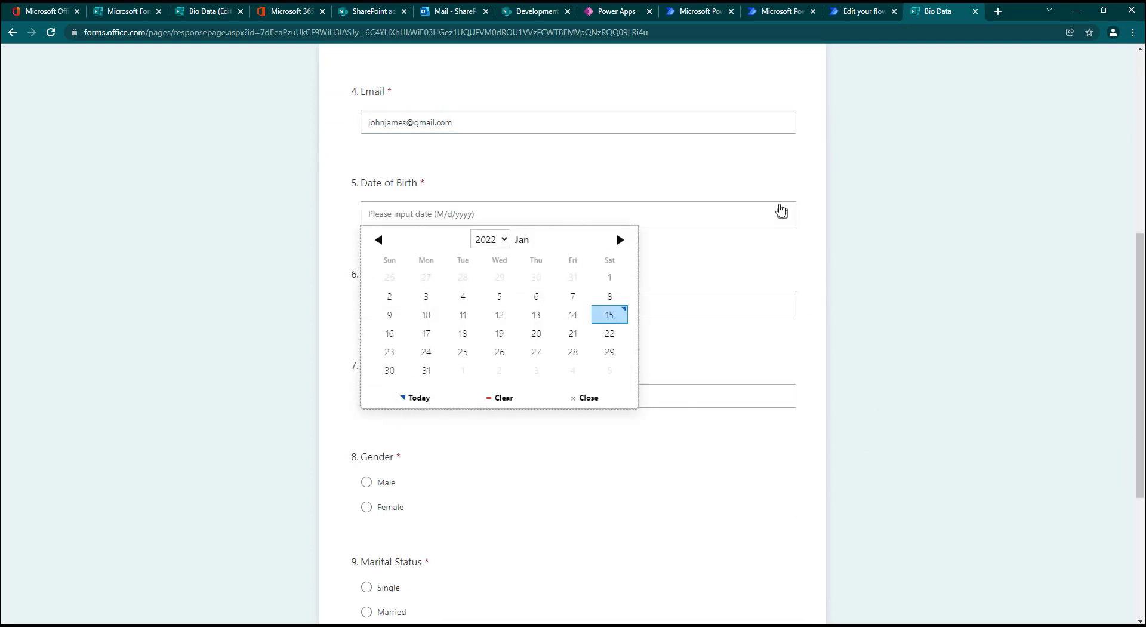
click(489, 239)
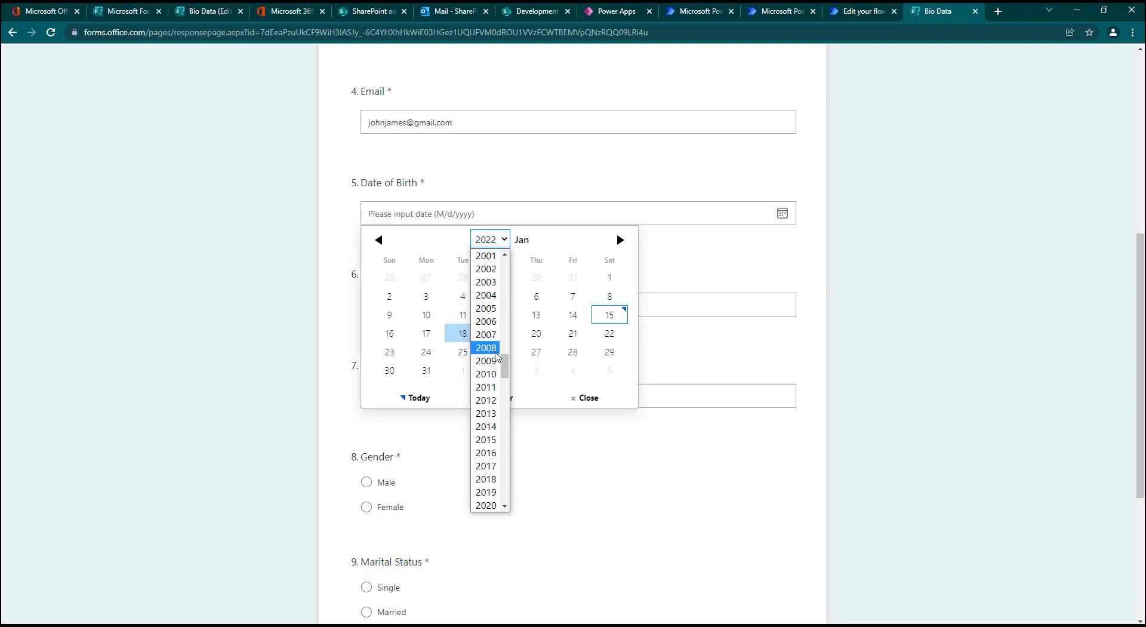
click(495, 374)
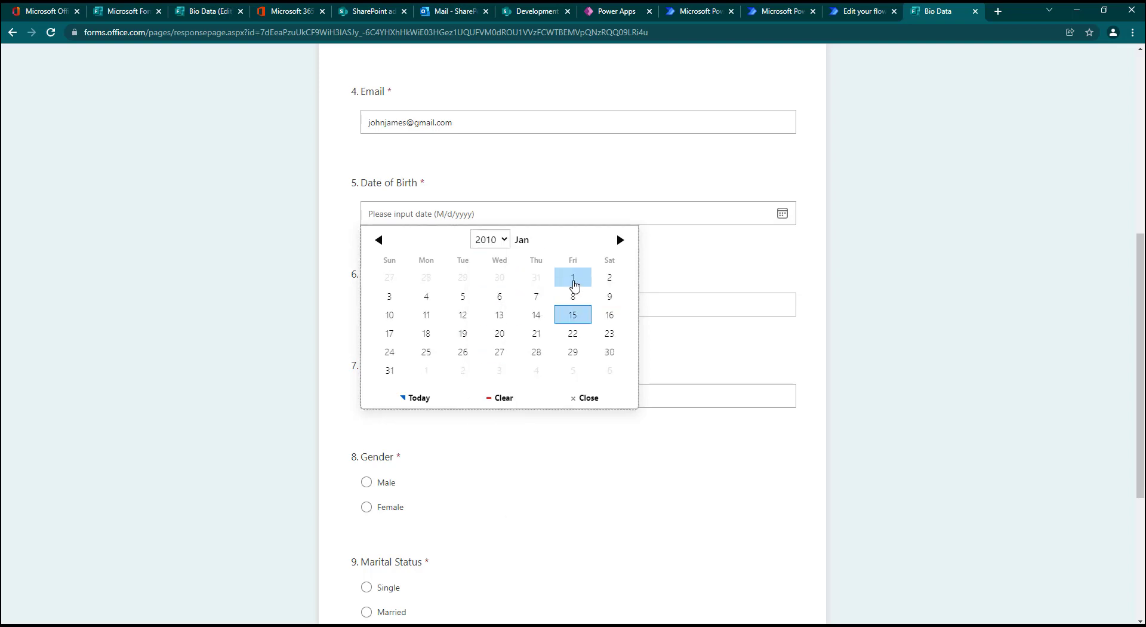
click(572, 279)
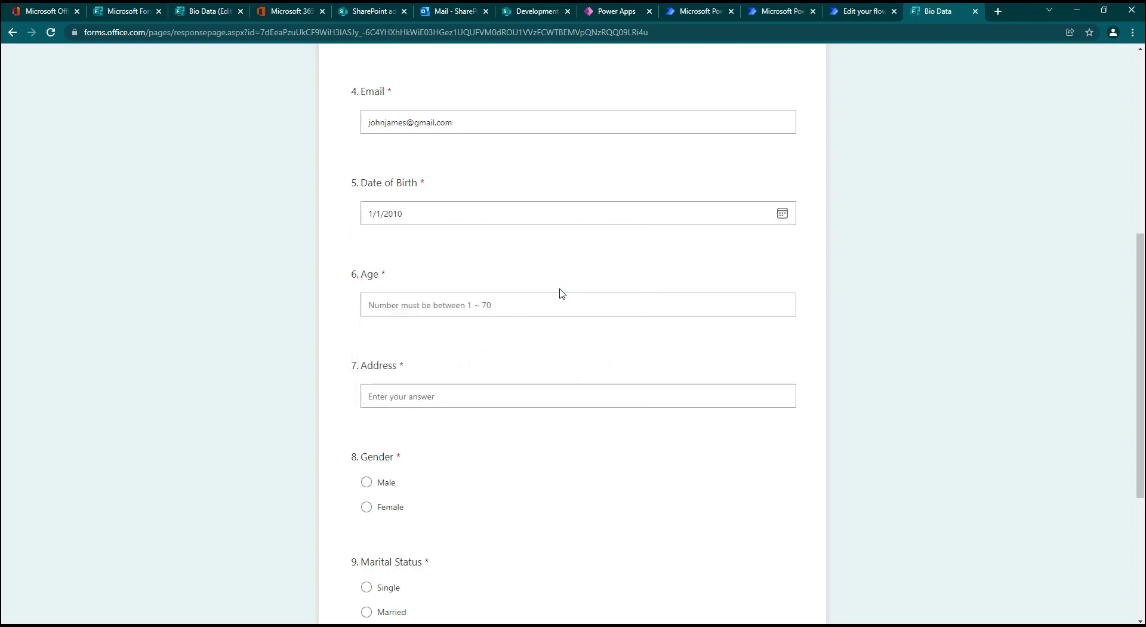
Step: Set the Age answer to 12 and fill in the respondent's address
click(501, 305)
text(12)
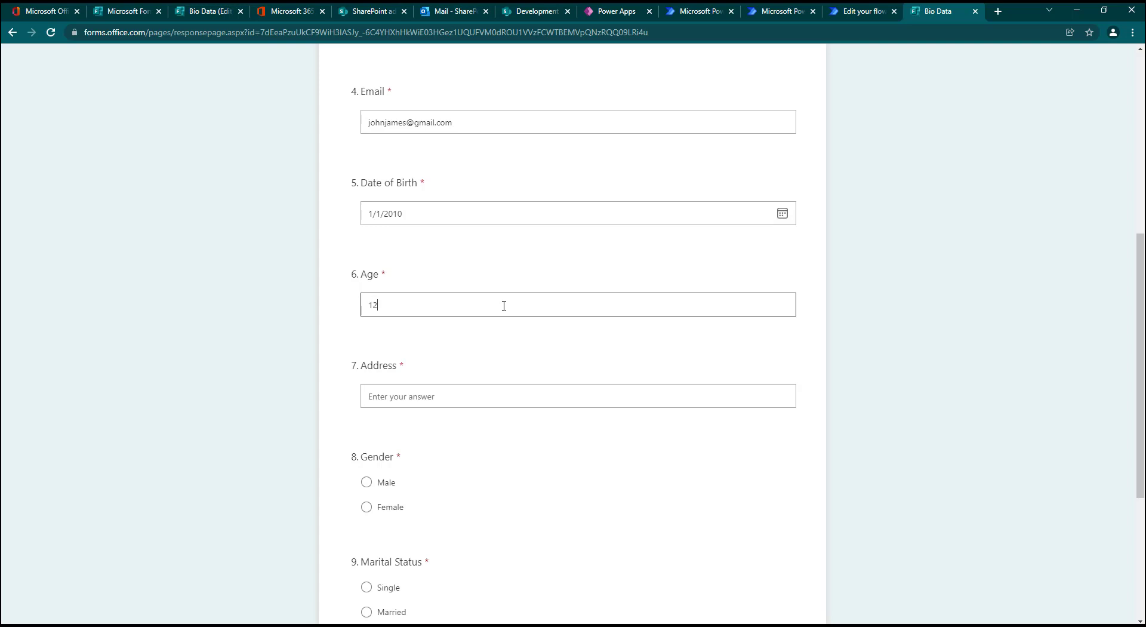
click(448, 396)
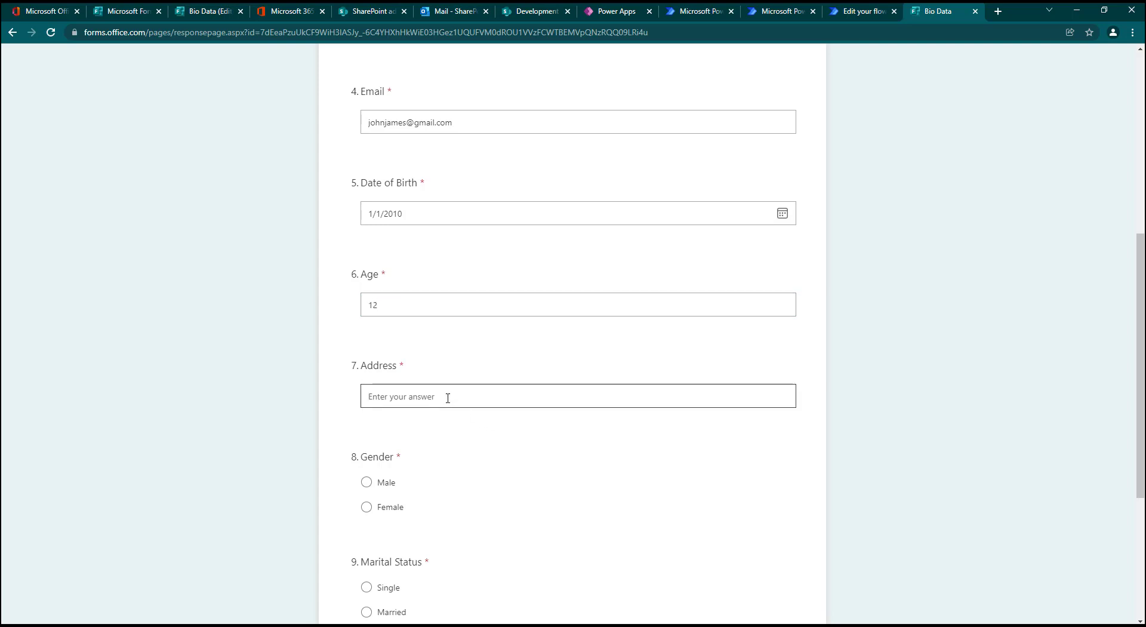
text(Lagos, Nigeria)
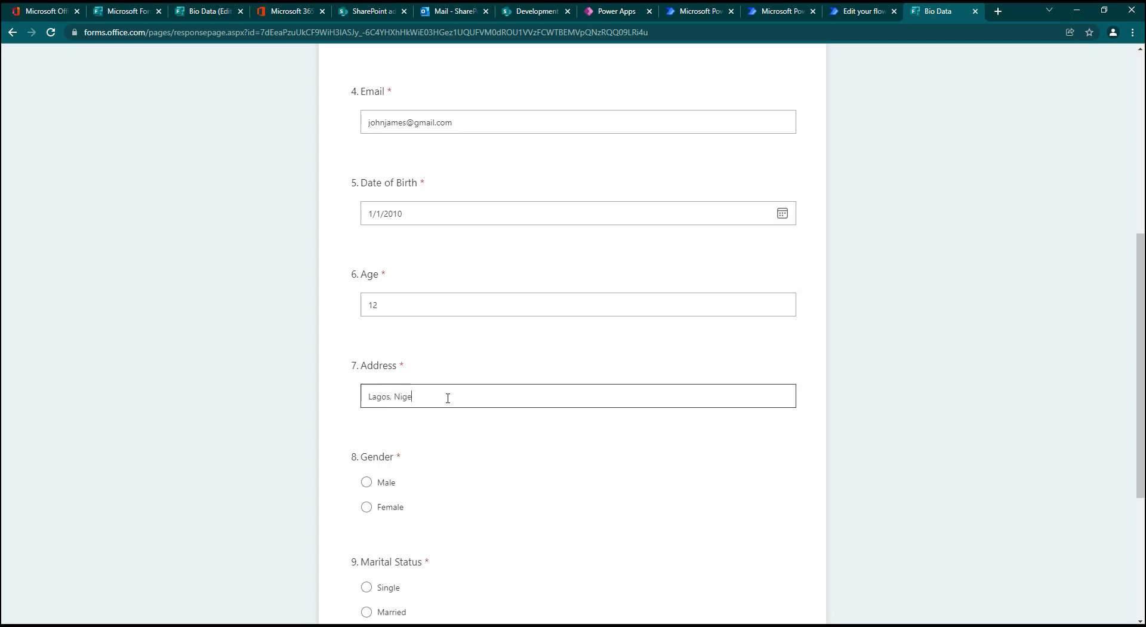
Step: Answer Gender with Male and Marital Status with Single, and submit the response
click(366, 481)
scroll(393, 395, down, 4)
click(388, 350)
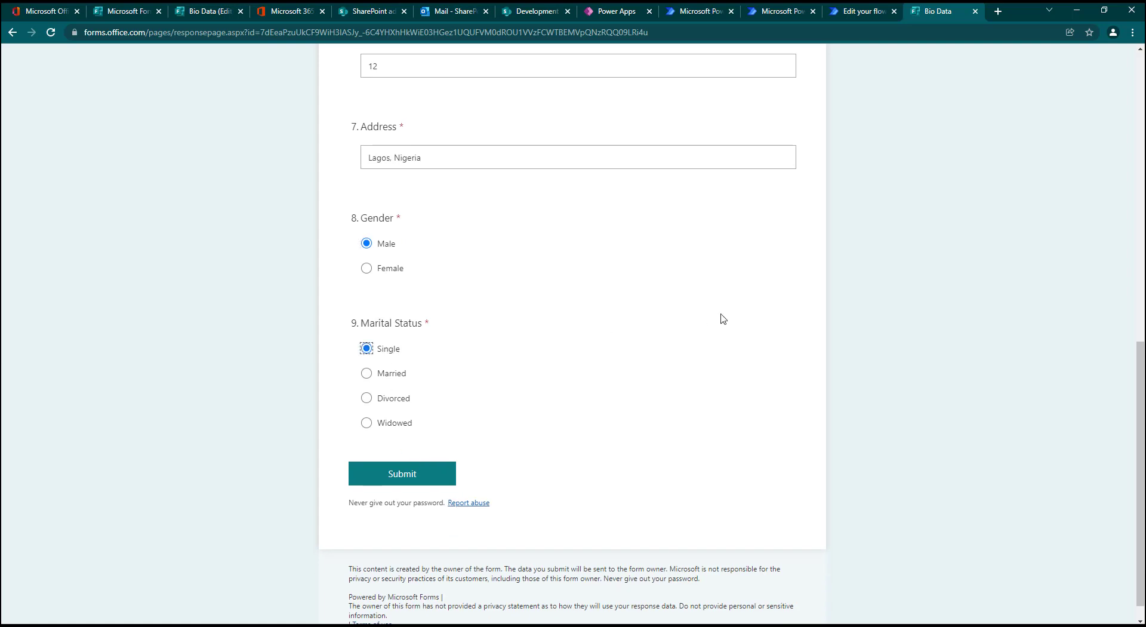
click(383, 482)
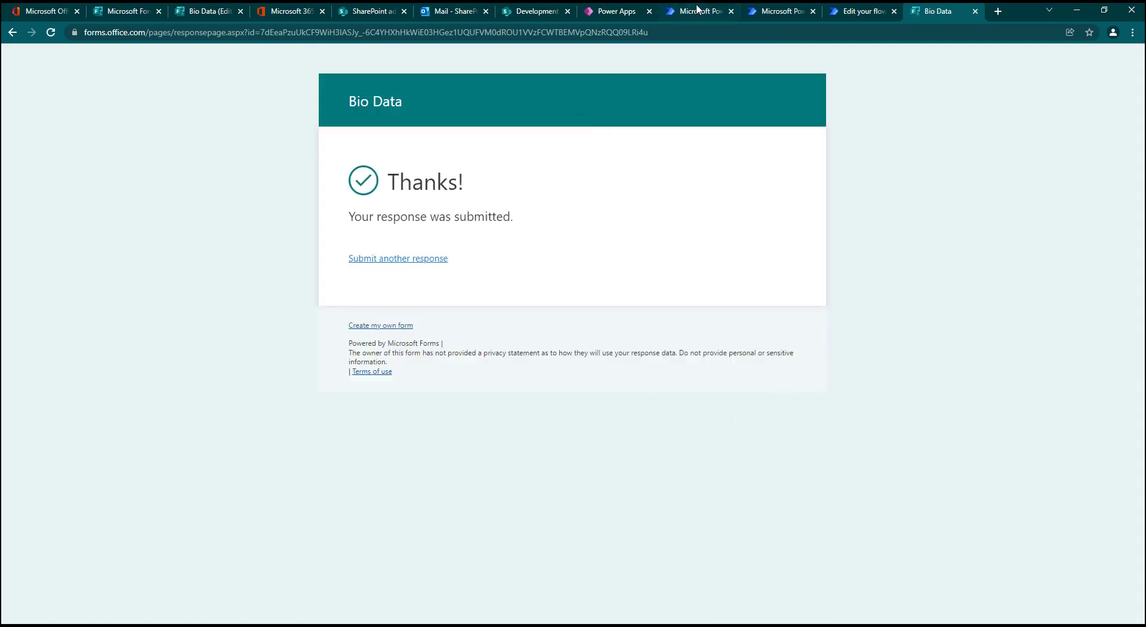
Step: Switch to the Forms Automation flow in Power Automate and open its latest run from the run history
click(856, 13)
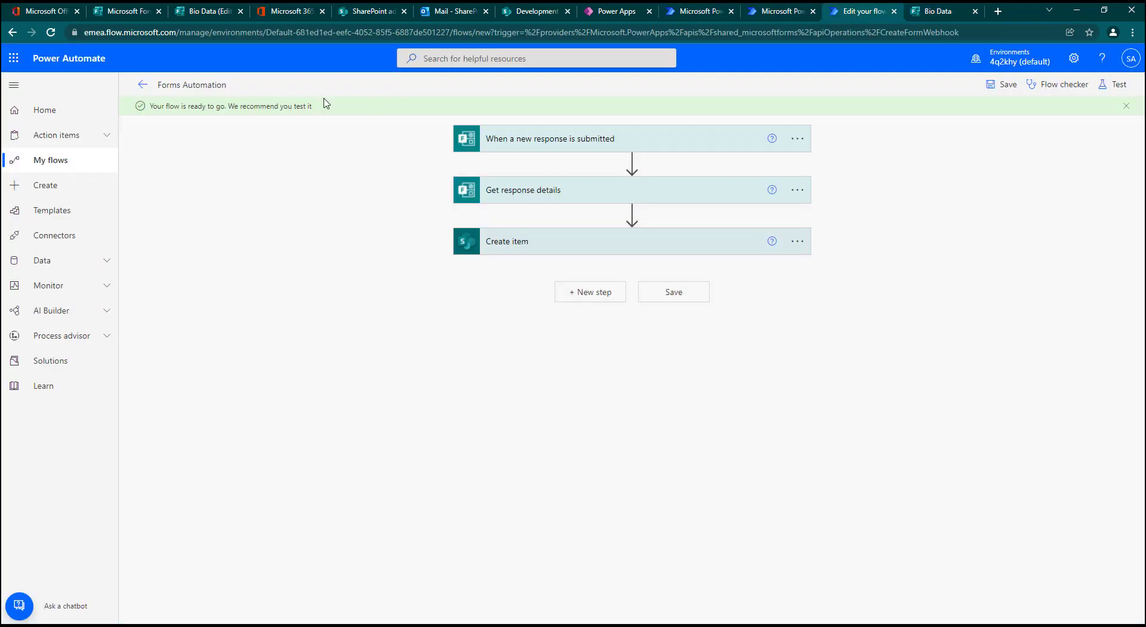
click(143, 85)
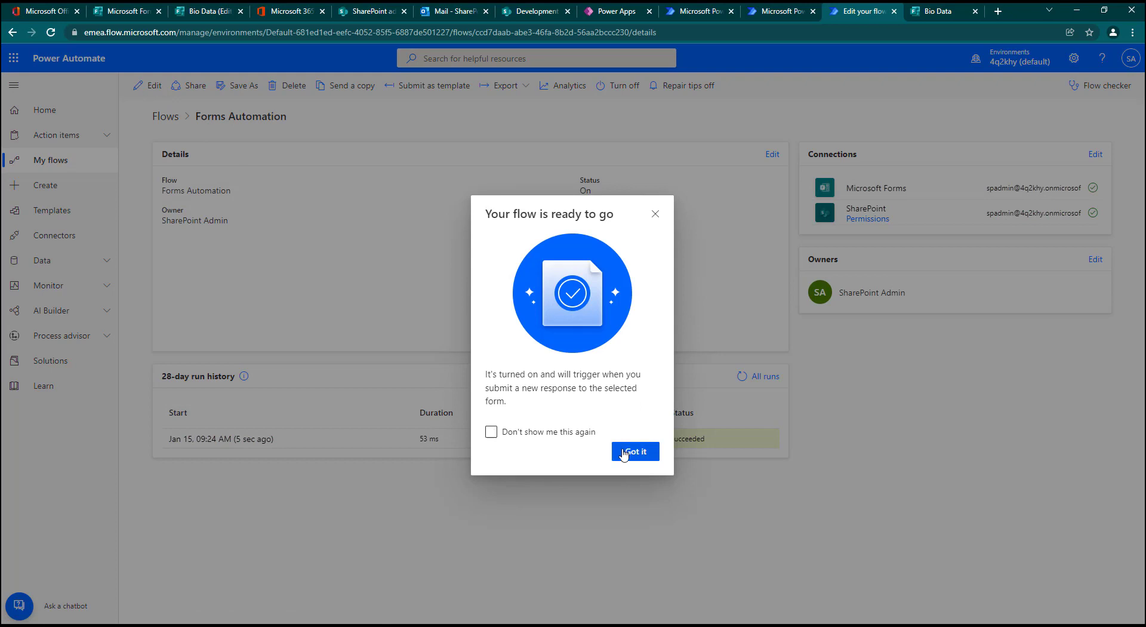
click(627, 451)
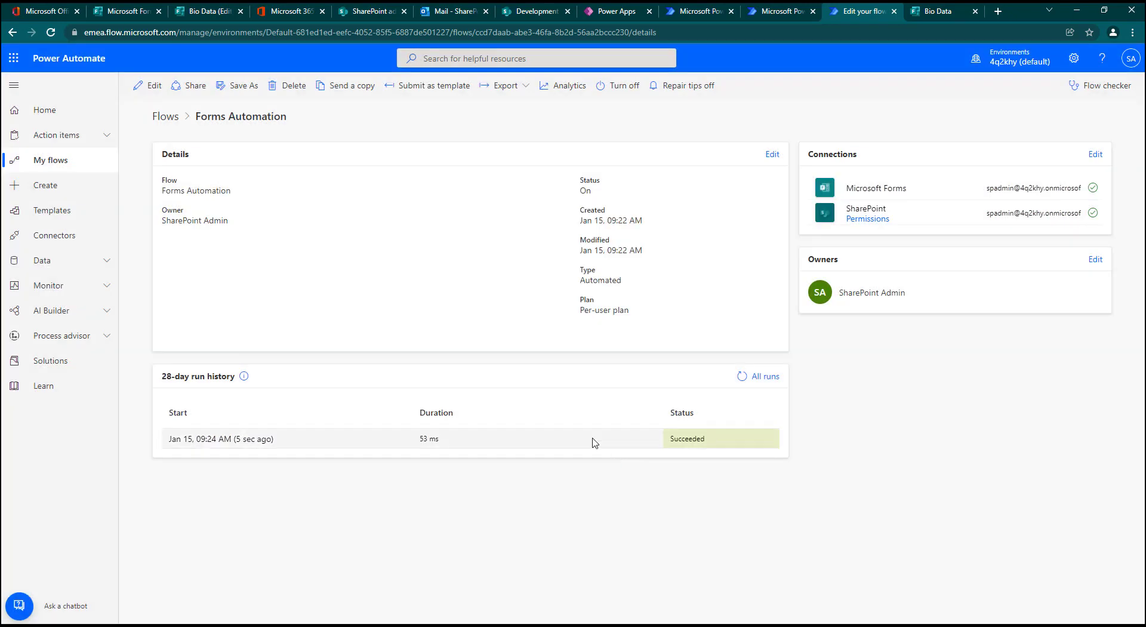
click(240, 440)
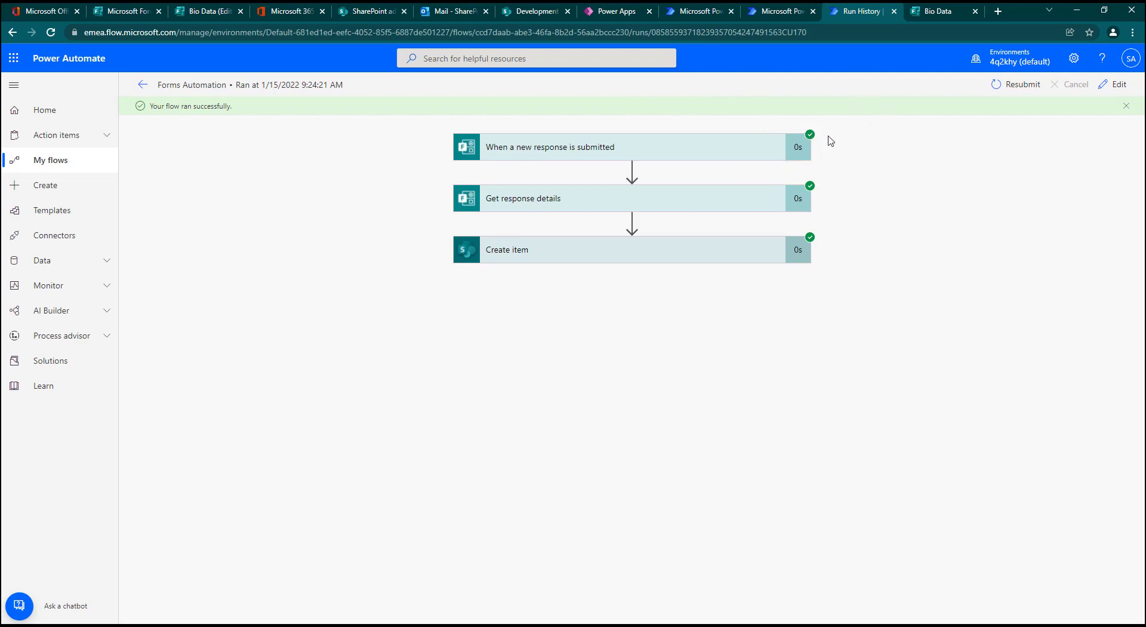
Step: Examine the run's trigger and Create item inputs, and check for the matching entry in the SharePoint Bio Data List
click(758, 157)
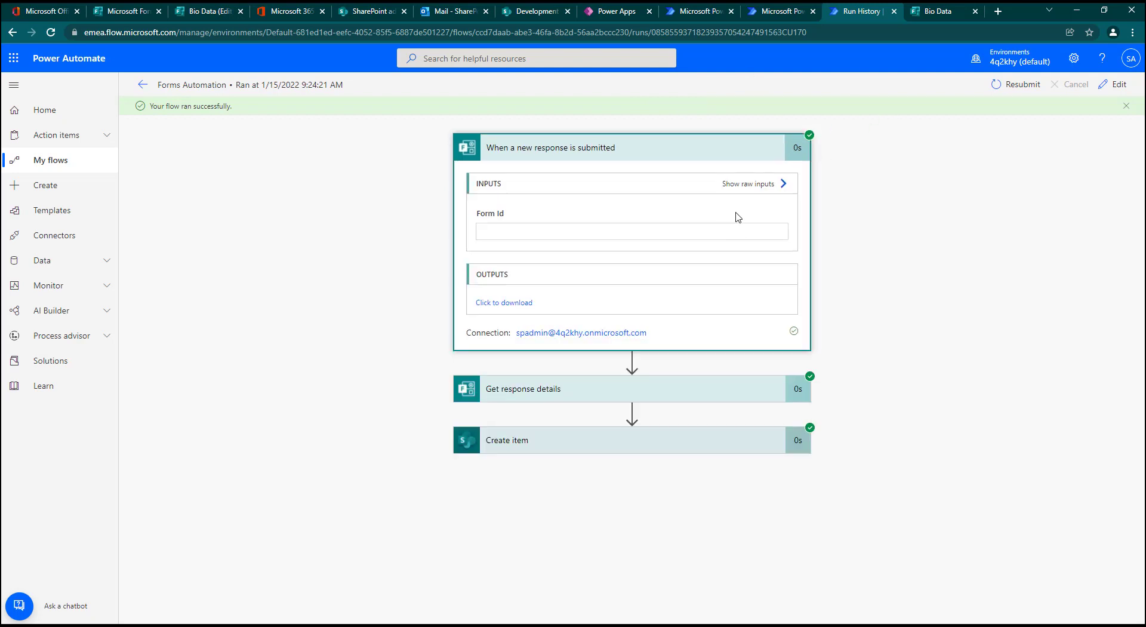
click(686, 449)
scroll(689, 454, down, 5)
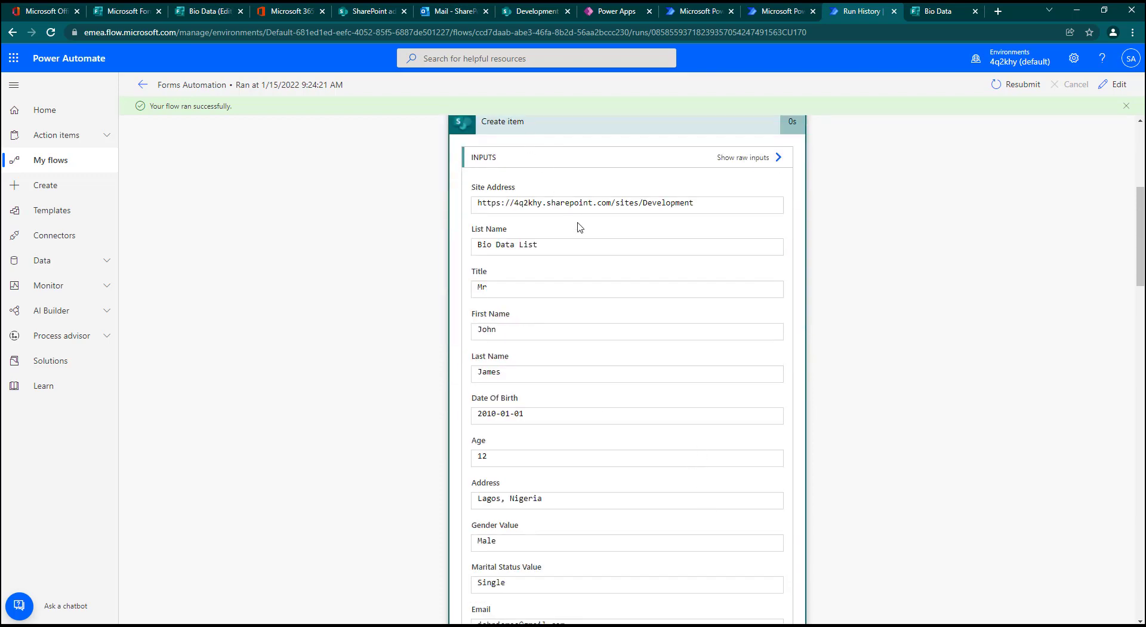
click(537, 12)
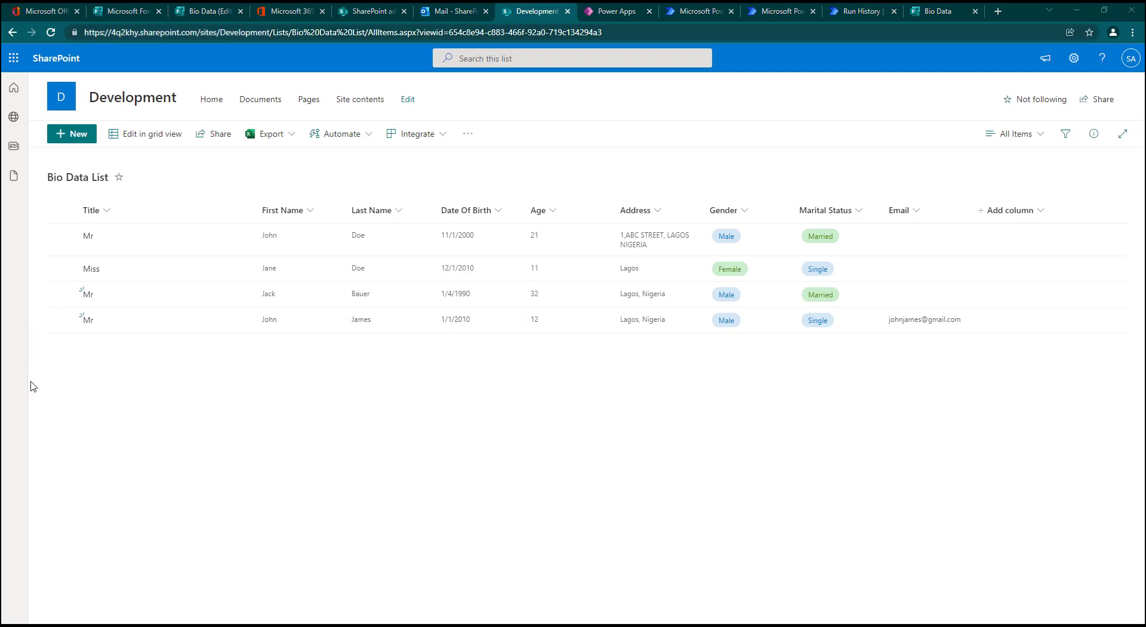
Step: Look at the Bio Data form, return to the SharePoint Bio Data List, and select its newest item to review
click(196, 12)
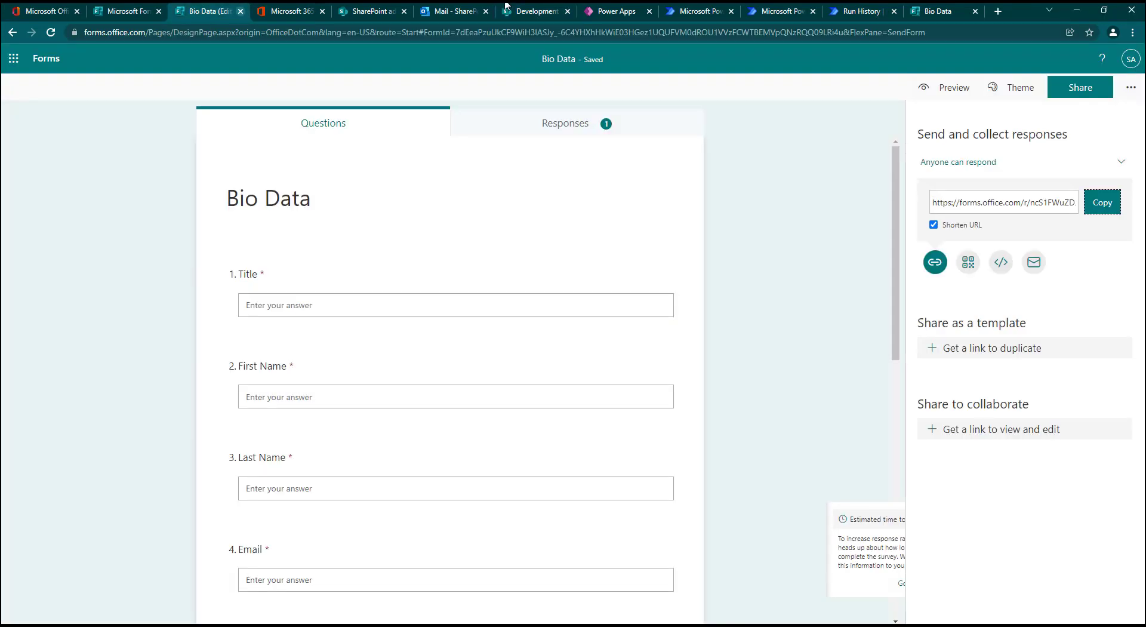
click(533, 11)
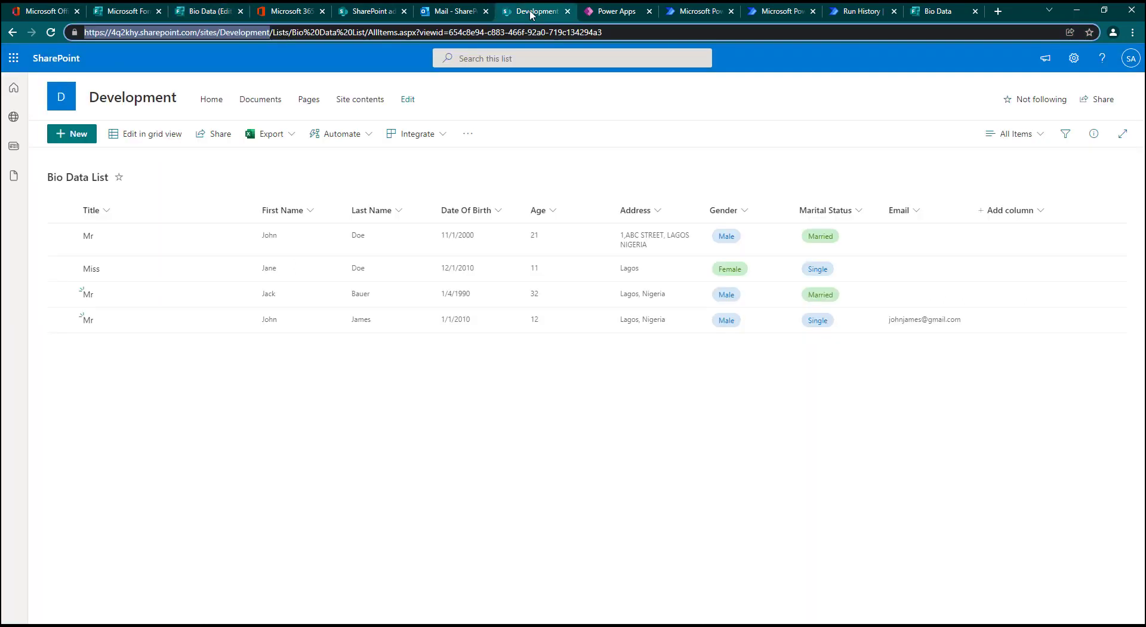
click(62, 321)
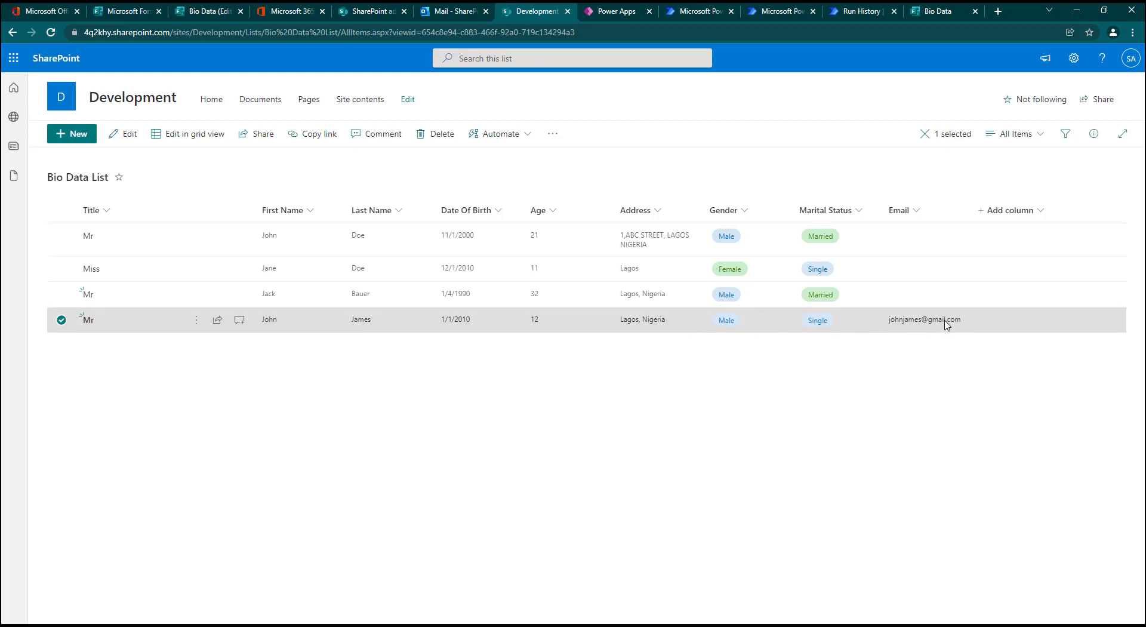
Step: Switch to the Power Apps Bio Data List app, leave the entry form, refresh the list, and view the newest record's details
click(615, 11)
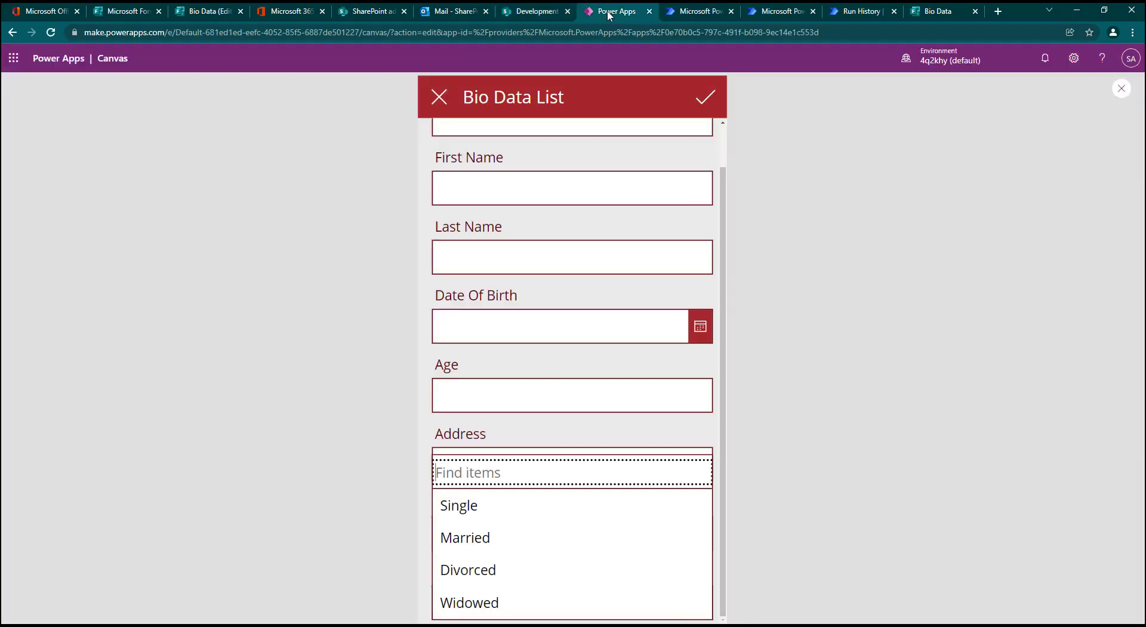
click(440, 97)
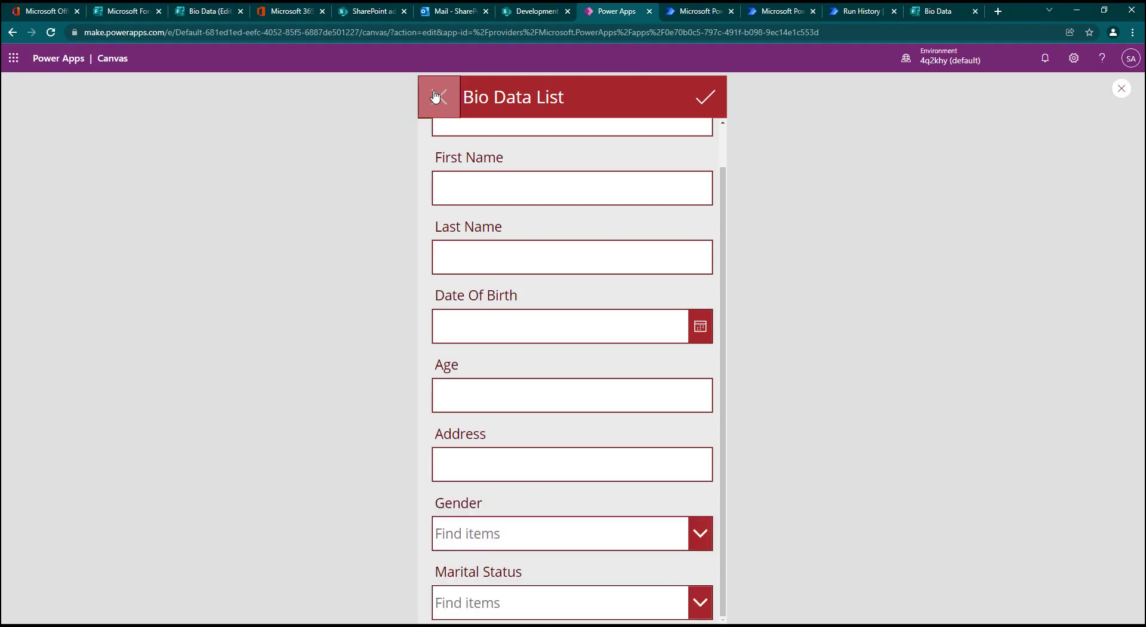
click(624, 101)
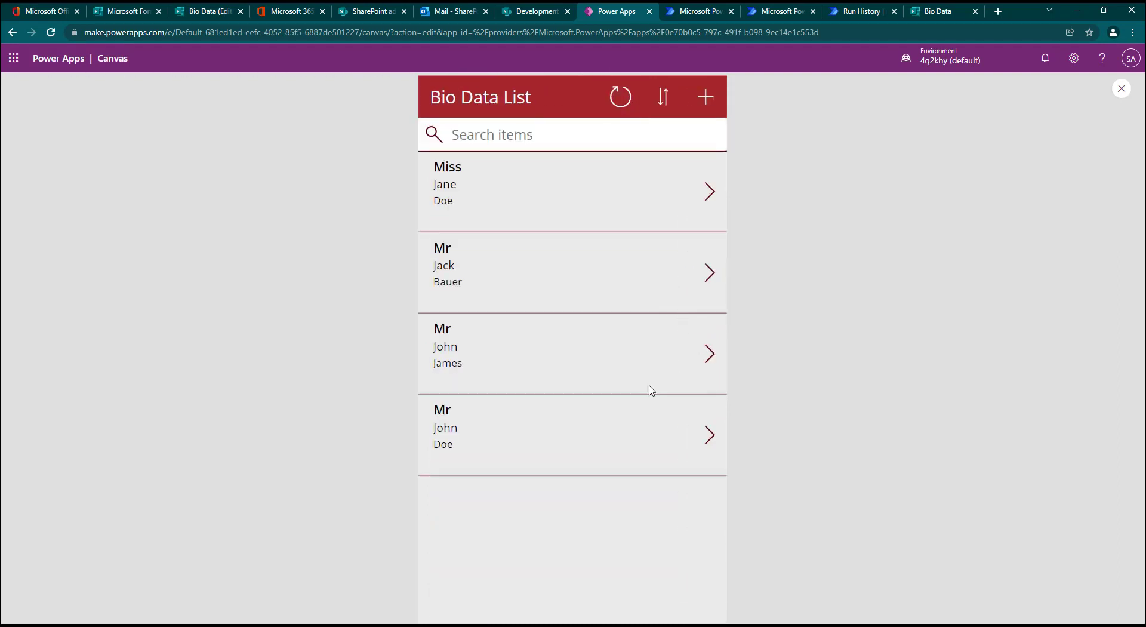
click(704, 356)
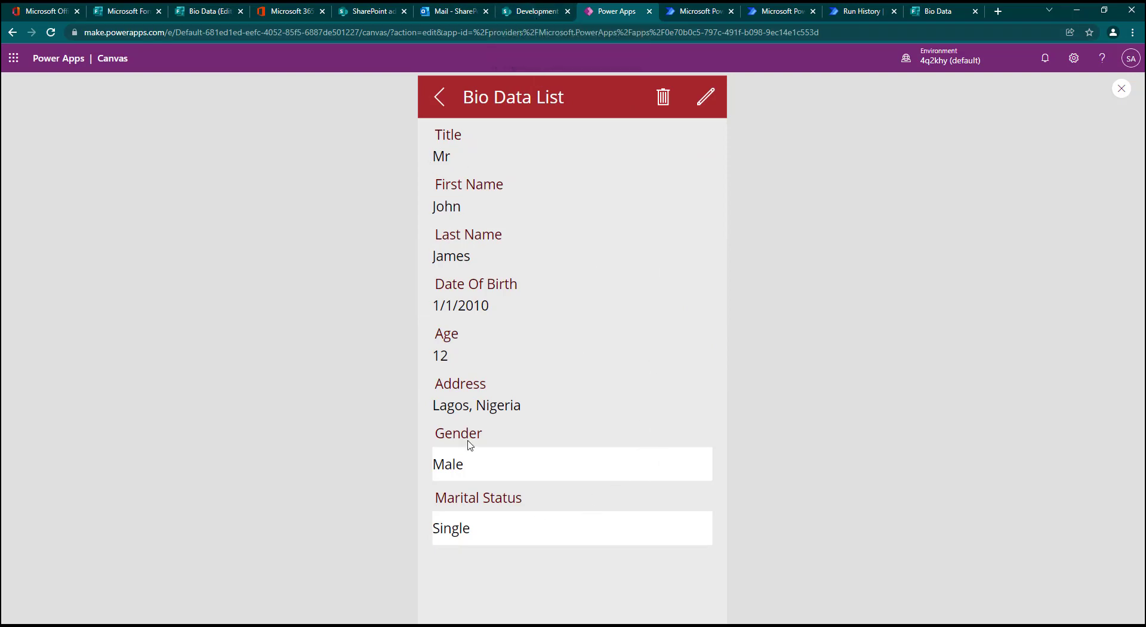
click(435, 103)
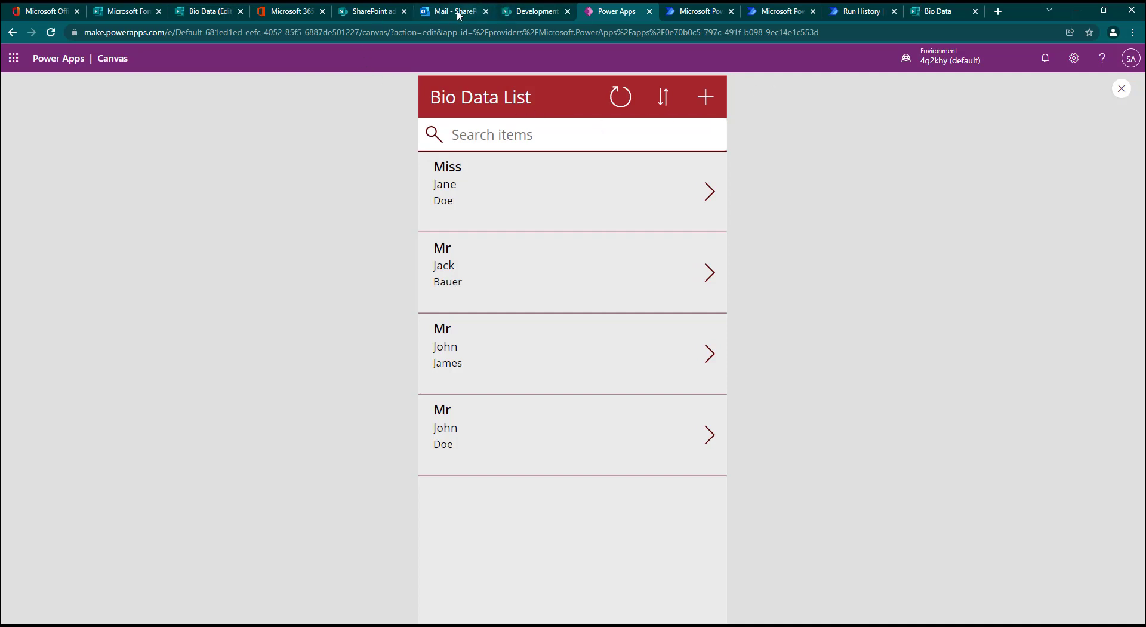
Step: Switch to the Forms Automation run in Power Automate, edit the flow, and add an Office 365 Outlook Send an email (V2) action after Create item
click(854, 11)
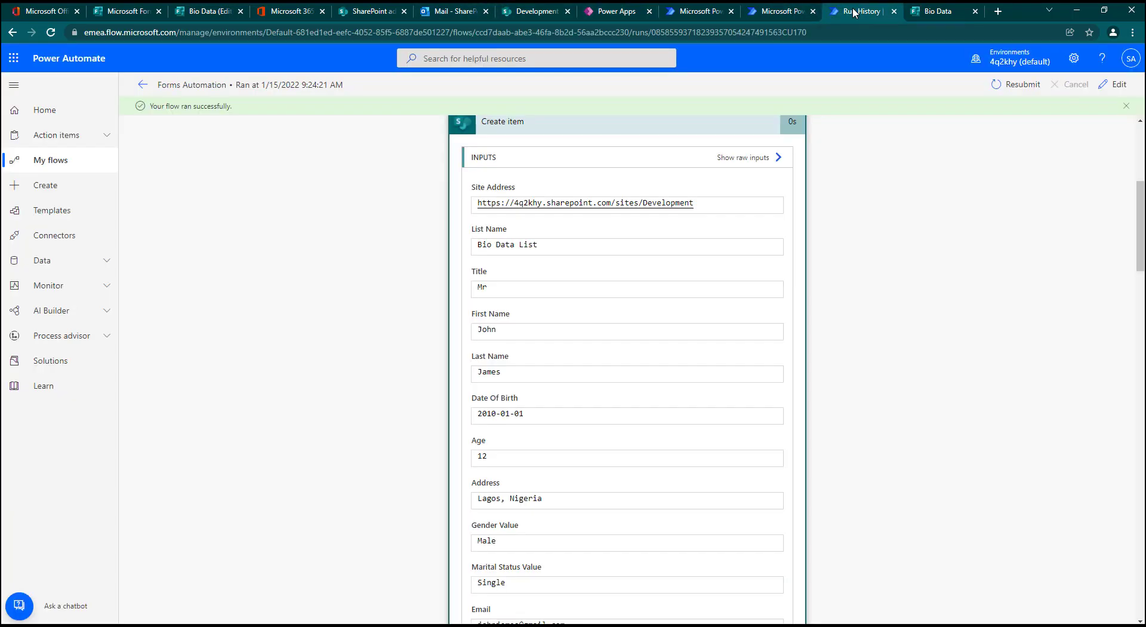
click(1113, 87)
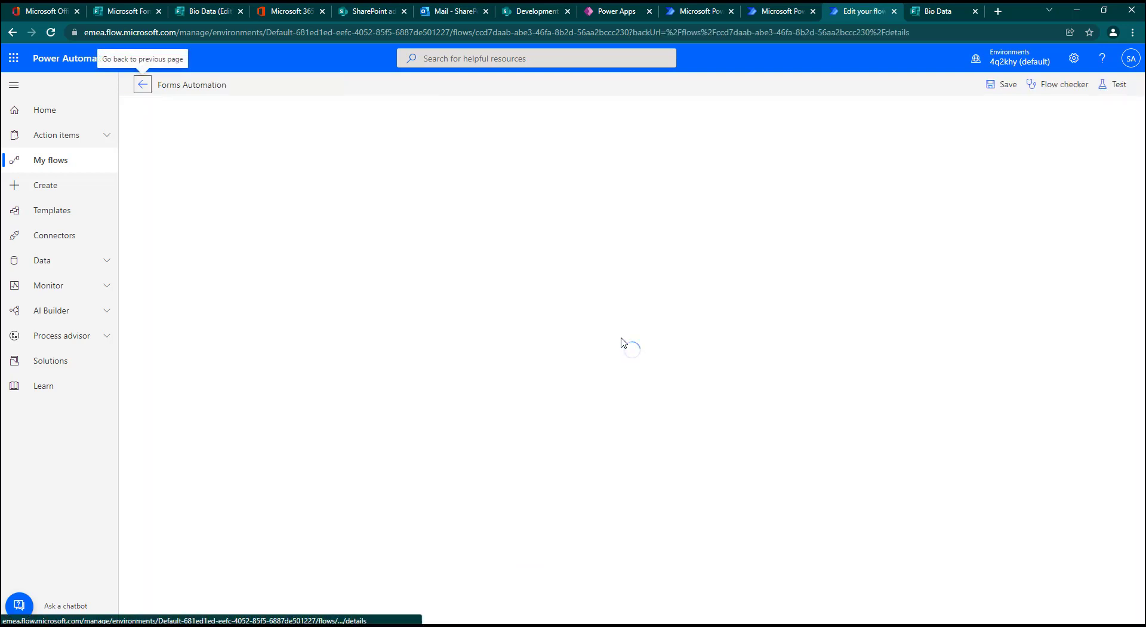
click(598, 277)
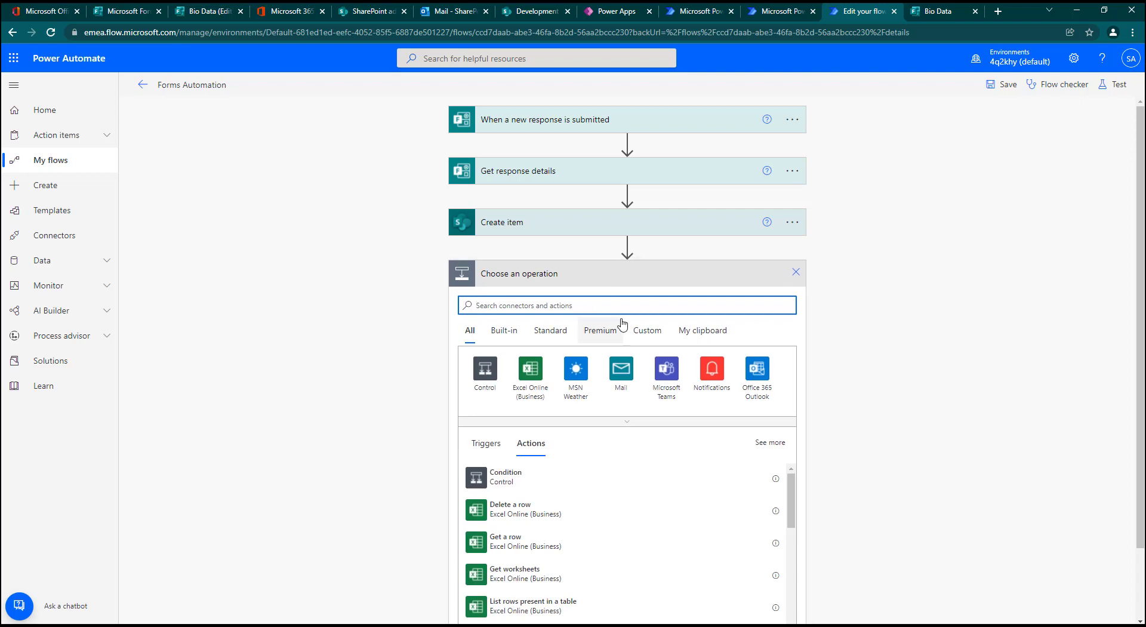
click(756, 379)
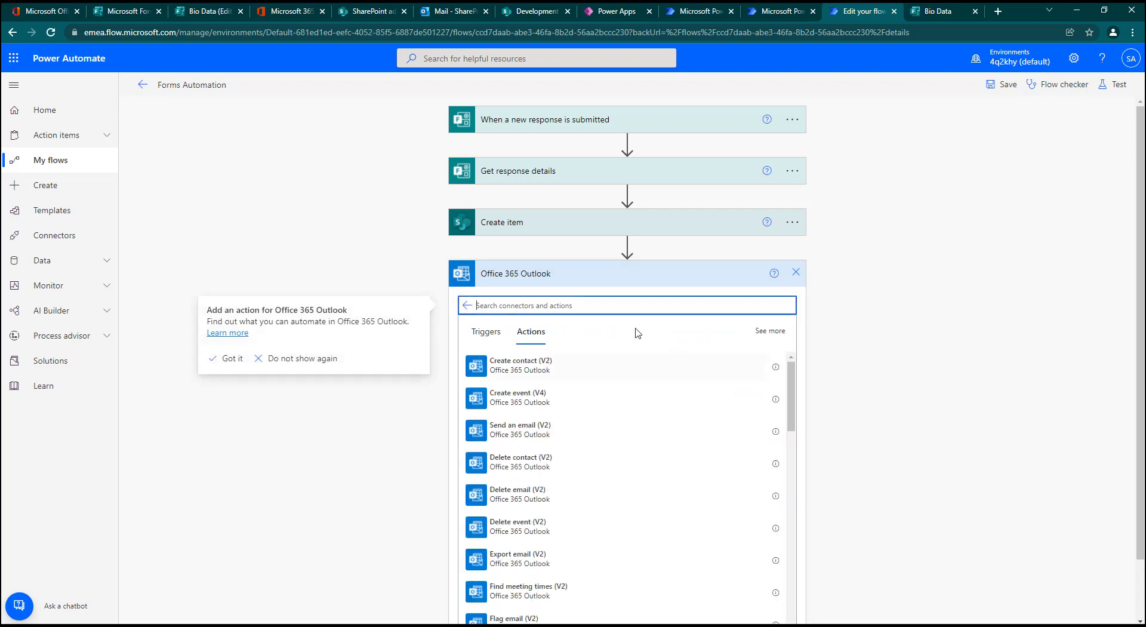
click(548, 431)
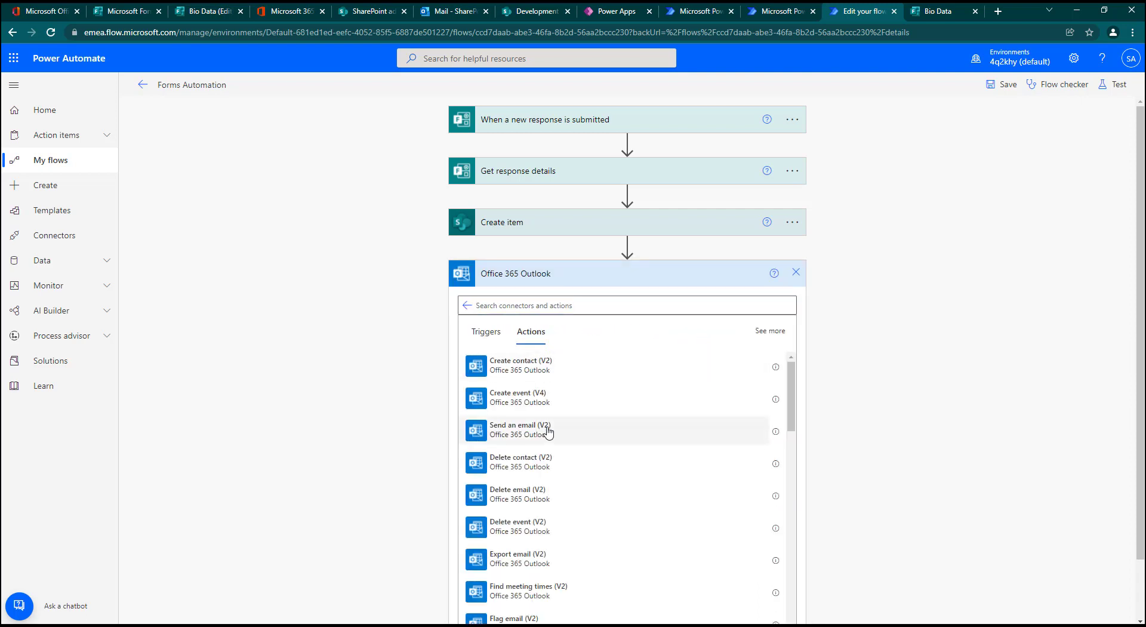
Step: Address the email to the Email answer from Get response details and set its subject to "Thank you for Registering"
click(664, 302)
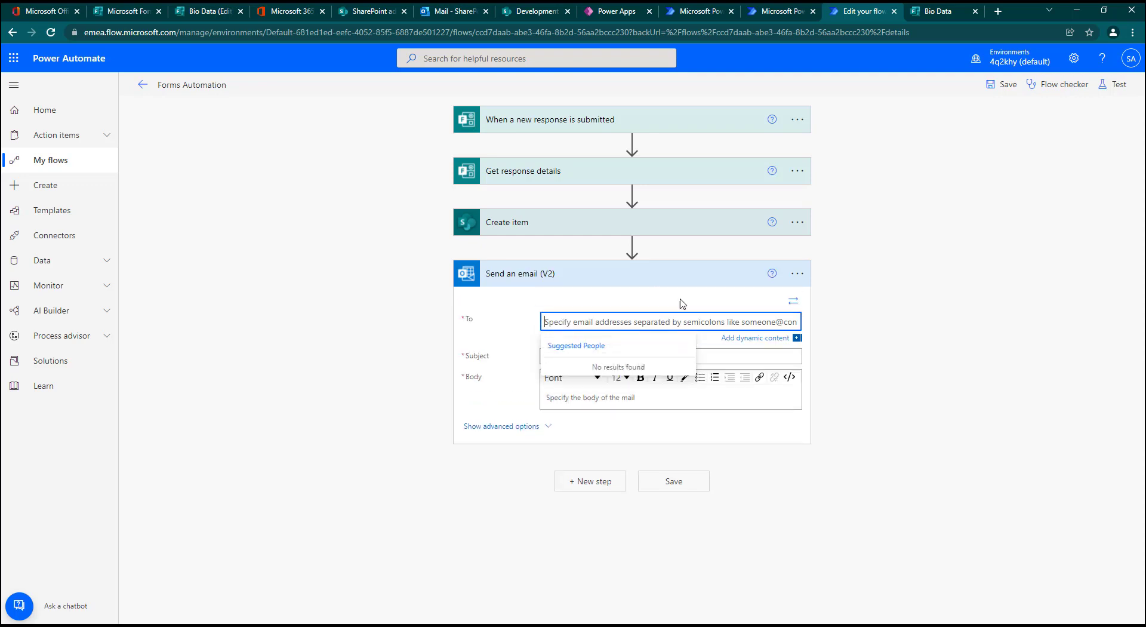
click(745, 340)
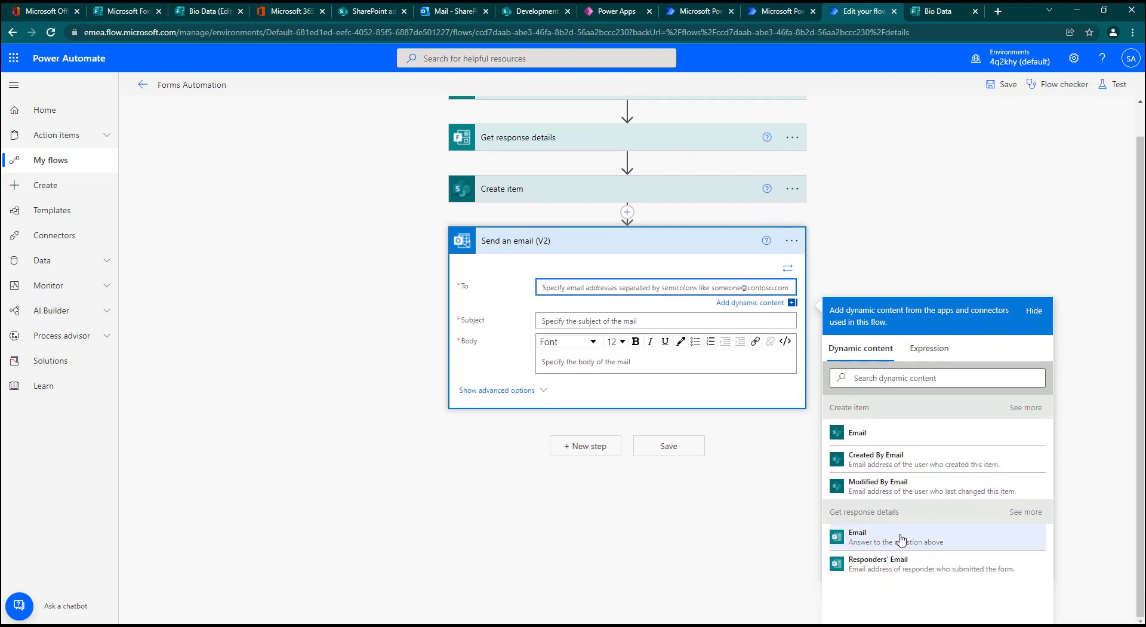
click(873, 540)
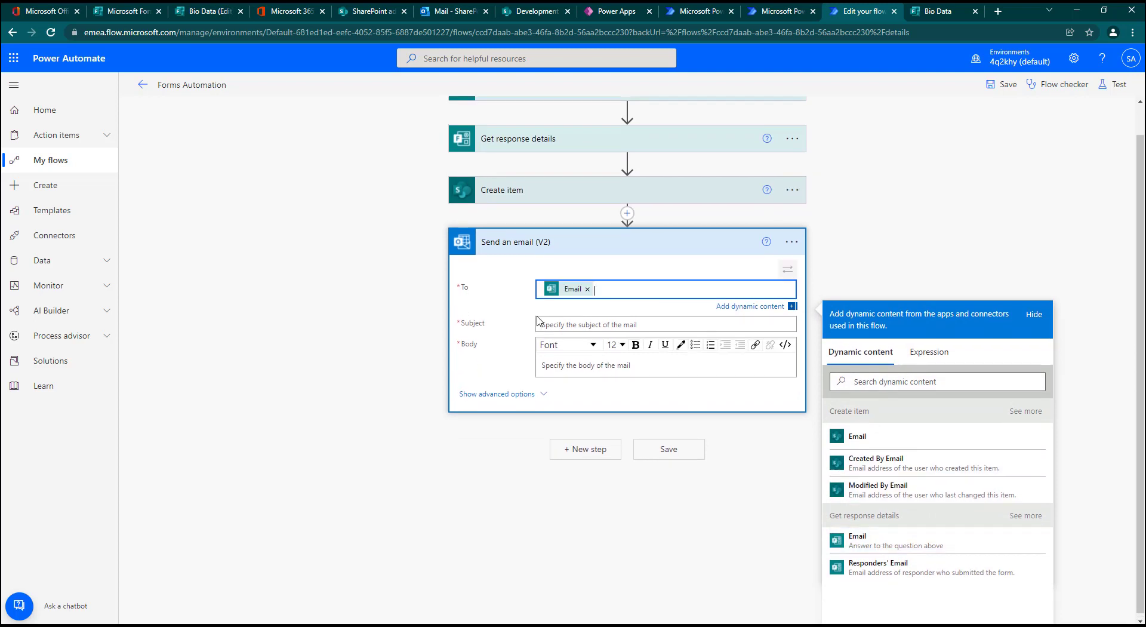
click(561, 325)
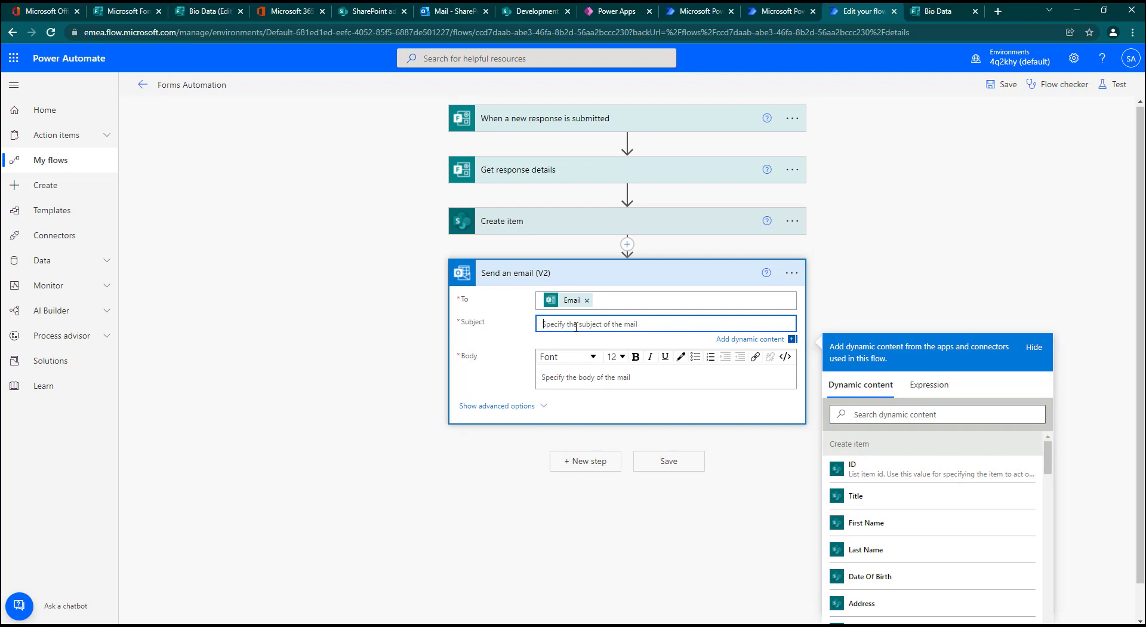
text(Thank you for Registering)
Step: Begin the email body with the greeting "Dear", the First Name answer from Get response details, and a comma
click(616, 375)
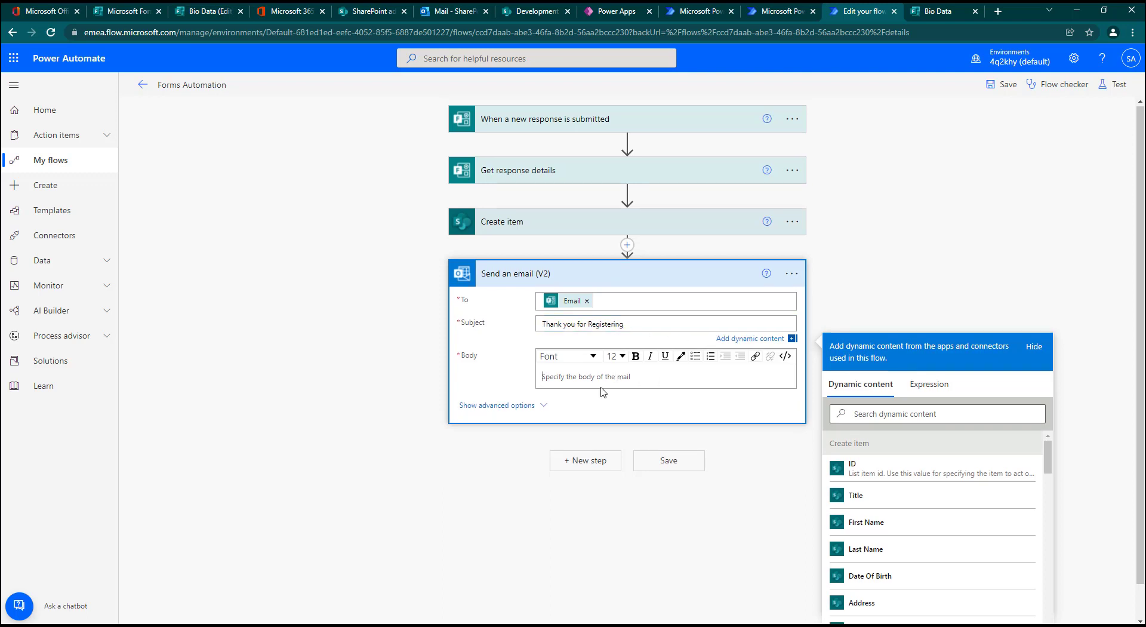
text(Dear)
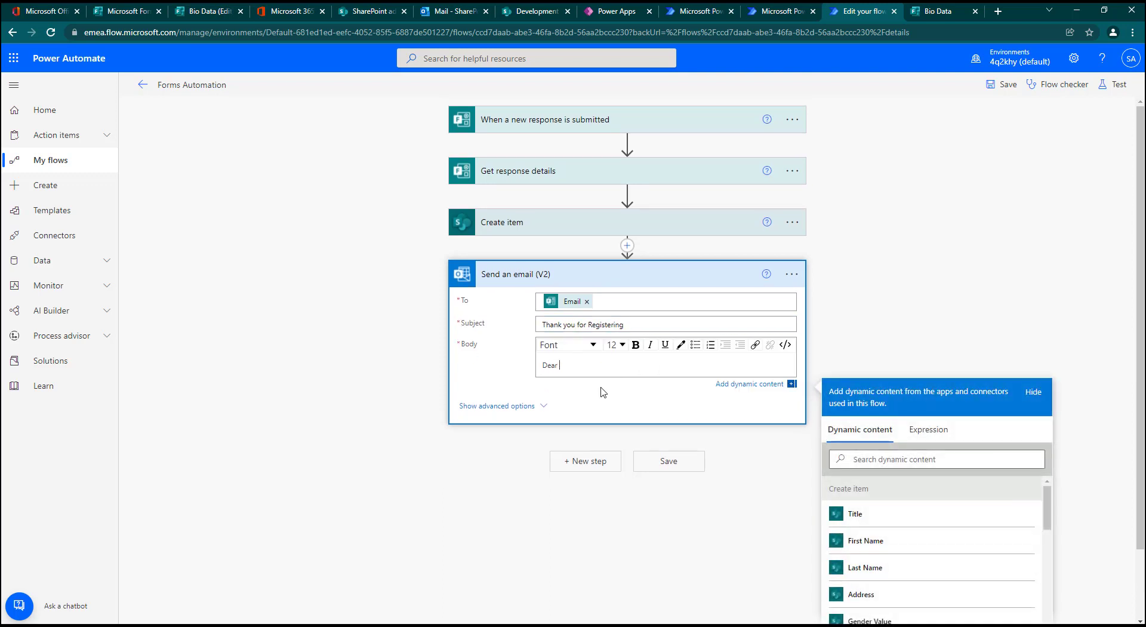
click(895, 541)
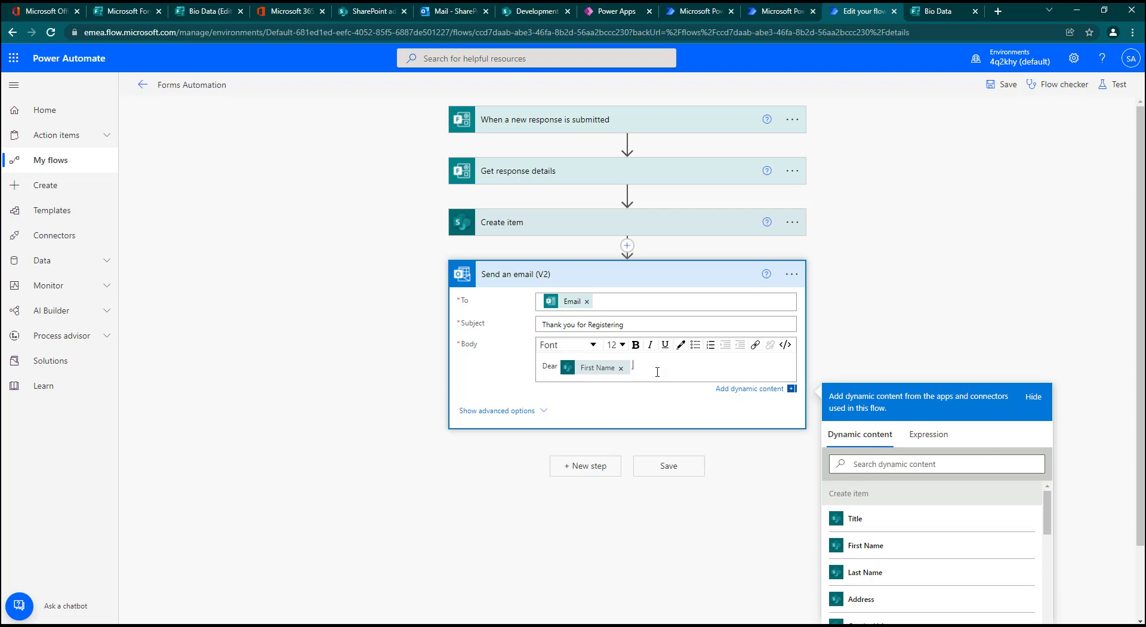
click(620, 367)
scroll(938, 575, down, 8)
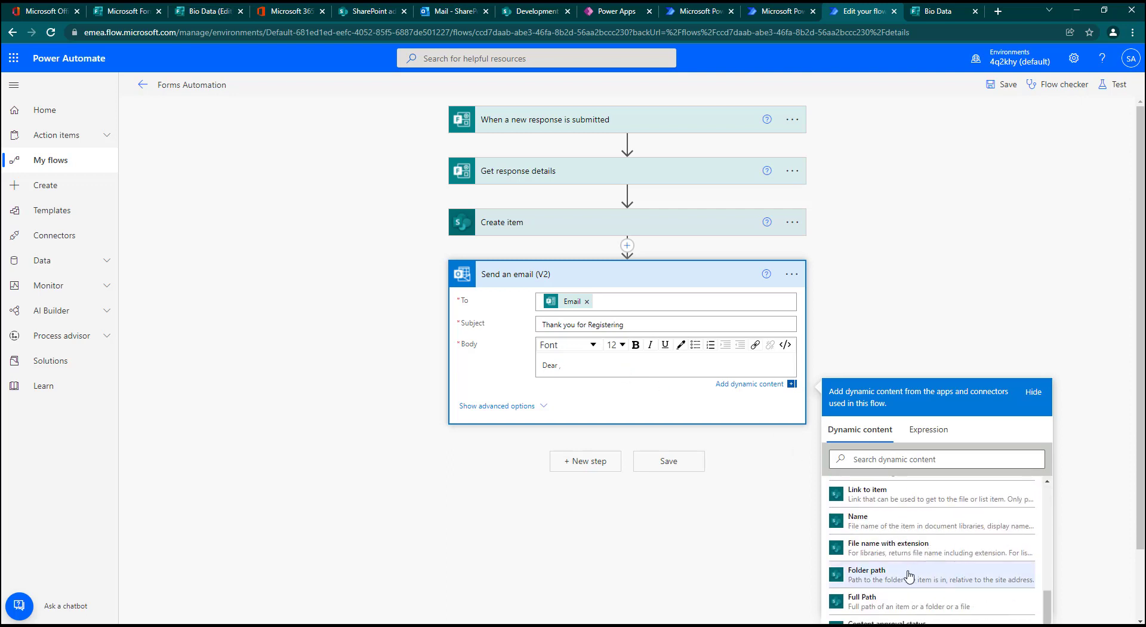
click(905, 459)
text(firs)
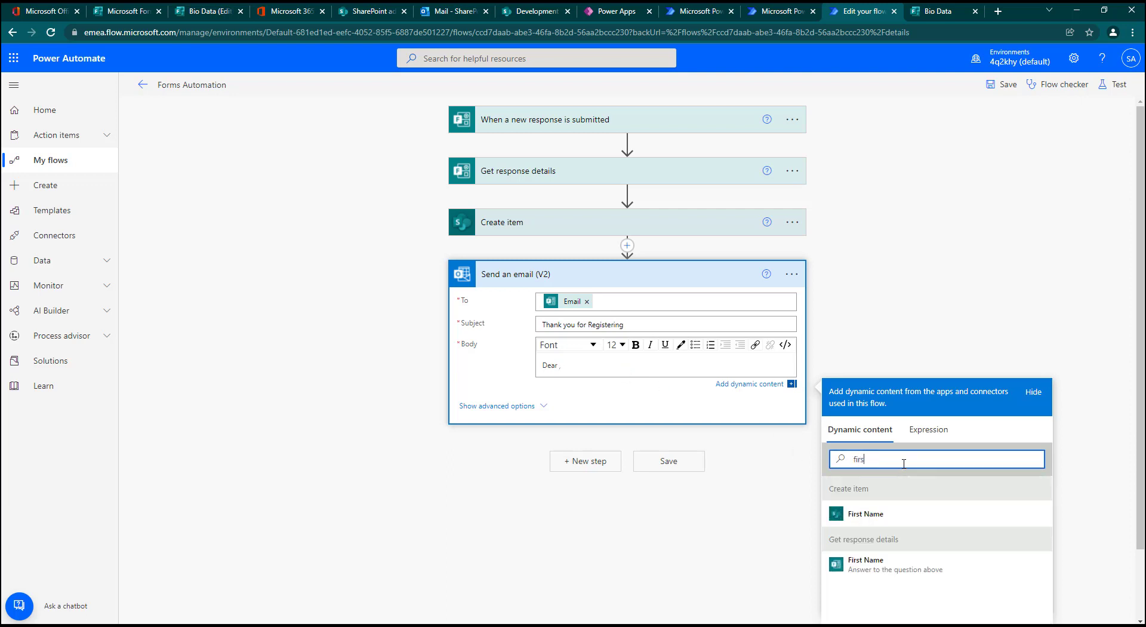
click(889, 570)
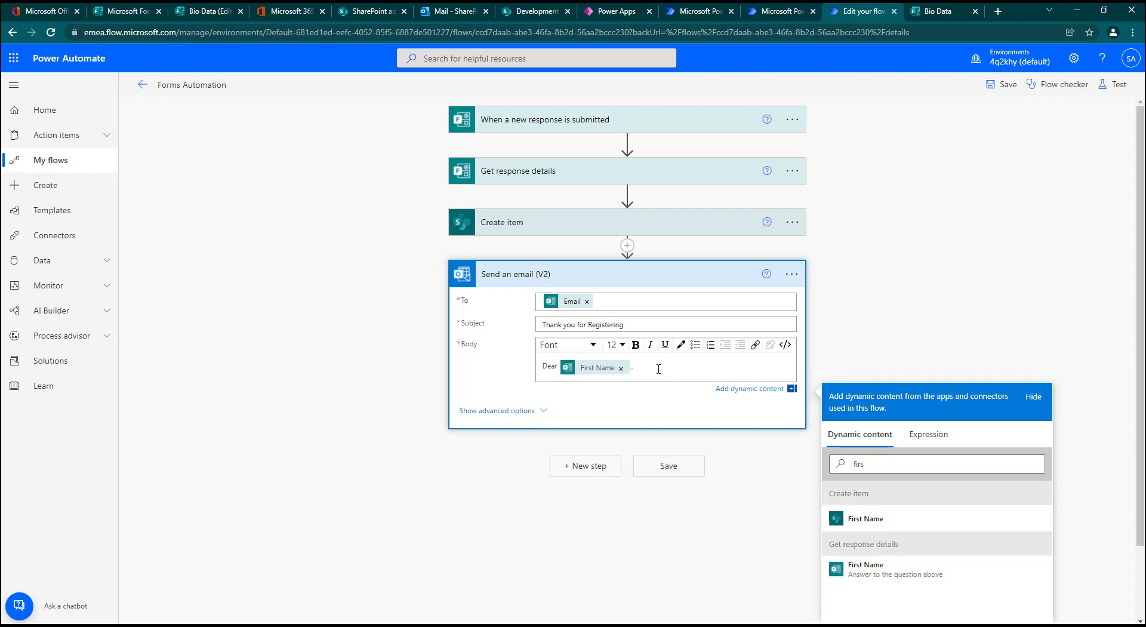
Step: Add the line "Thank you for registering for our event." below the greeting and save the flow
key(Return)
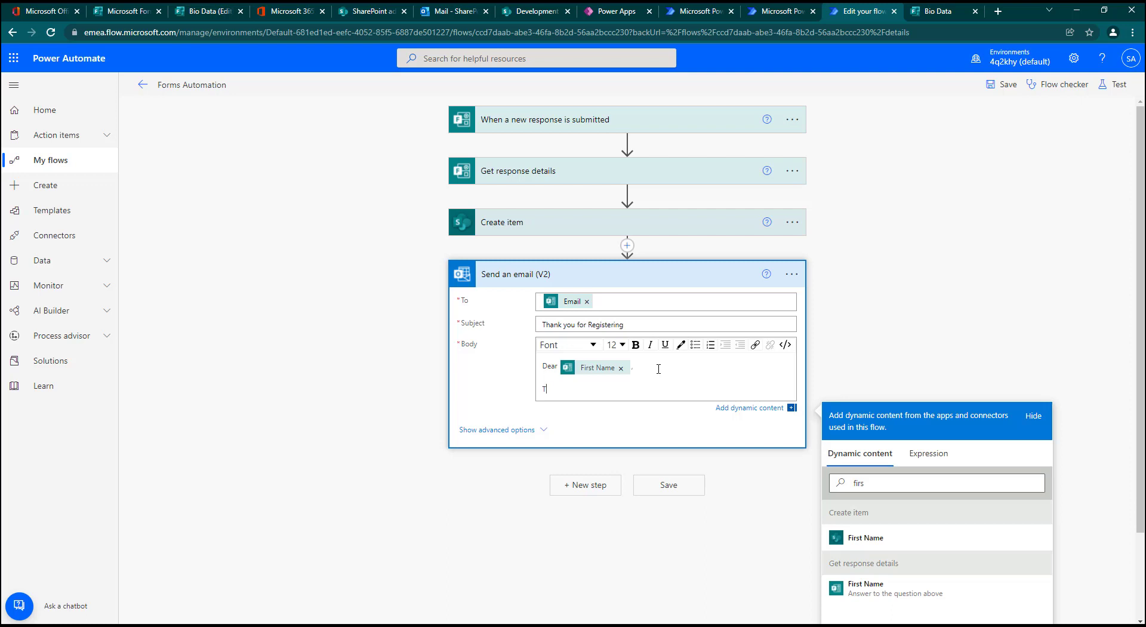
text(u for registering for your event.)
click(999, 86)
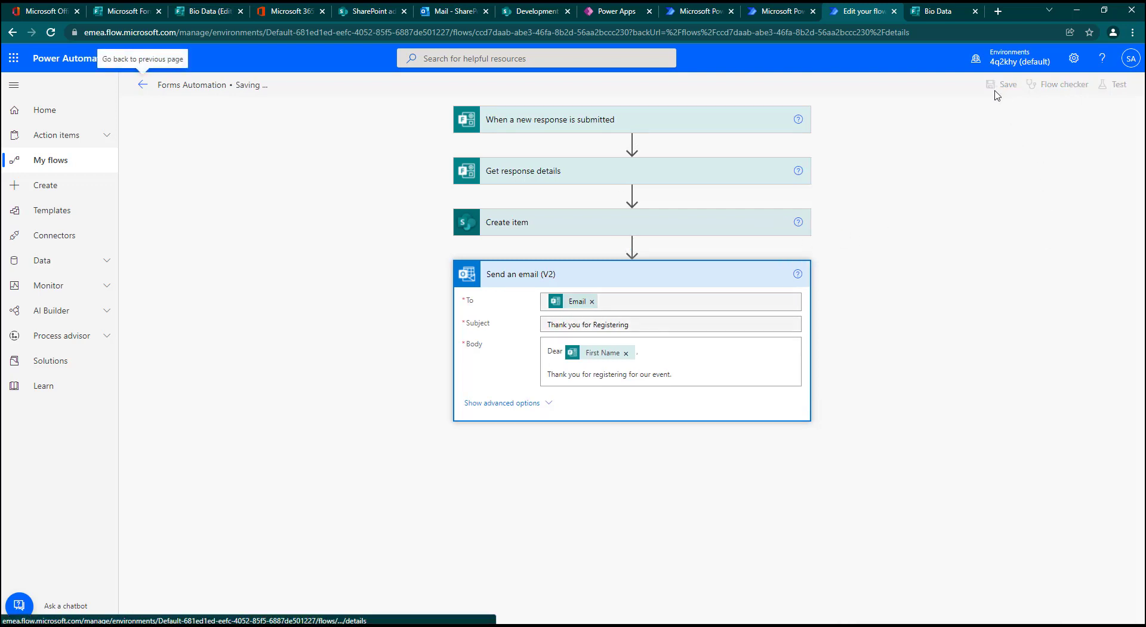
Step: Start another response to the Bio Data form with the title Mr and the respondent's first and last names
click(928, 16)
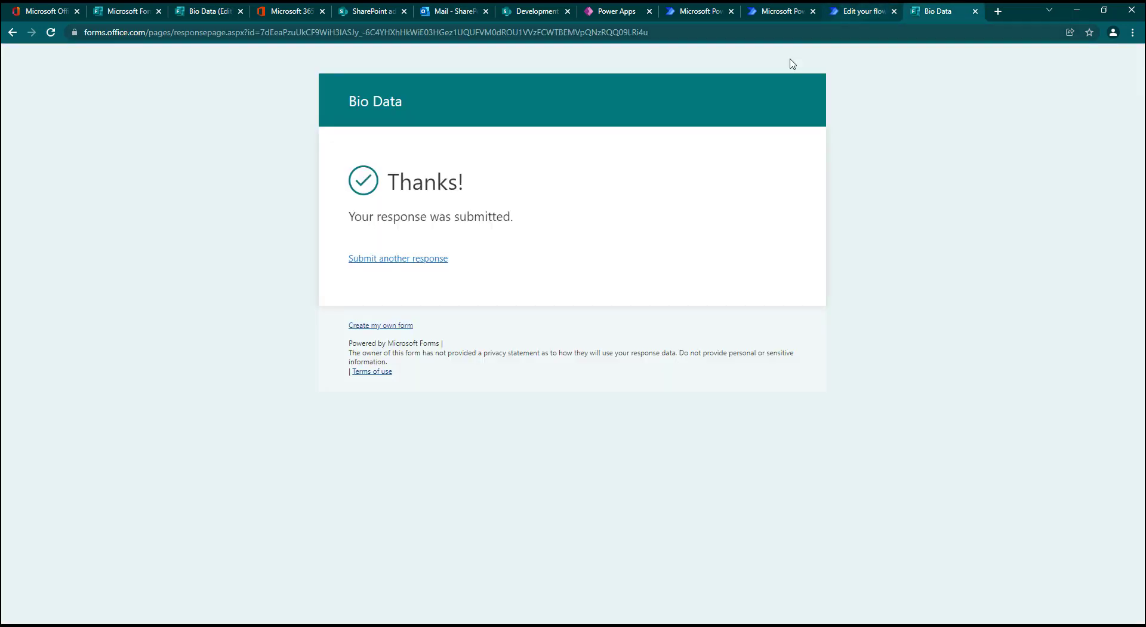
click(418, 263)
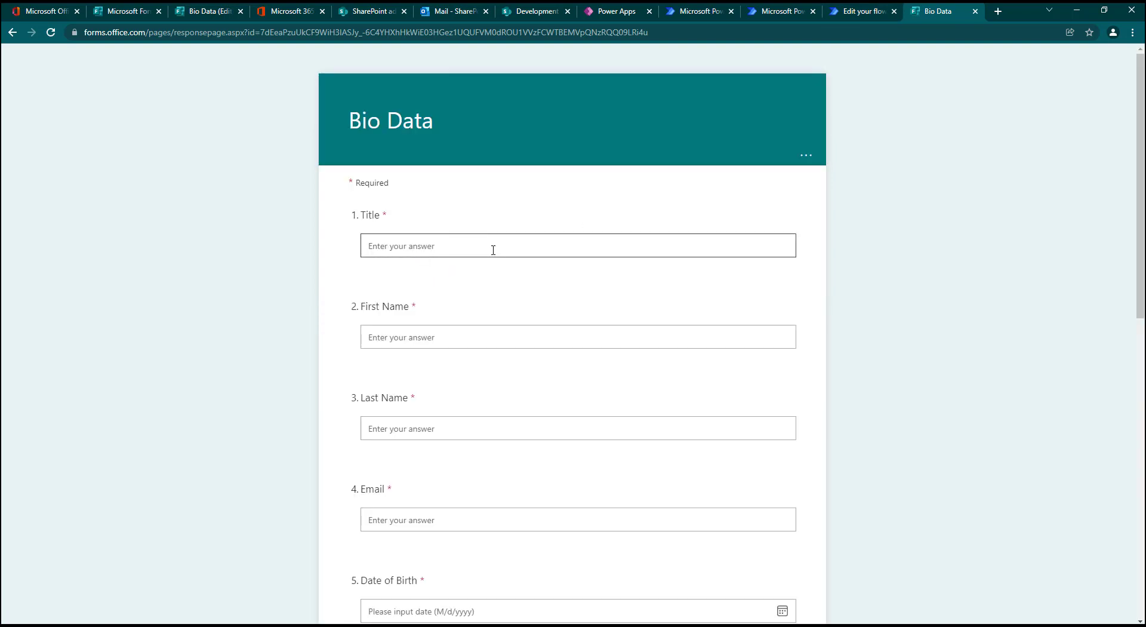
text(Mr)
key(Tab)
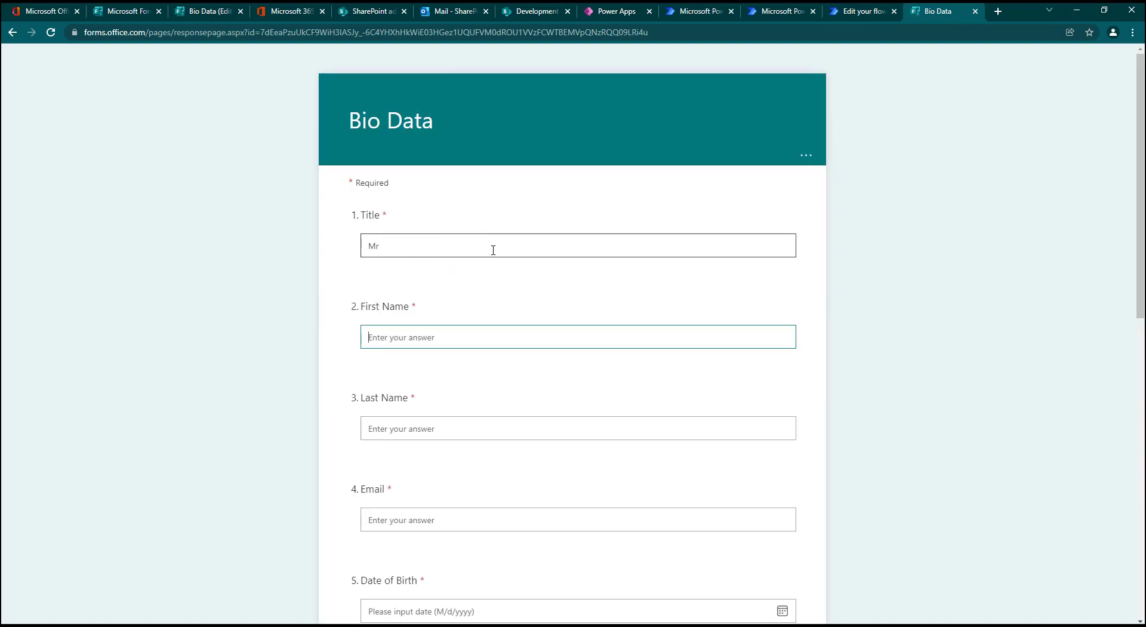
key(Tab)
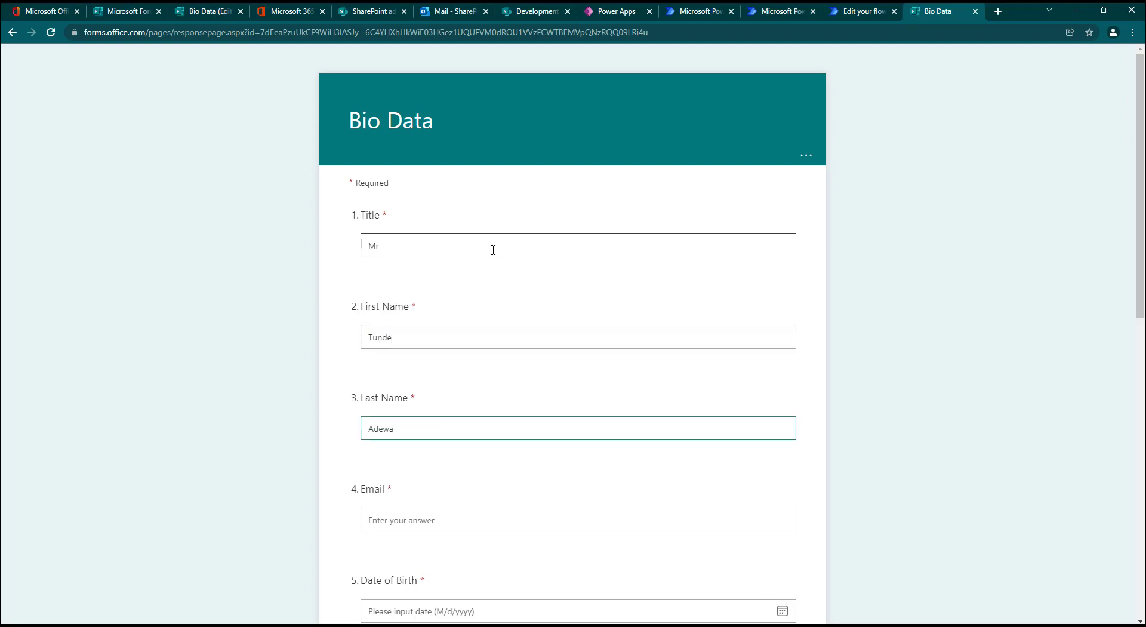
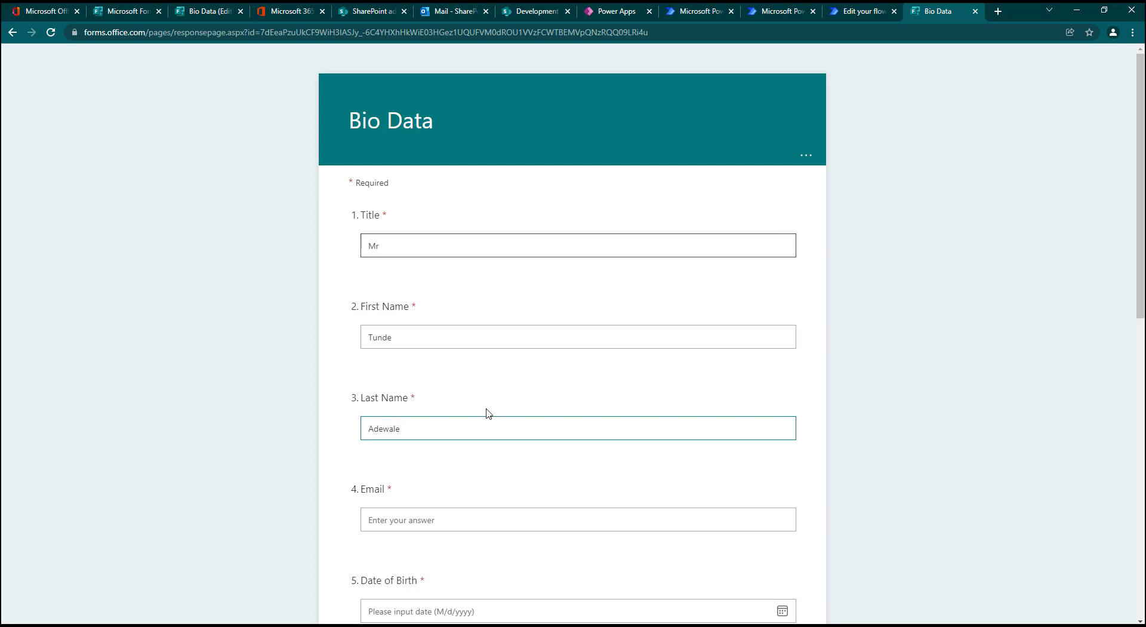
Step: Fill in the respondent's email address
click(446, 522)
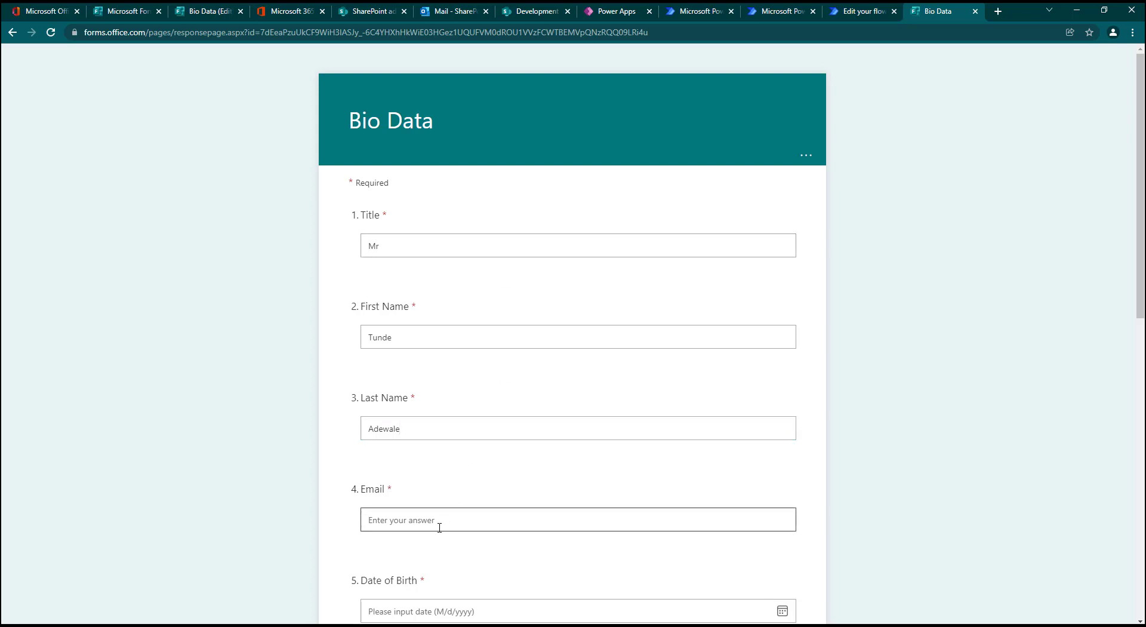
Step: Pick the respondent's date of birth from the calendar
scroll(793, 442, down, 5)
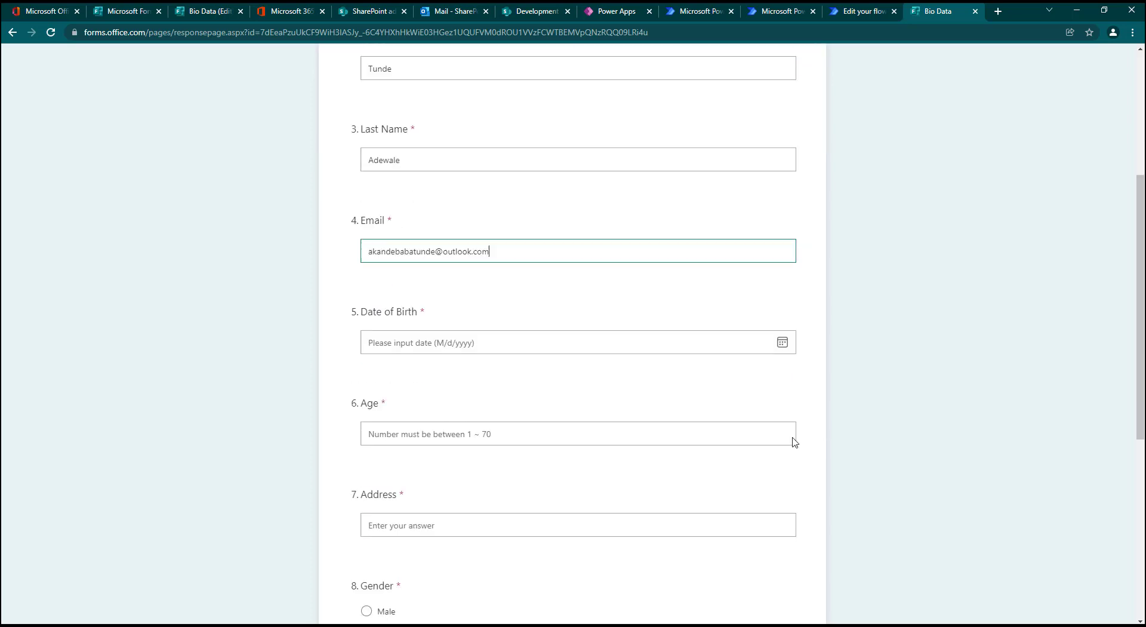
click(781, 293)
click(490, 319)
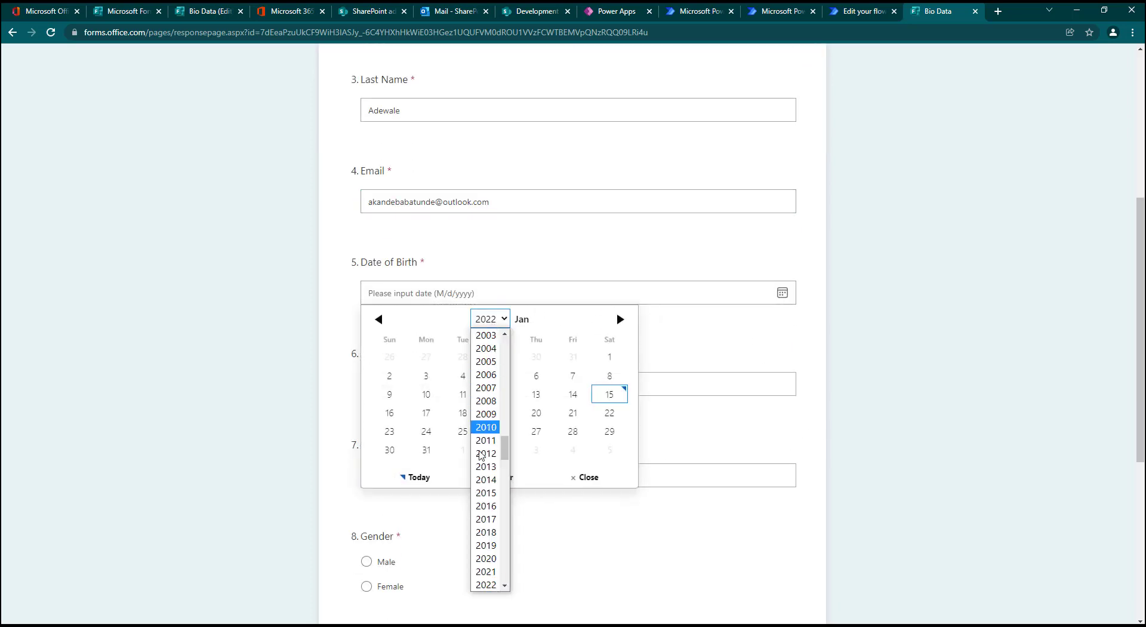
click(487, 492)
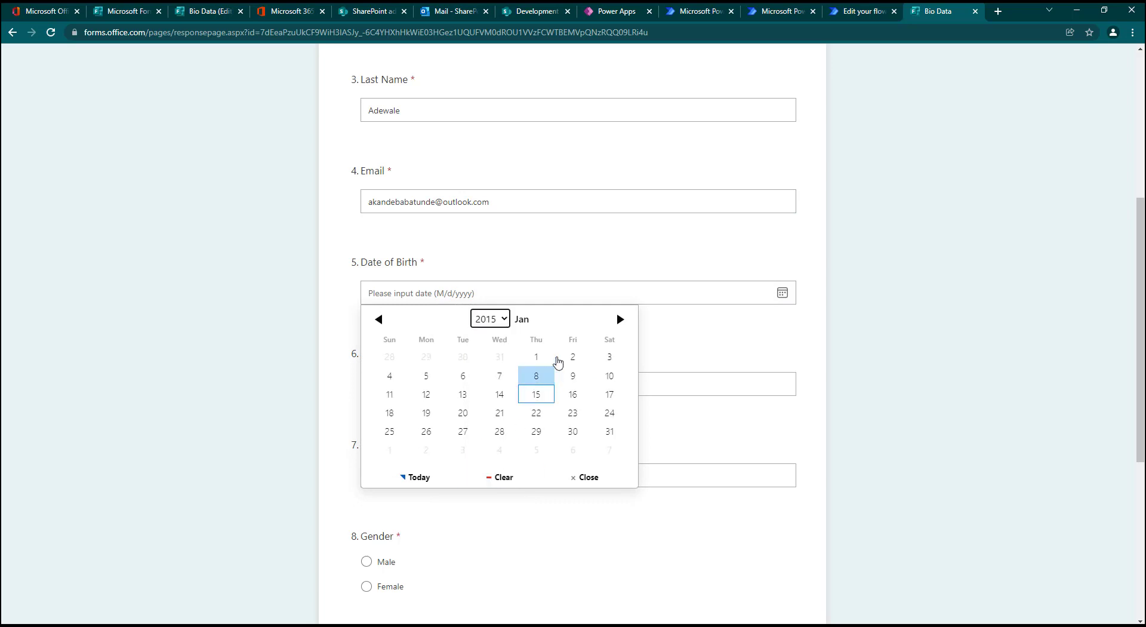
click(572, 358)
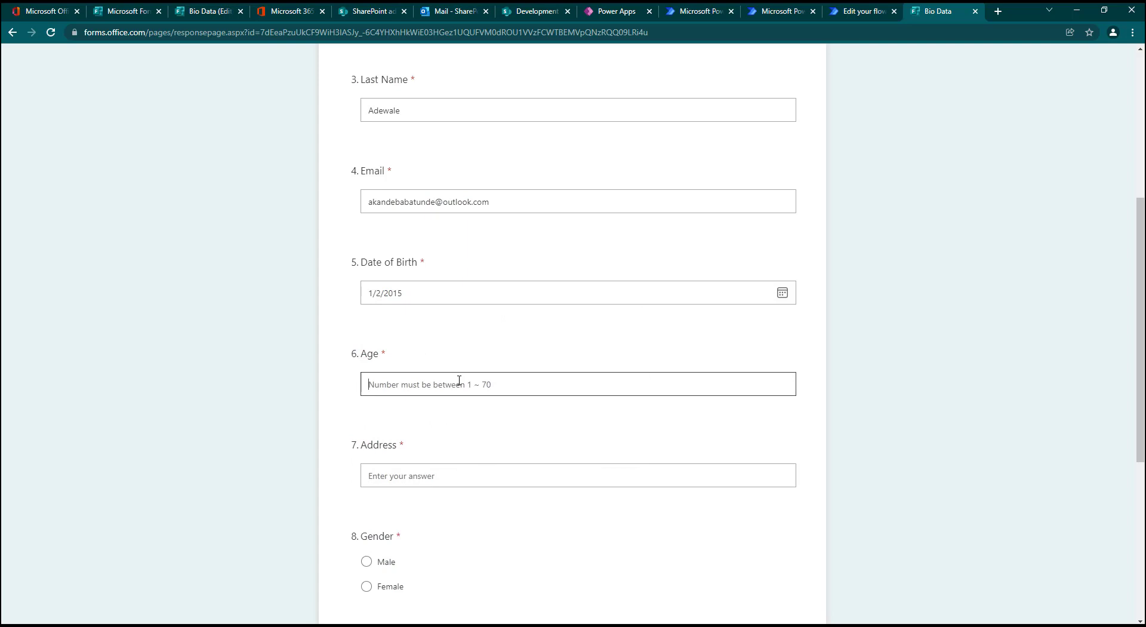
Step: Complete the response with age 7, the respondent's address, gender Male and marital status Single, and submit the form
text(7)
click(440, 476)
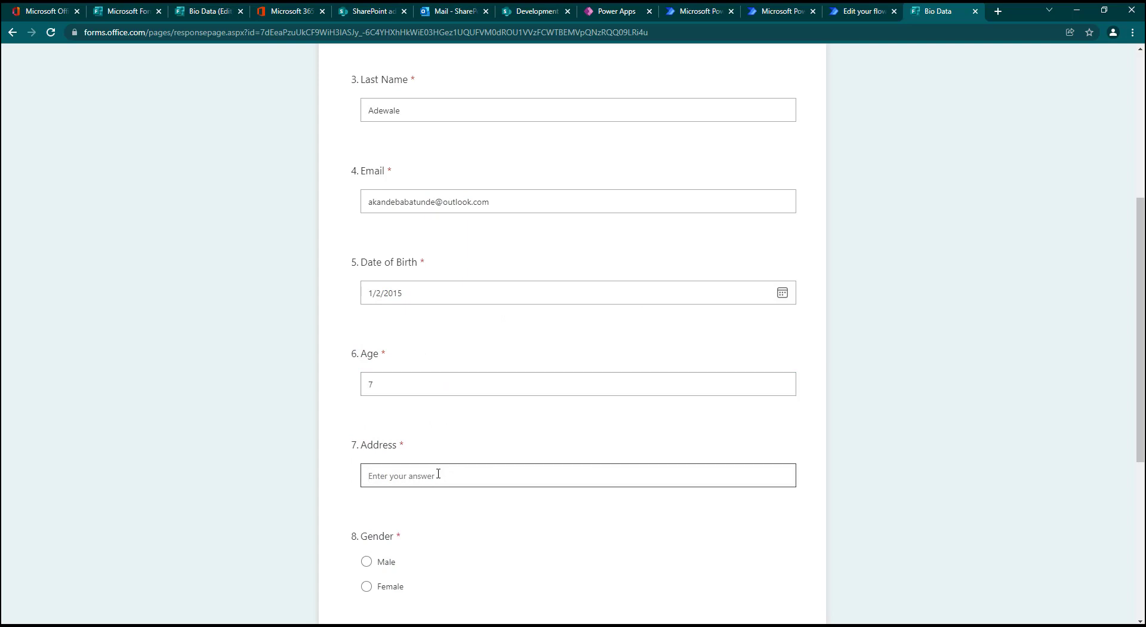
text(Lagos)
click(367, 562)
scroll(399, 358, down, 5)
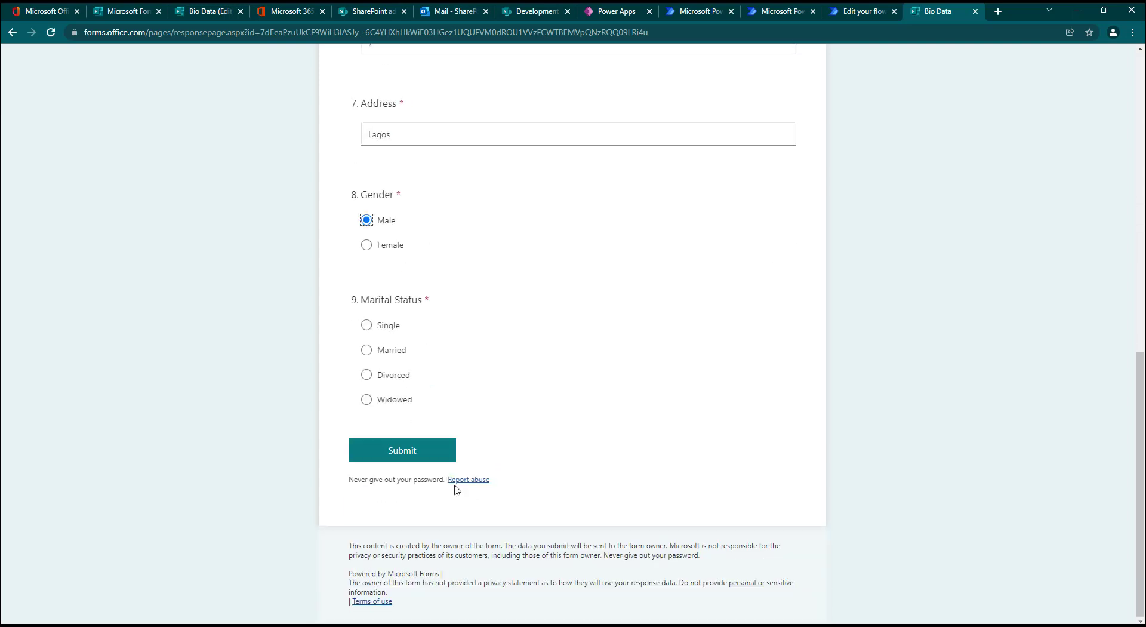
click(391, 327)
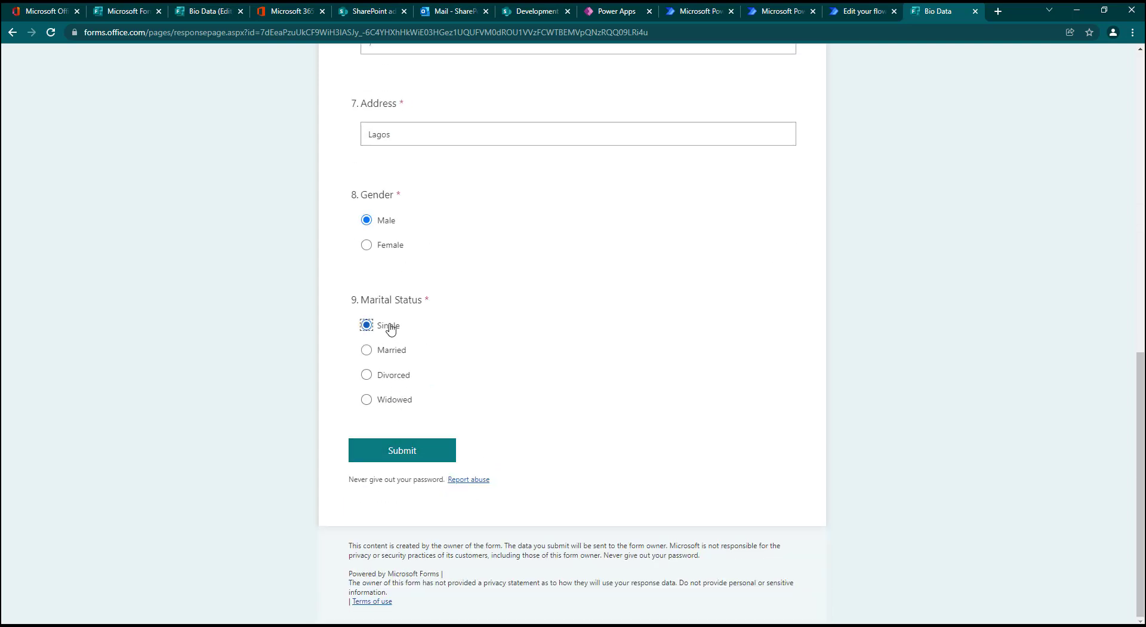
click(404, 450)
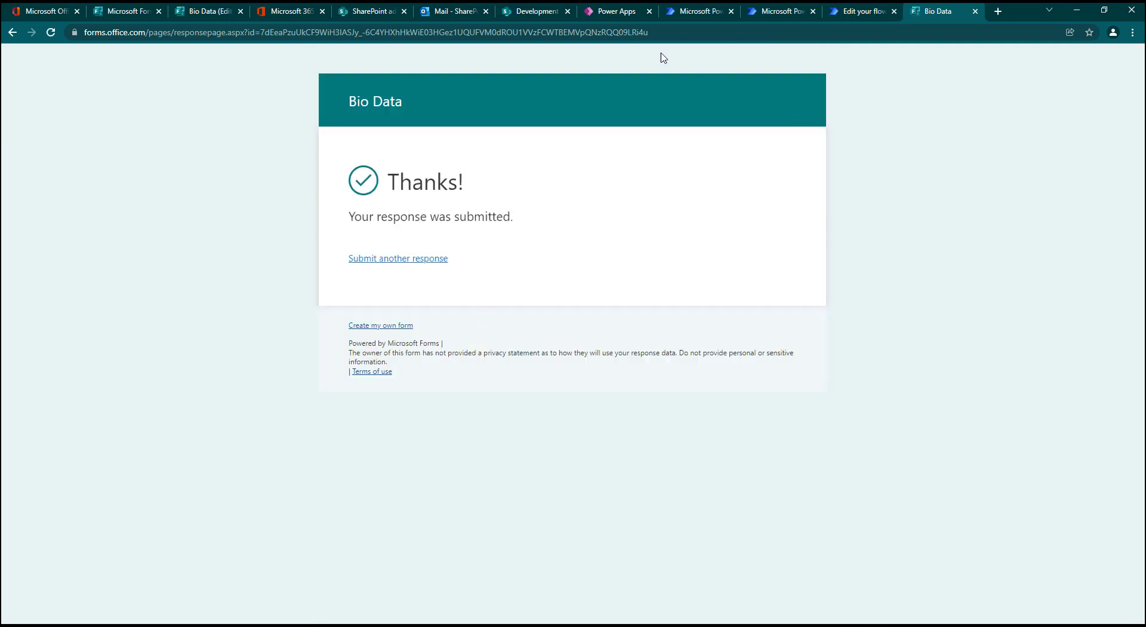
Step: Switch to Power Automate, open the latest run of the Forms Automation flow and inspect the inputs of its Create item action
click(853, 11)
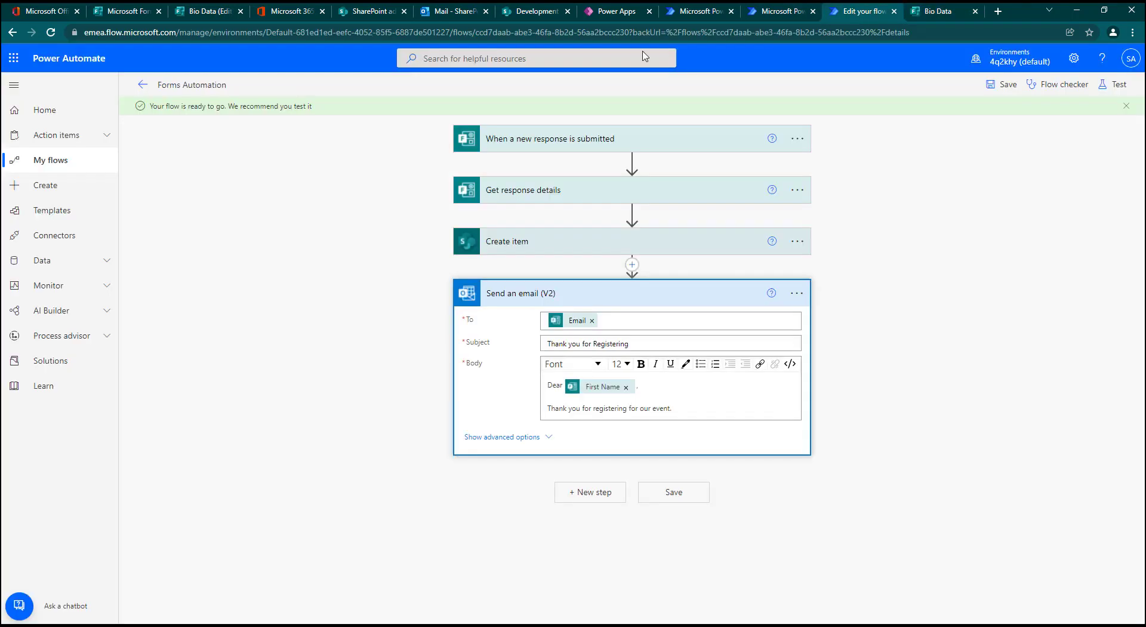
click(142, 86)
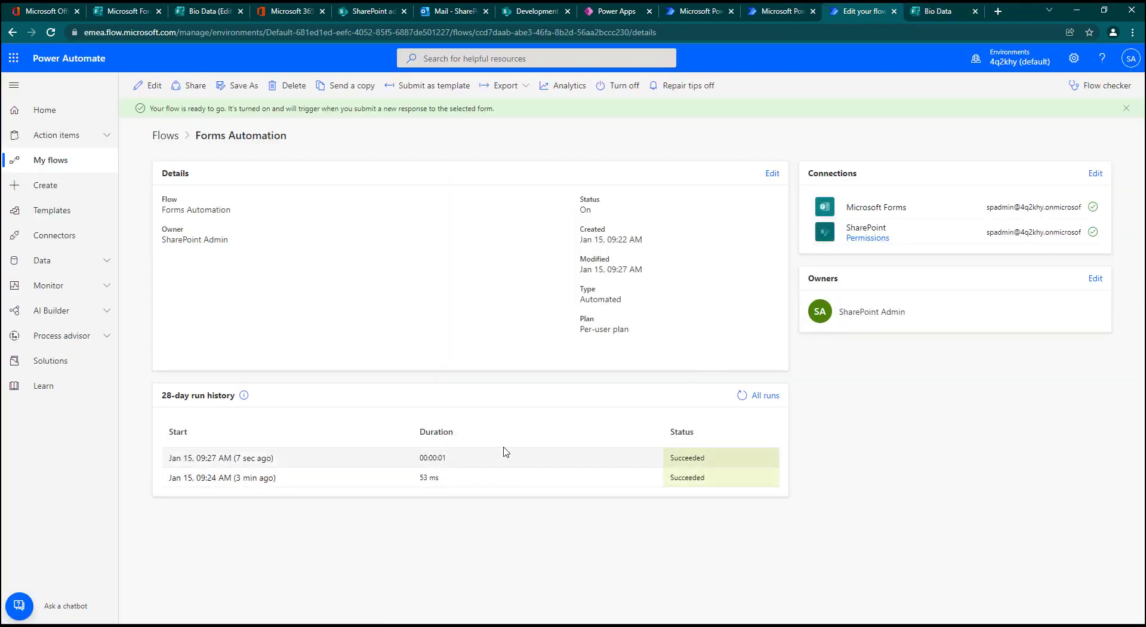
click(244, 464)
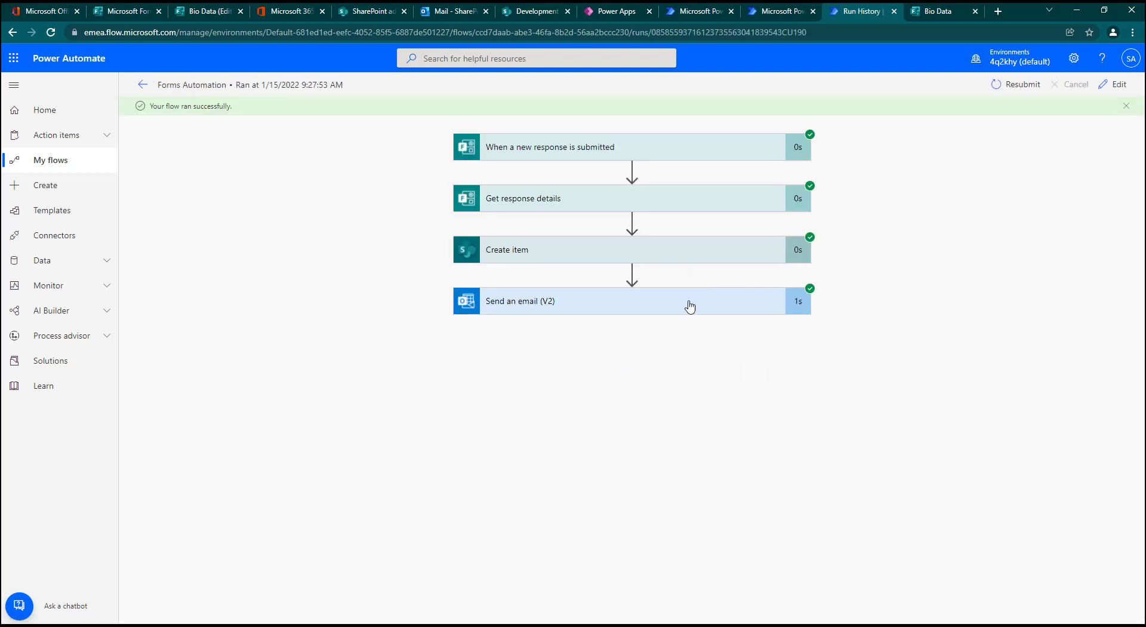
click(664, 249)
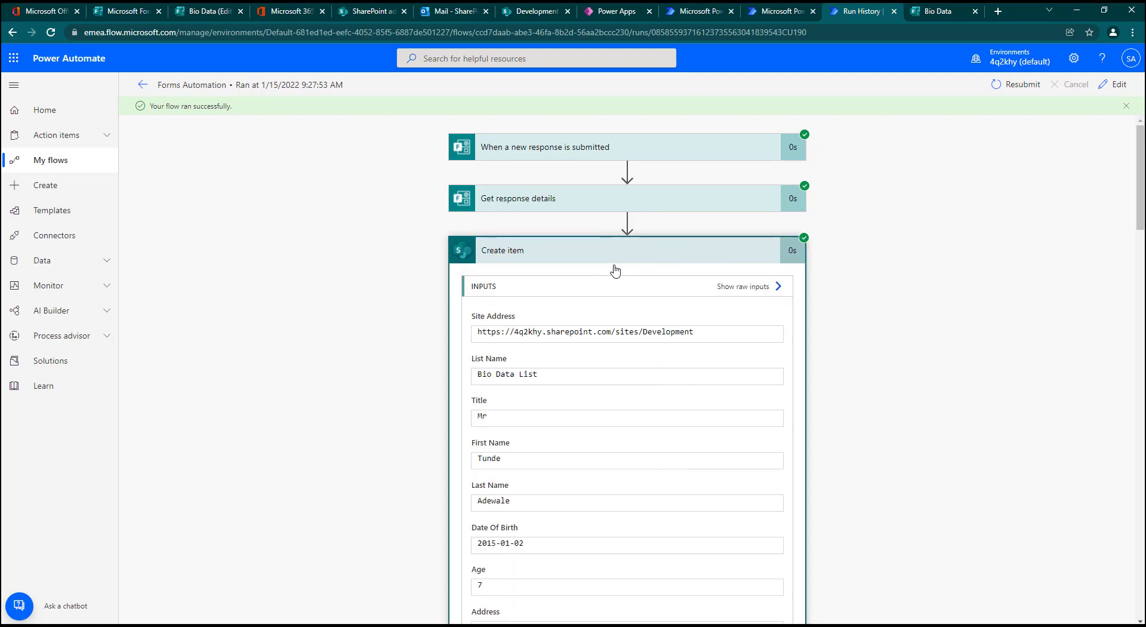
Step: Switch to the Power Apps preview, refresh the Bio Data List and view the details of the newly submitted respondent
click(607, 14)
click(623, 107)
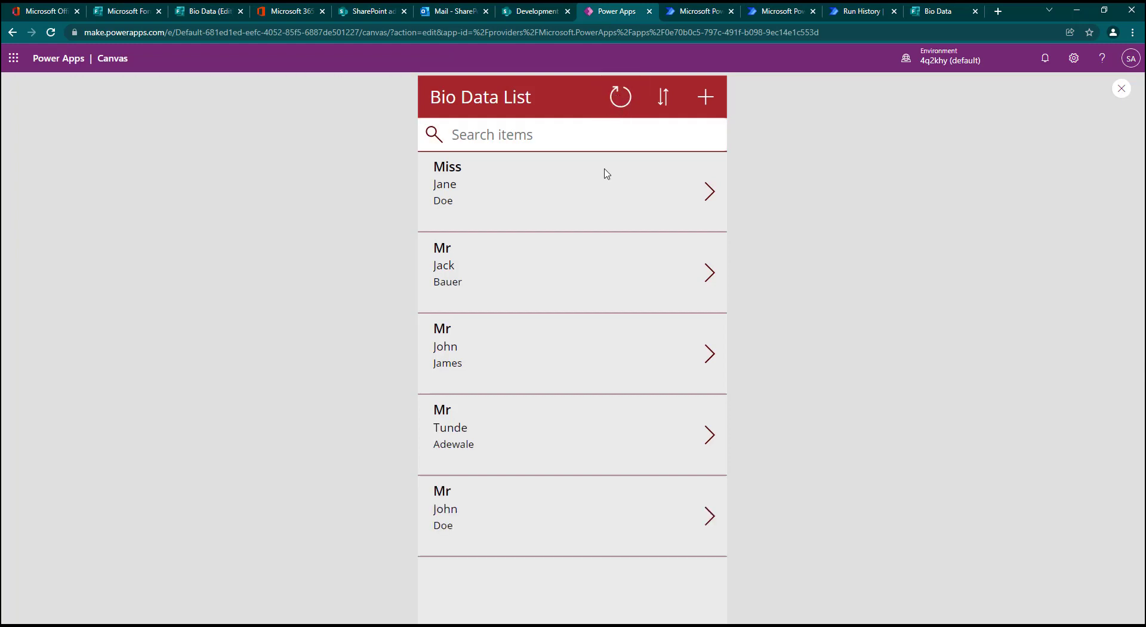
click(710, 434)
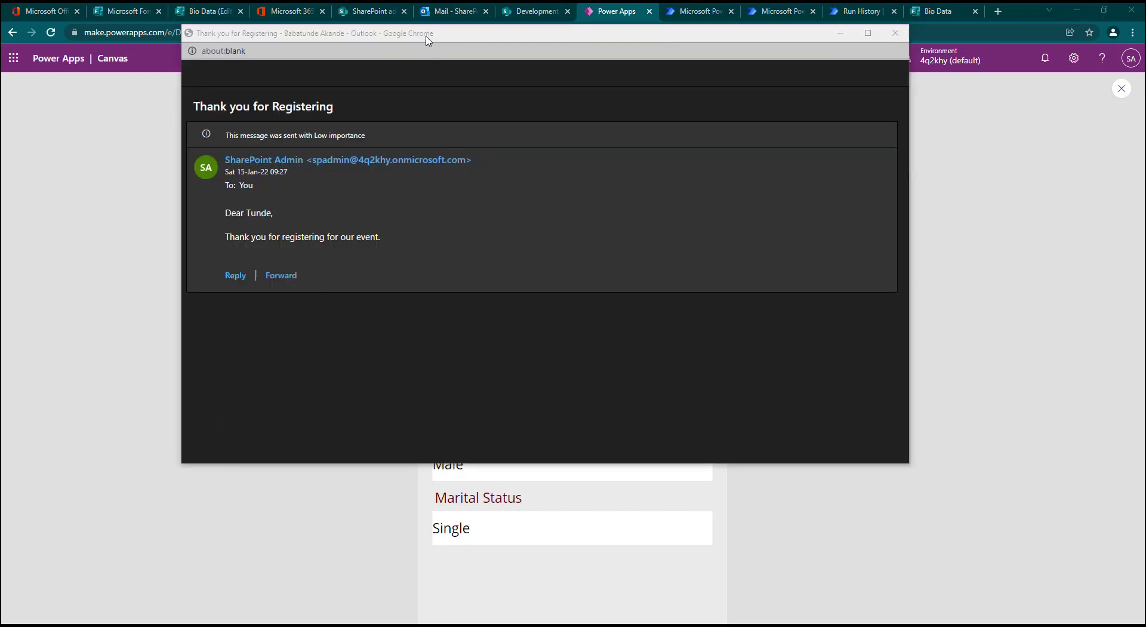
Step: Review the received "Thank you for Registering" email in its separate Outlook window and minimize that window
drag(415, 34, 496, 72)
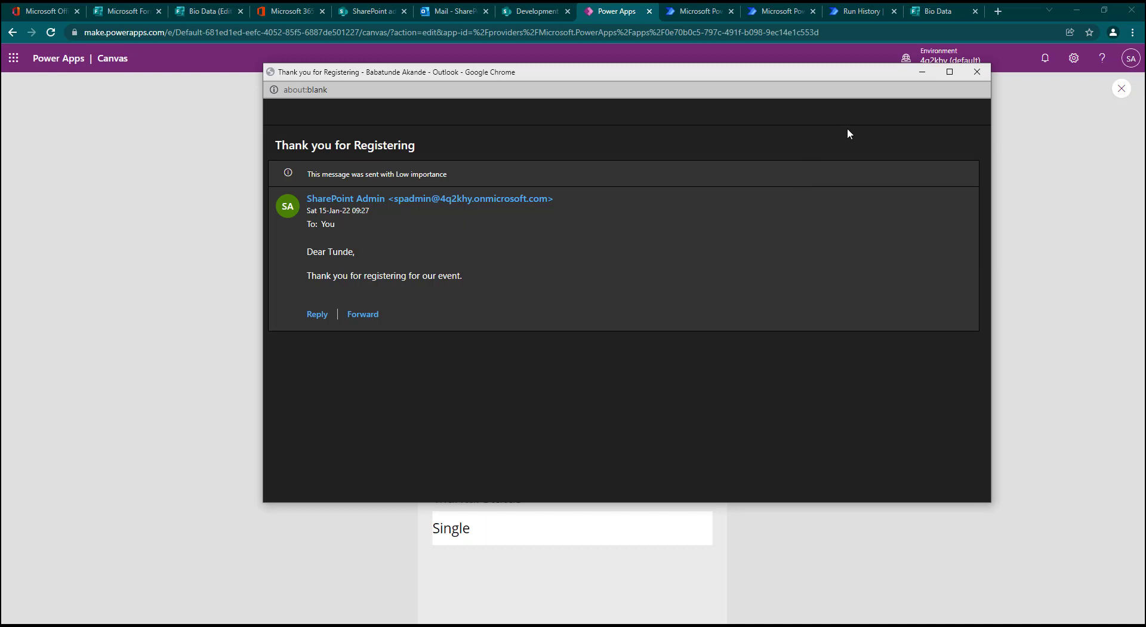
click(923, 72)
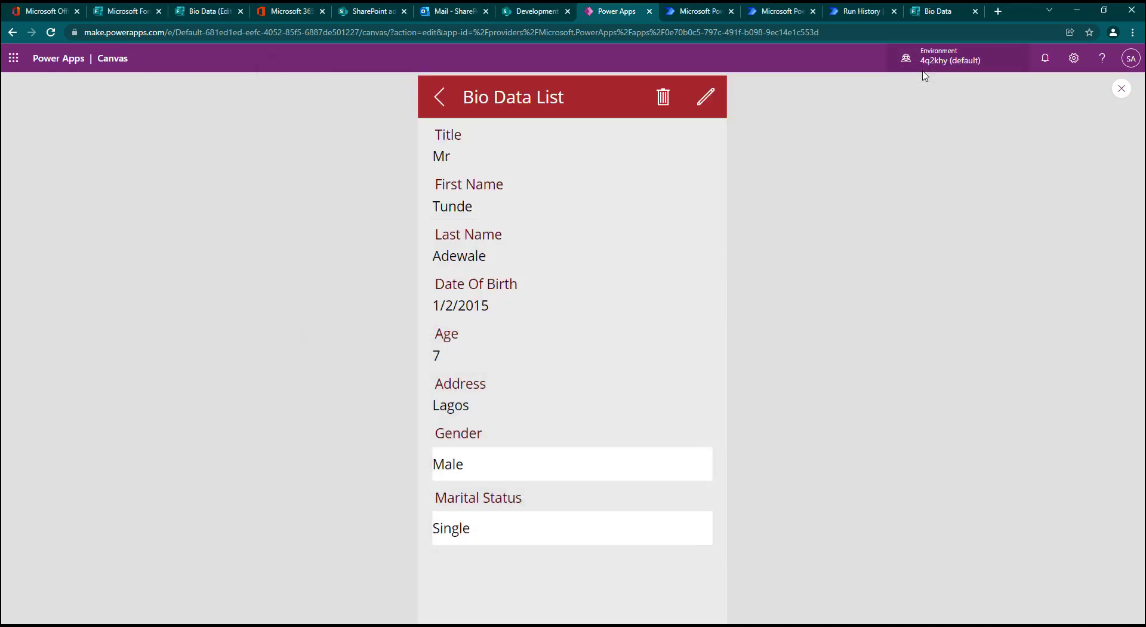